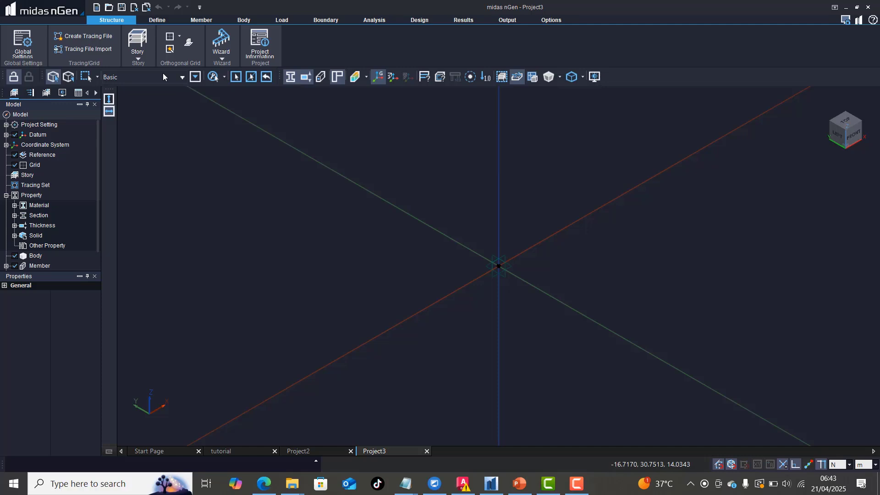
left_click(177, 38)
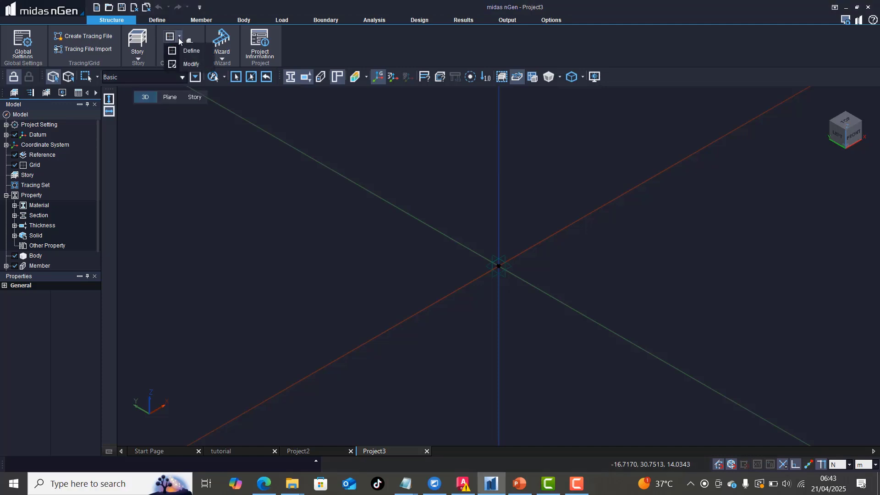
left_click(178, 36)
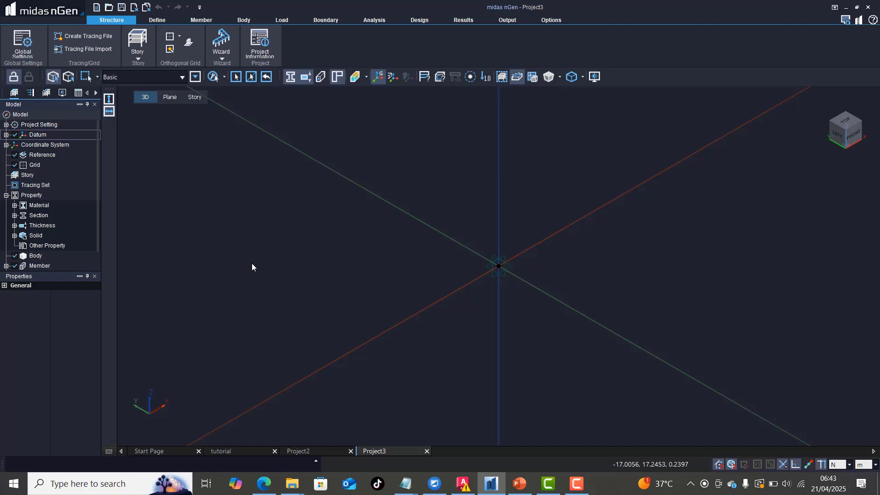
left_click(149, 19)
left_click(223, 19)
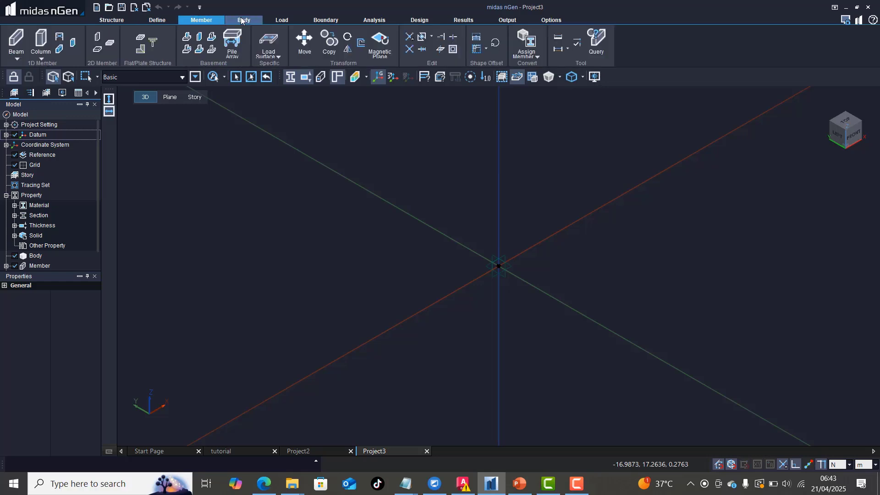
left_click(240, 19)
left_click(294, 20)
left_click(324, 20)
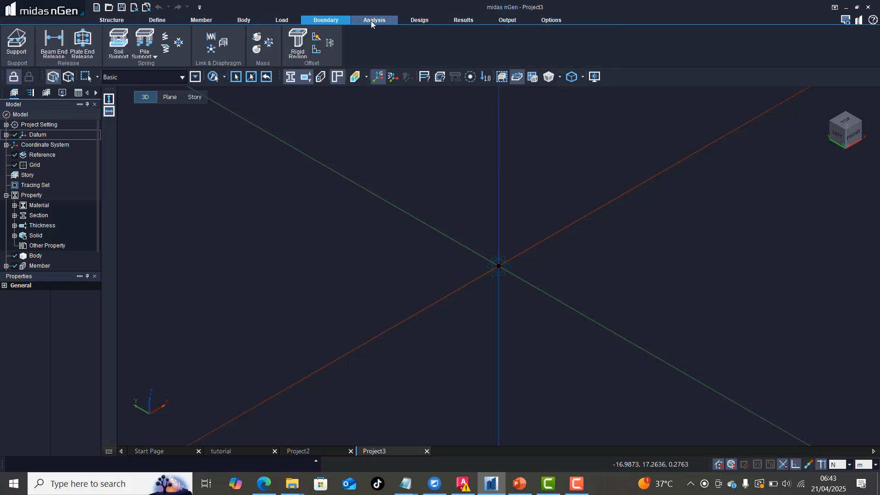
left_click(370, 21)
left_click(412, 21)
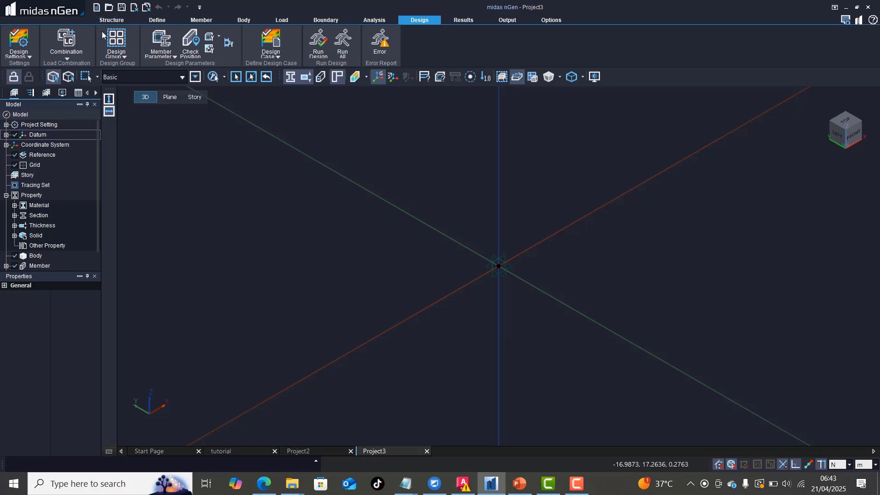
left_click(117, 20)
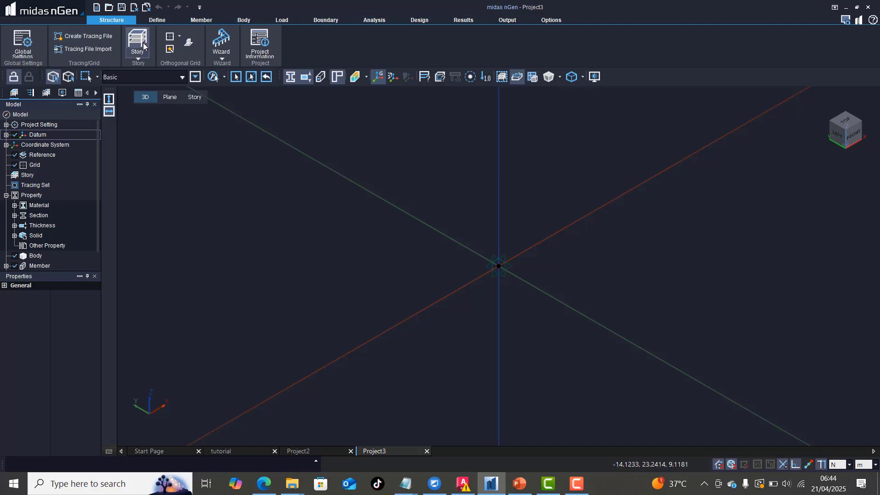
left_click(179, 37)
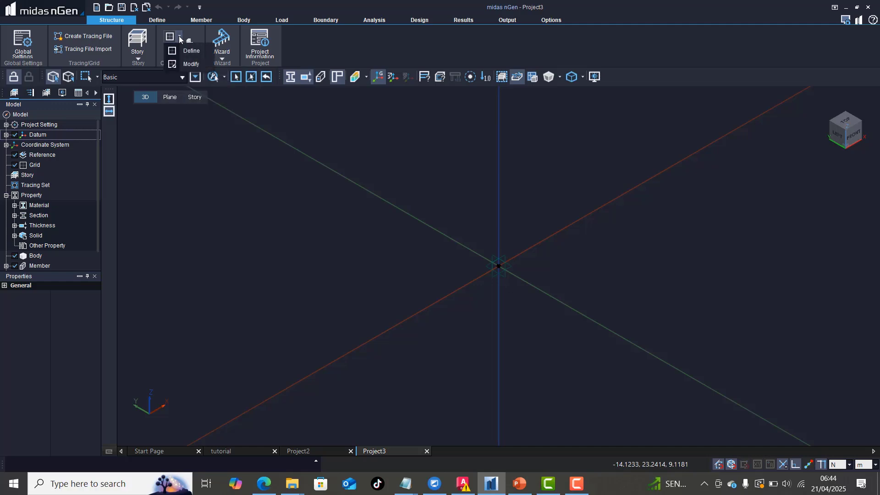
left_click(182, 37)
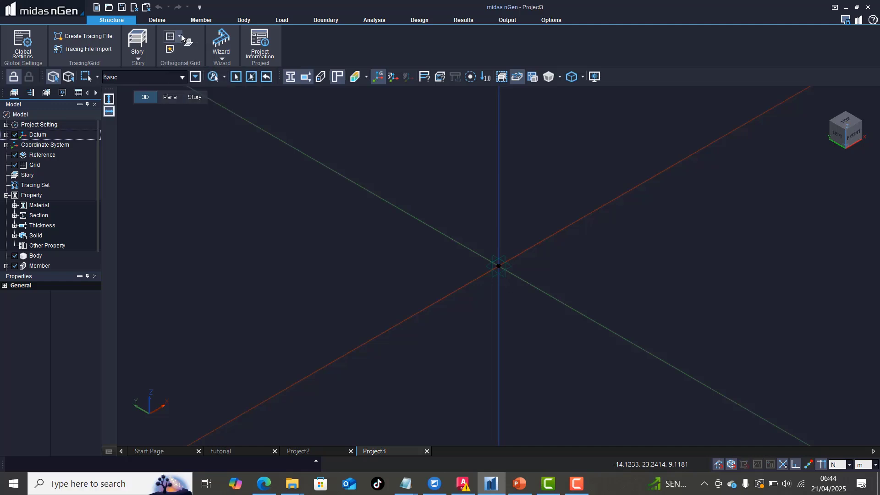
Start defining an orthogonal grid and set its X-direction spacing to 2@3
left_click(180, 37)
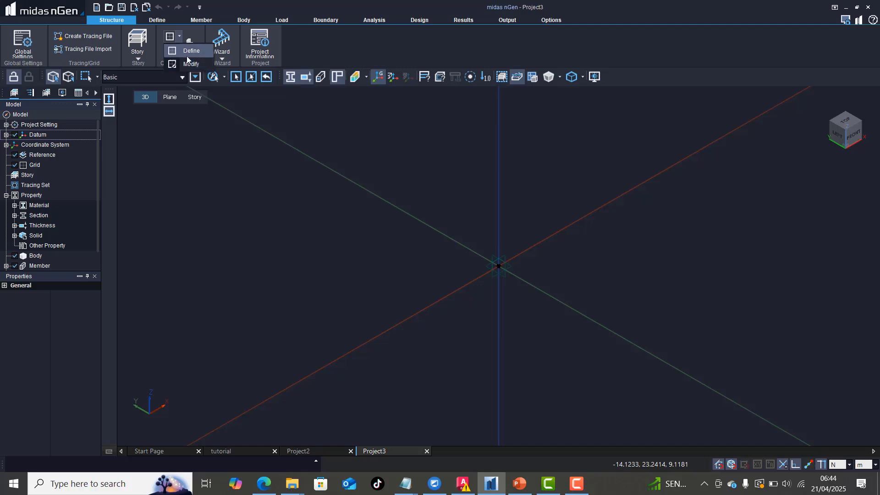
left_click(188, 52)
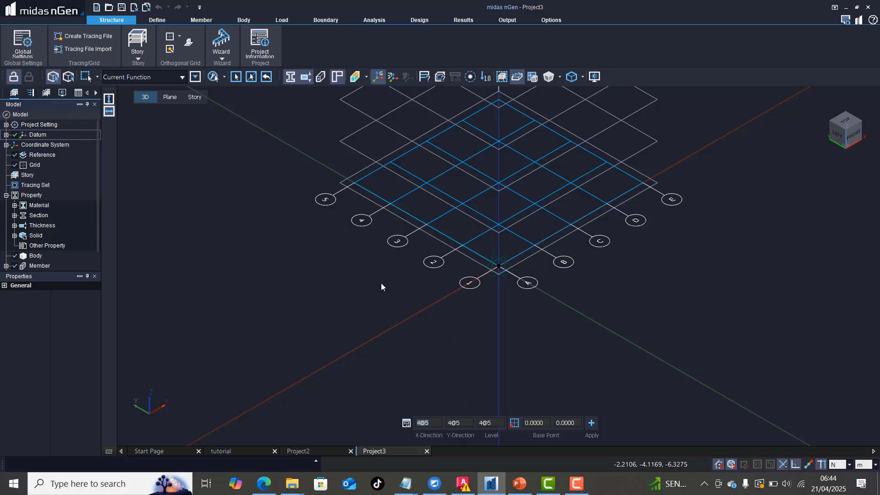
left_click(423, 424)
left_click(417, 423)
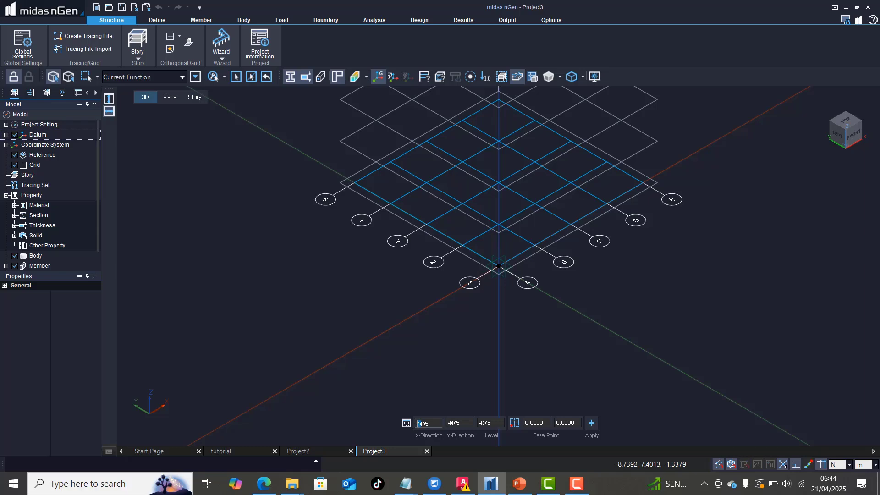
type("2")
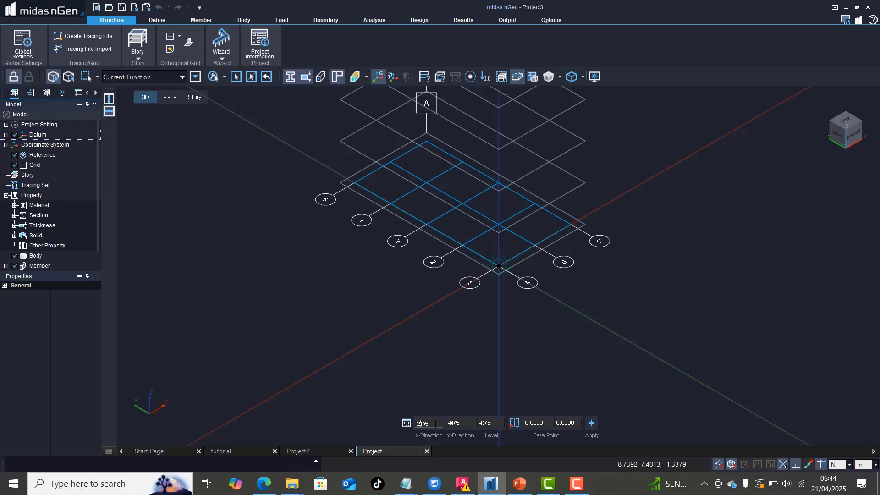
key("BackSpace")
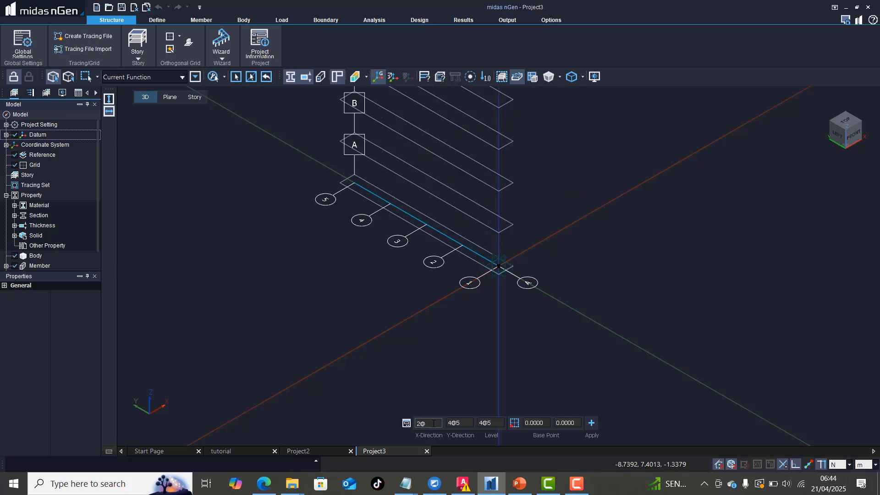
type("3")
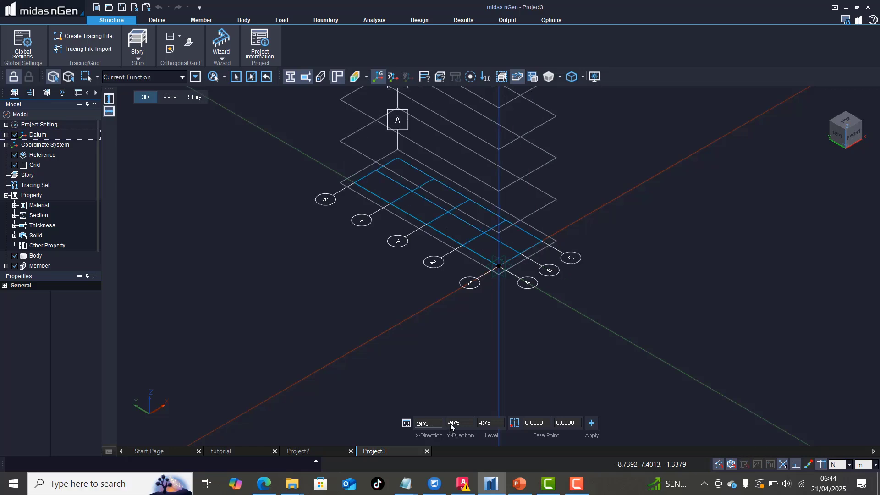
Set the Y-direction spacing of the orthogonal grid to 2@3
left_click(453, 424)
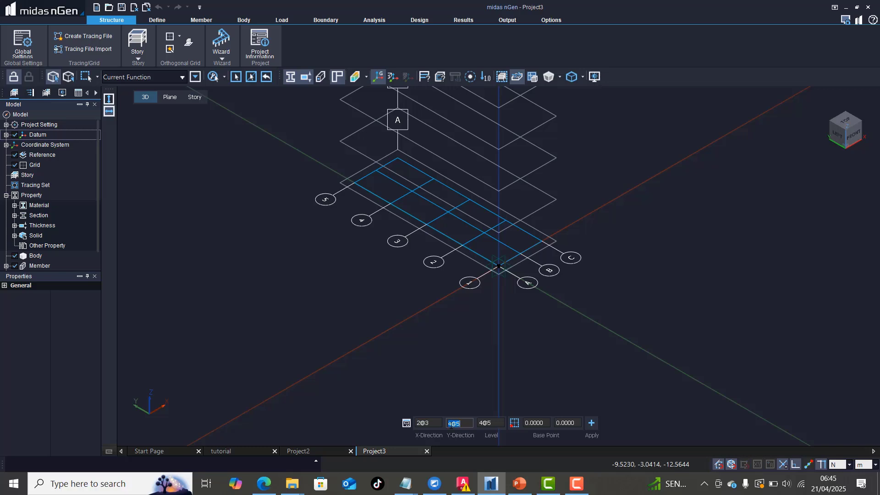
key("BackSpace")
key("BackSpace")
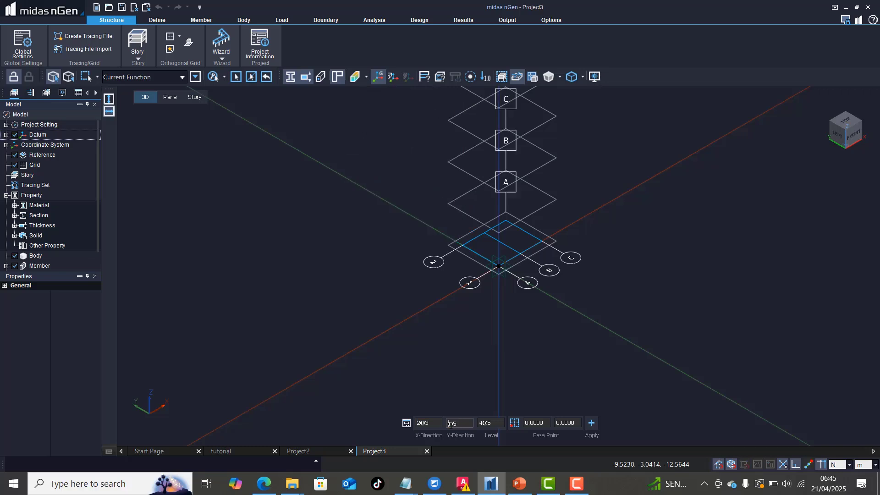
type("2@")
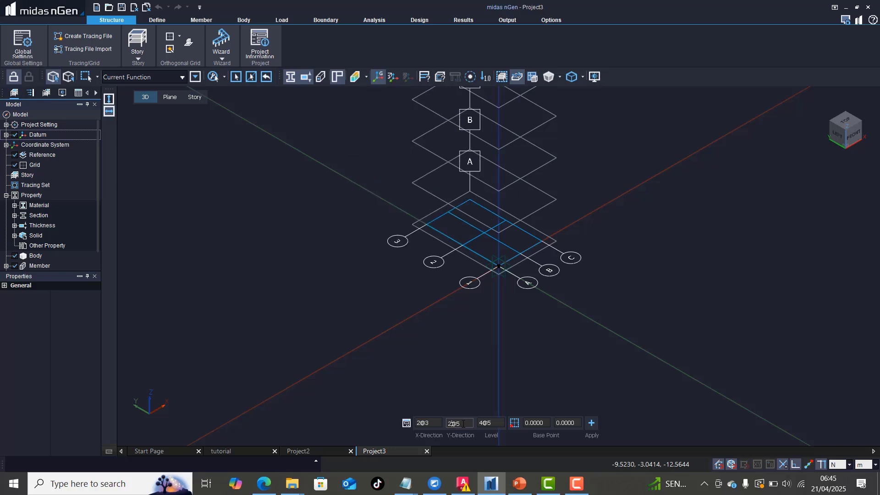
key("BackSpace")
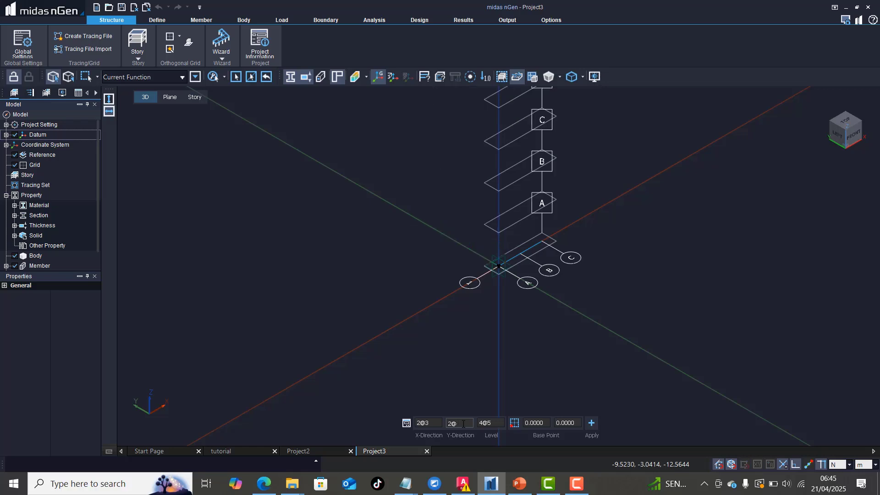
type("3")
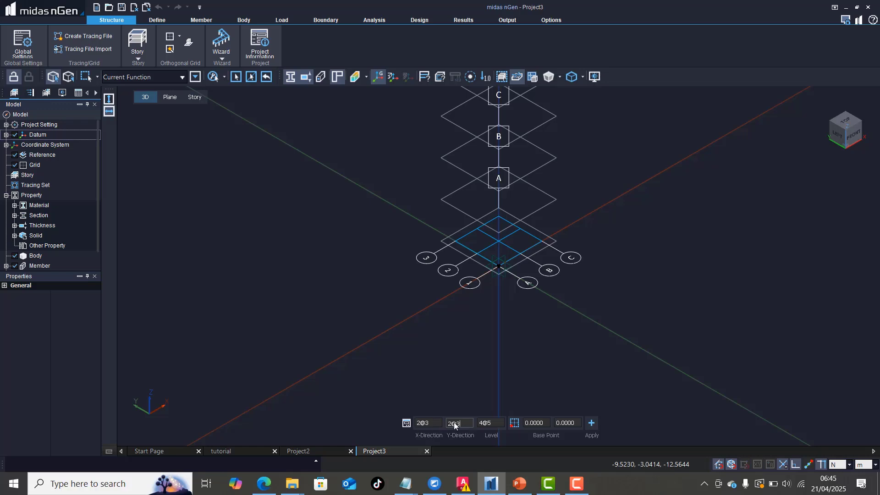
Set the grid's level spacing to 2@3 and create the grid at base point 0, 0
left_click(483, 423)
key("BackSpace")
key("BackSpace")
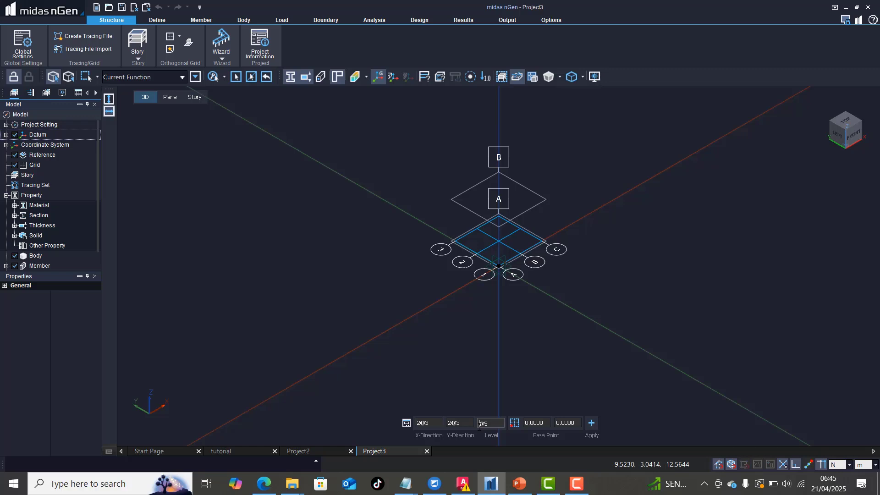
type("2")
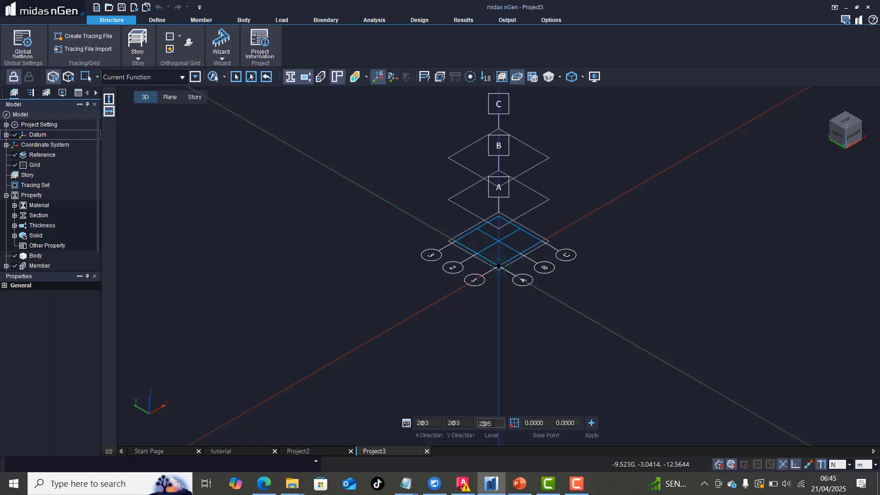
key("BackSpace")
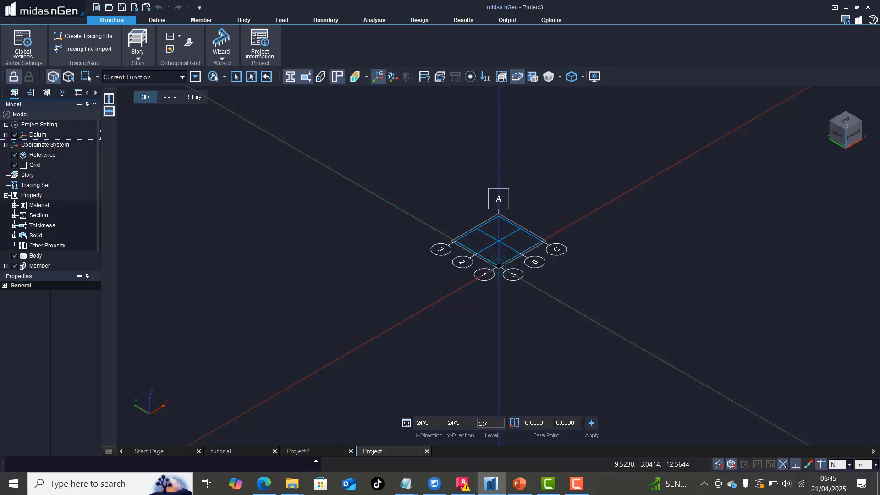
type("3")
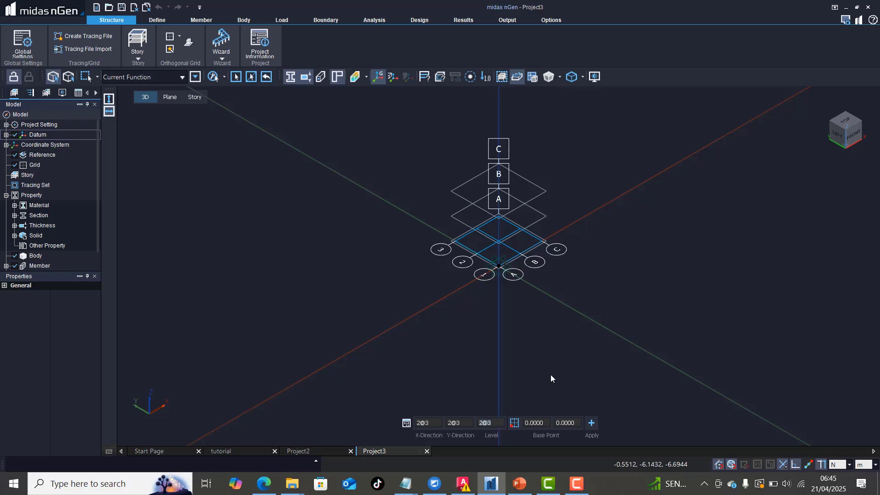
left_click(496, 422)
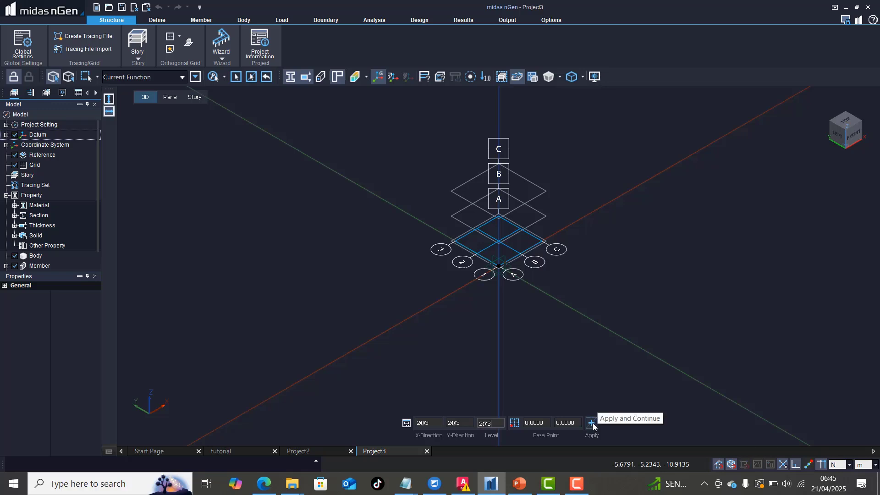
left_click(592, 423)
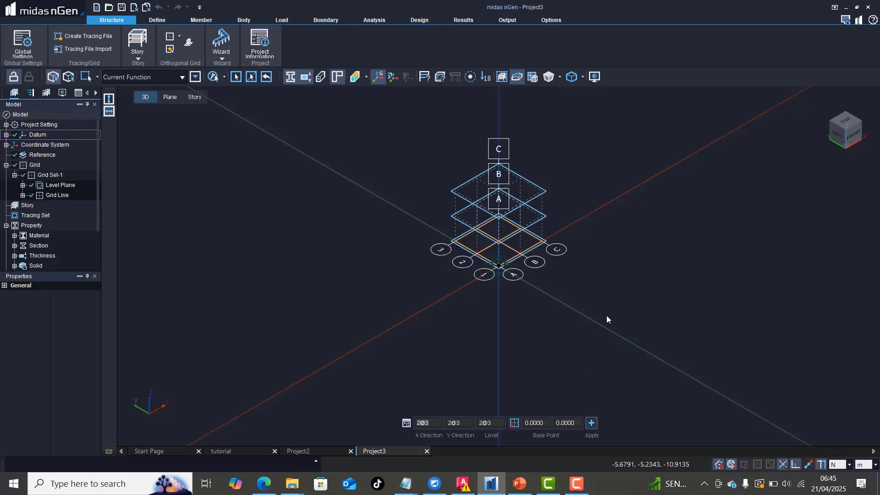
scroll(555, 202, "up", 2)
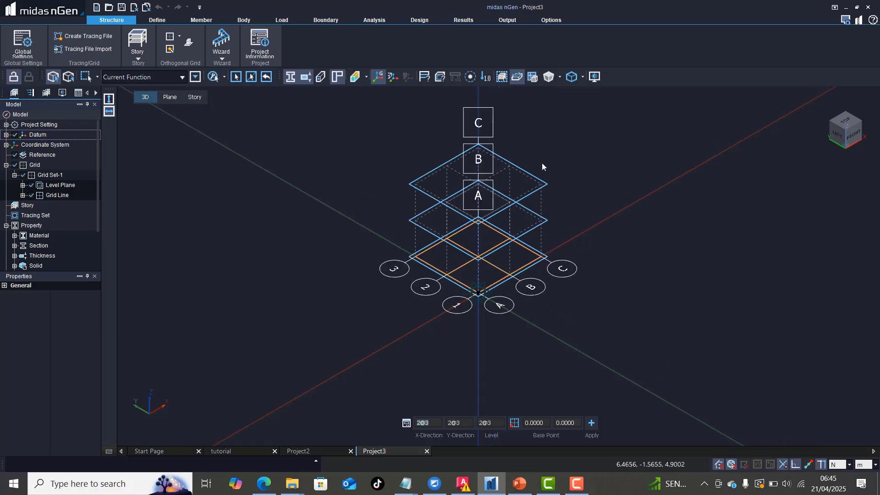
scroll(518, 160, "up", 3)
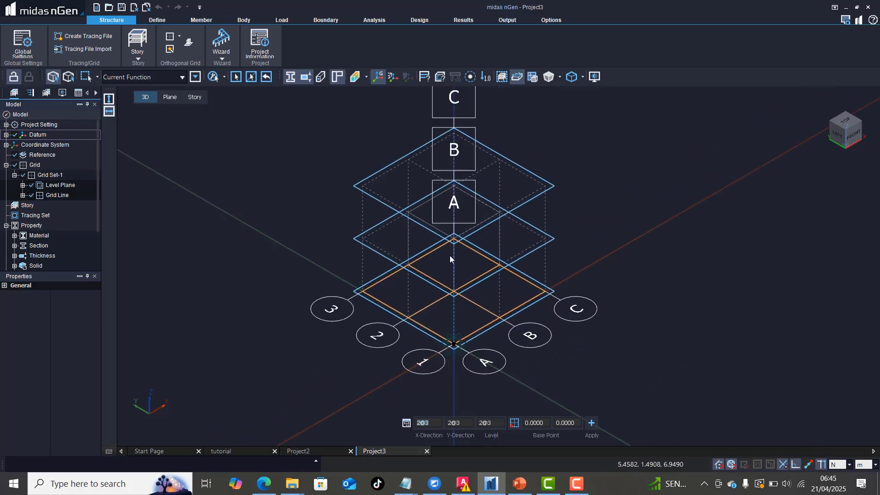
scroll(449, 255, "up", 2)
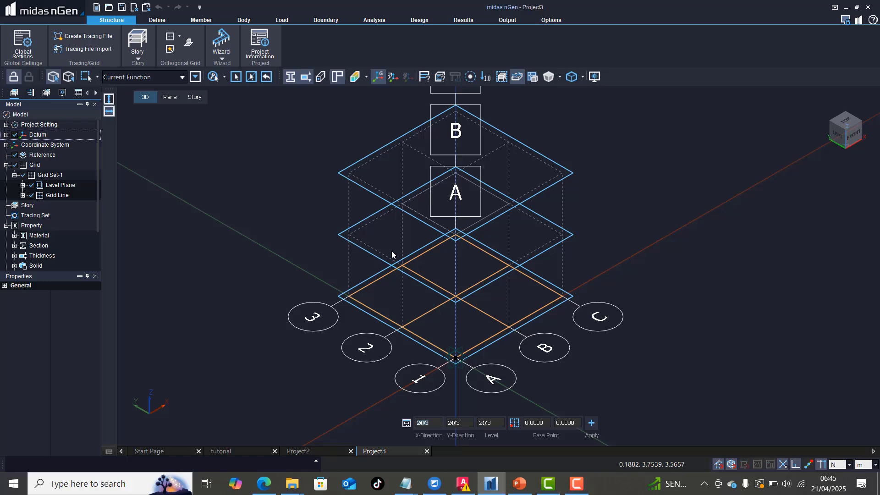
scroll(450, 354, "down", 2)
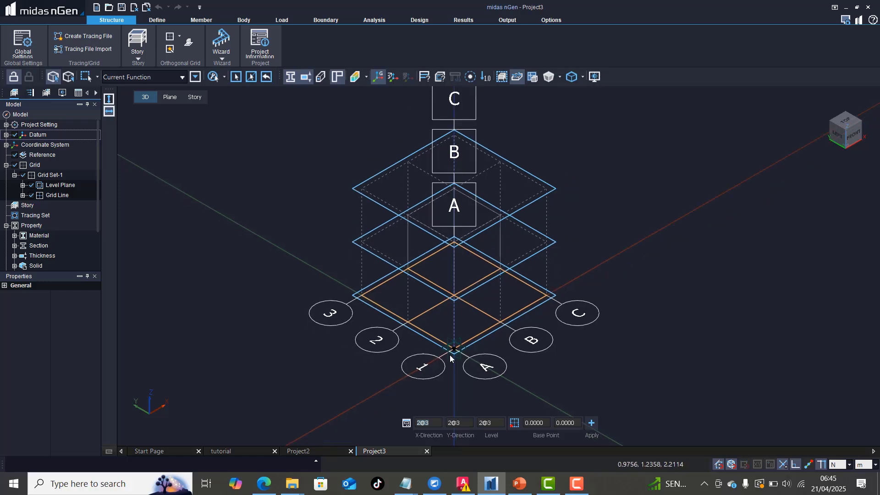
scroll(450, 354, "down", 1)
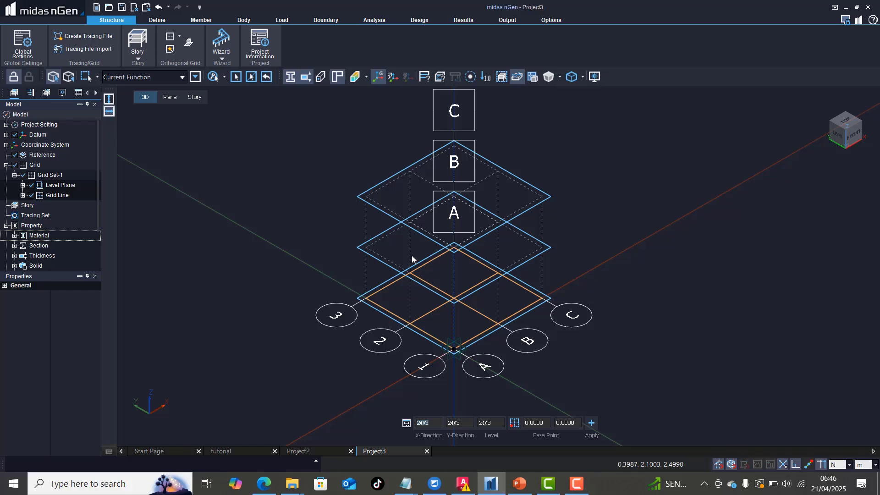
Start creating members on the orthogonal grid and review the available member types and sections
left_click(187, 46)
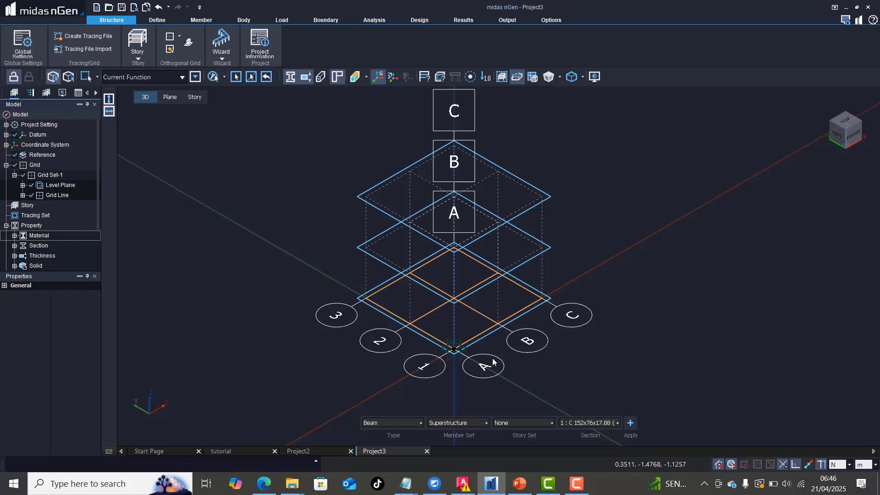
left_click(419, 422)
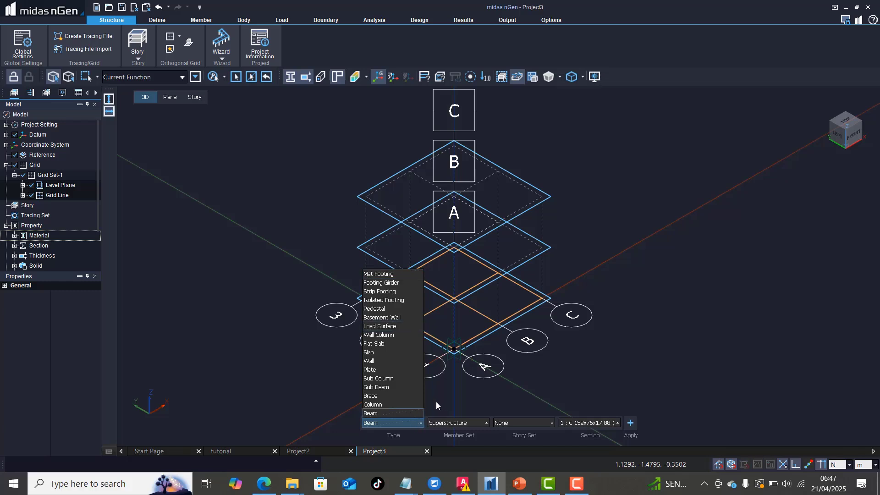
left_click(472, 400)
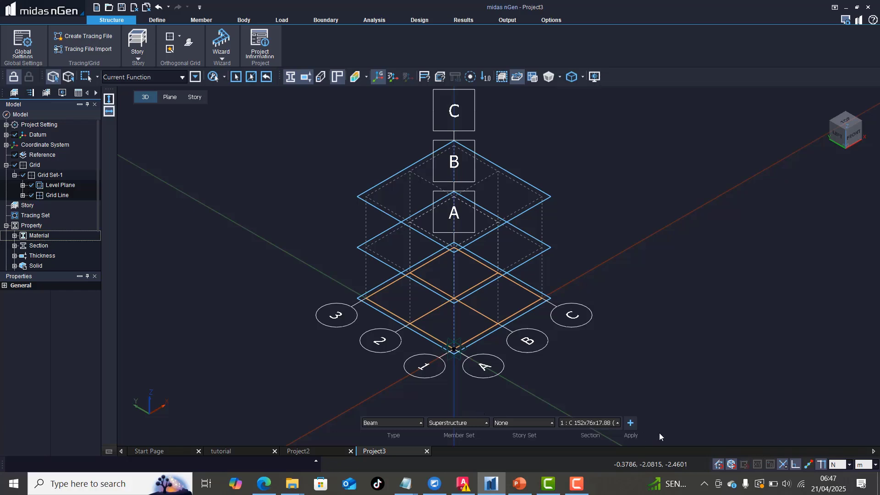
left_click(616, 424)
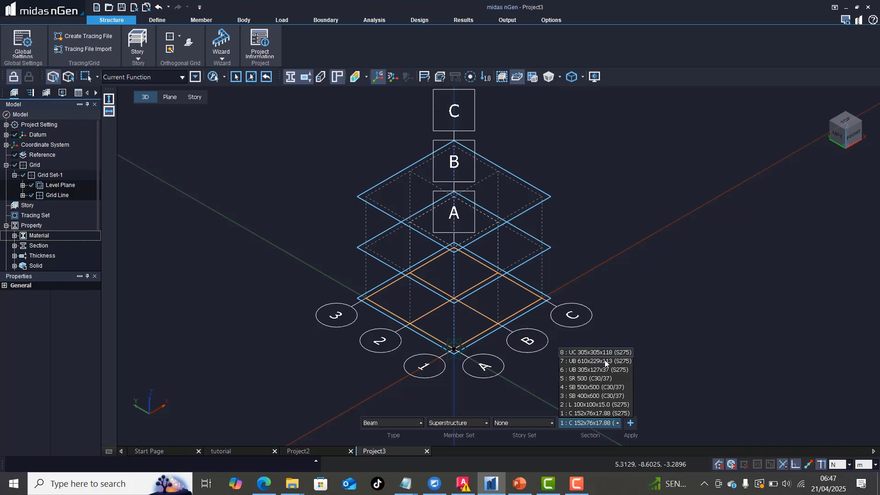
left_click(637, 332)
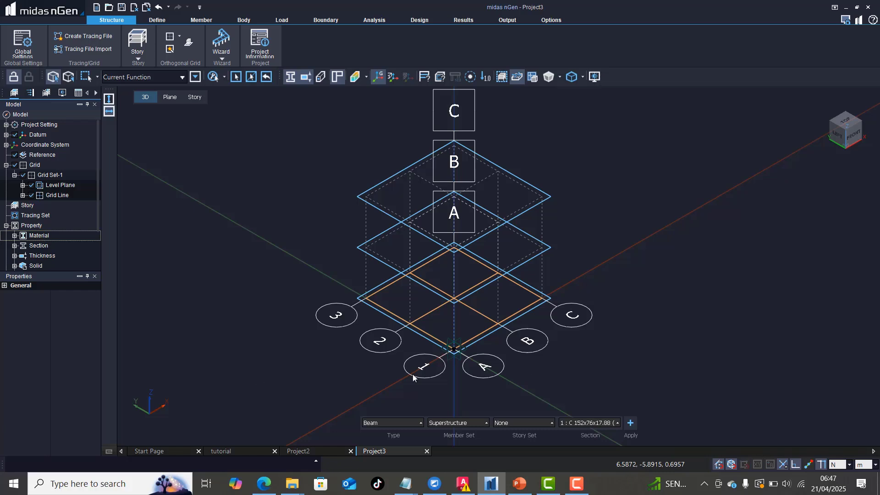
Open the C30/37 concrete material in the project's material properties for modification
left_click(14, 236)
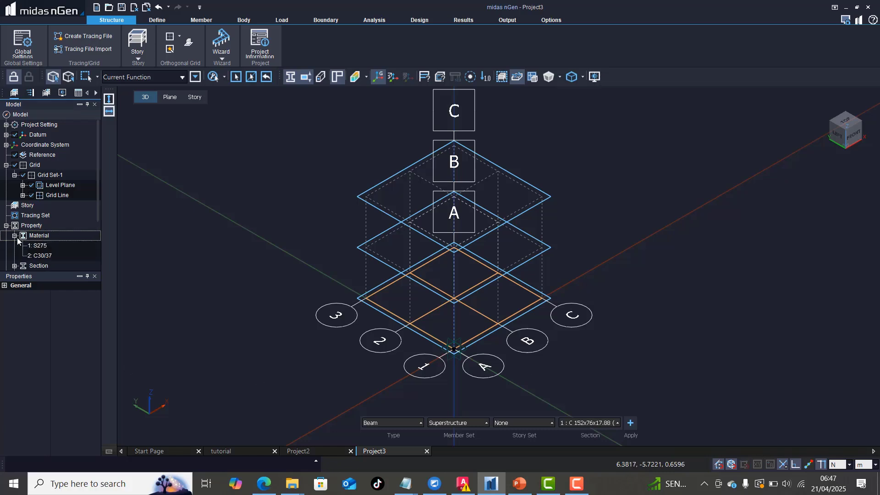
left_click(39, 238)
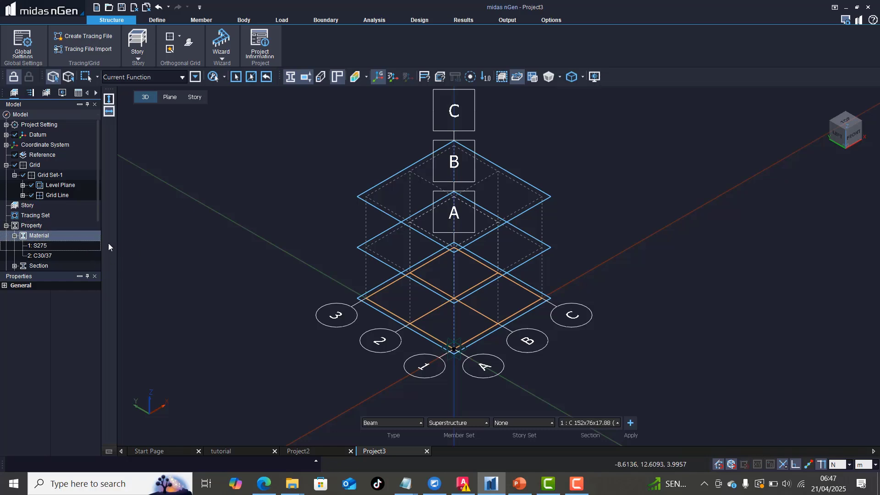
right_click(52, 236)
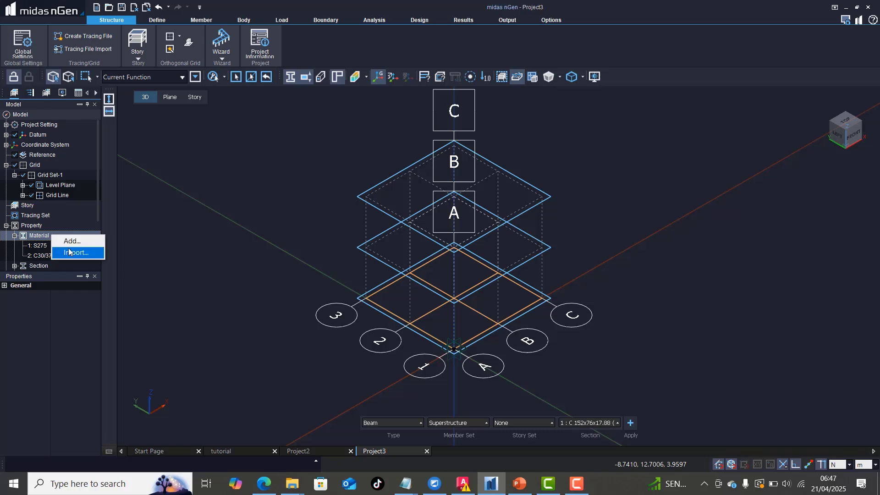
left_click(37, 239)
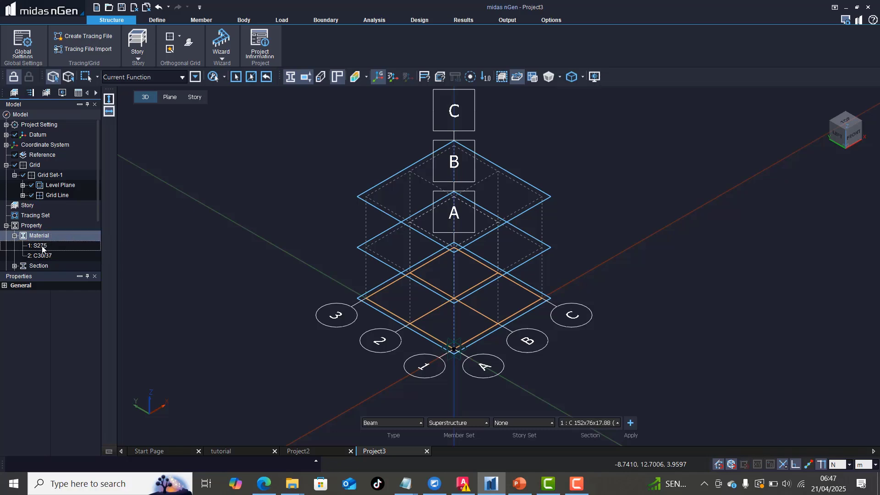
left_click(42, 256)
right_click(42, 257)
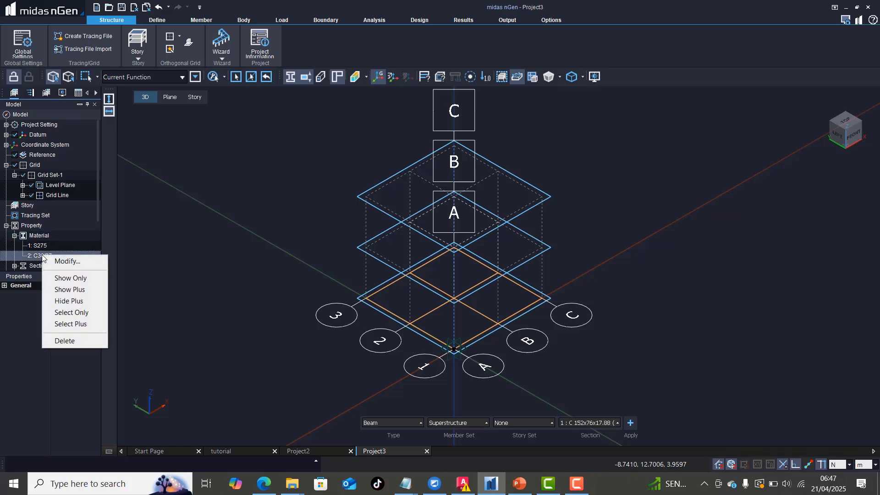
left_click(34, 256)
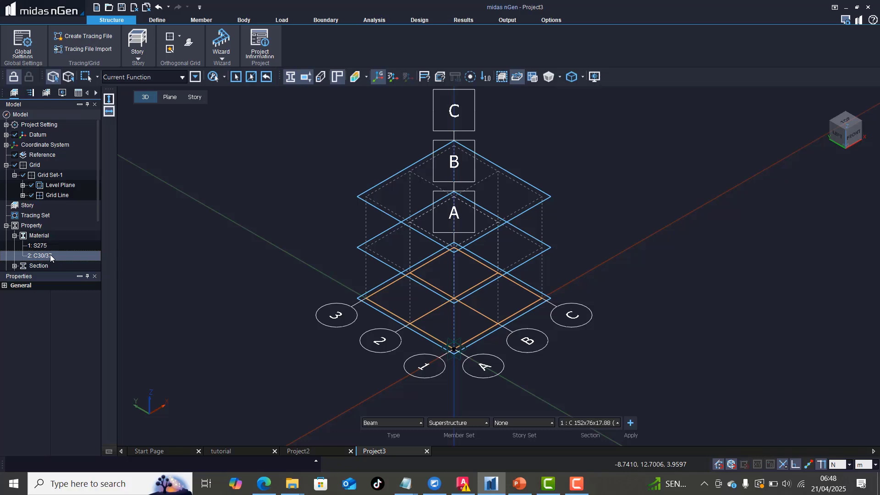
right_click(51, 255)
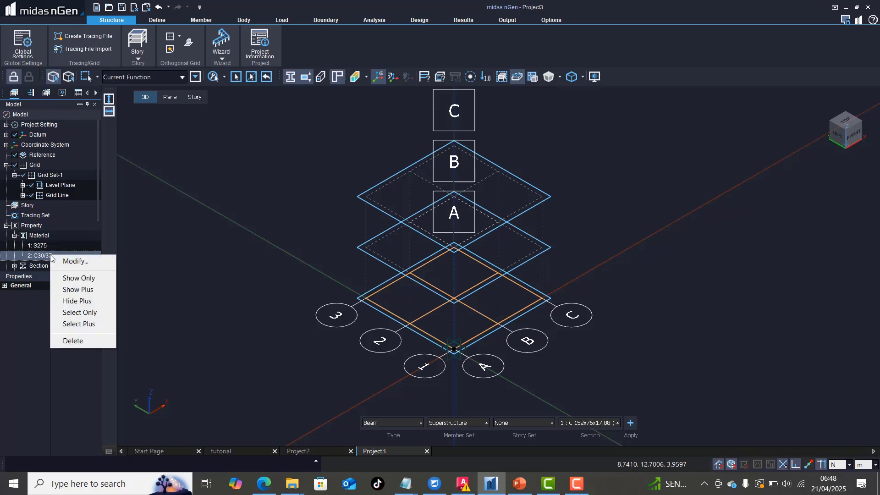
left_click(77, 261)
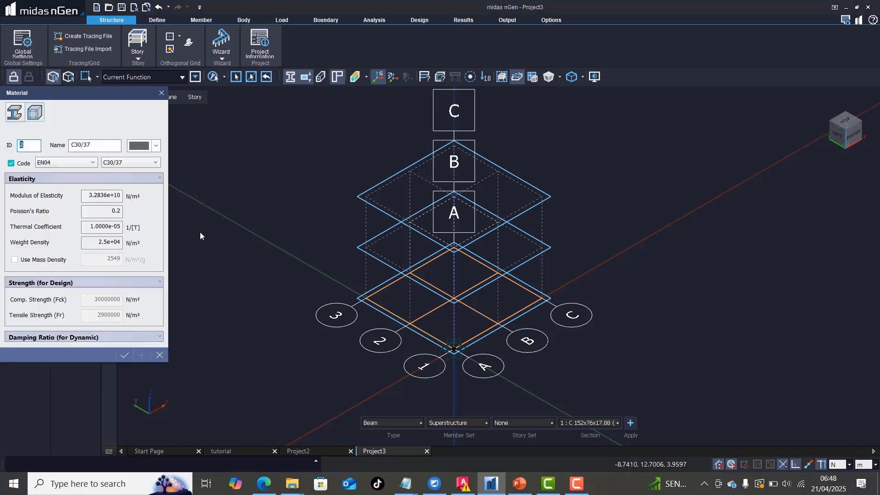
Set the concrete material's code to BS with grade C20 and save the change
left_click(156, 146)
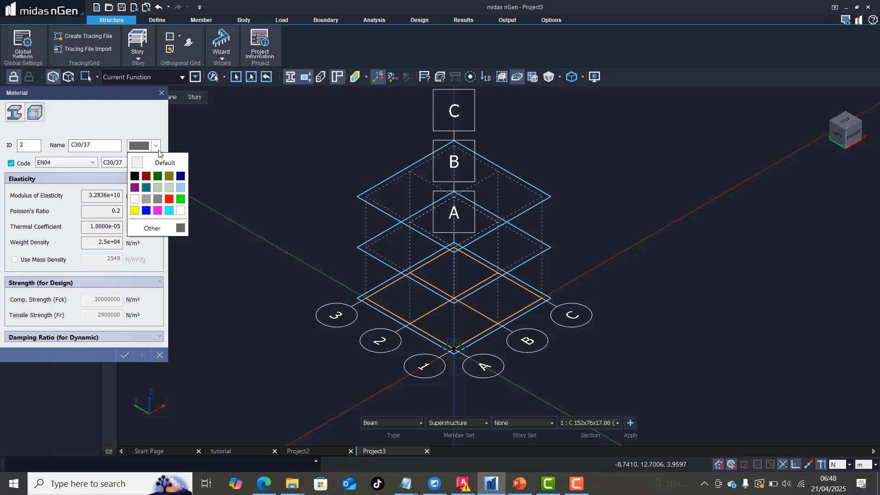
left_click(156, 146)
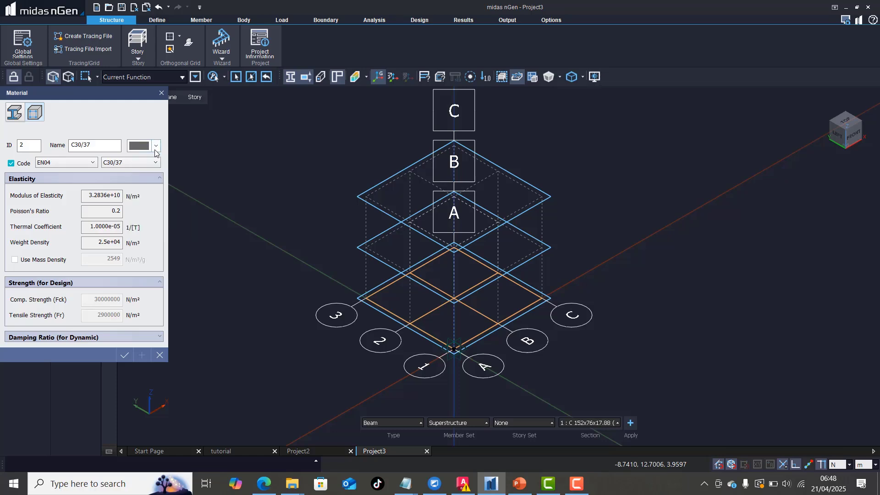
left_click(147, 164)
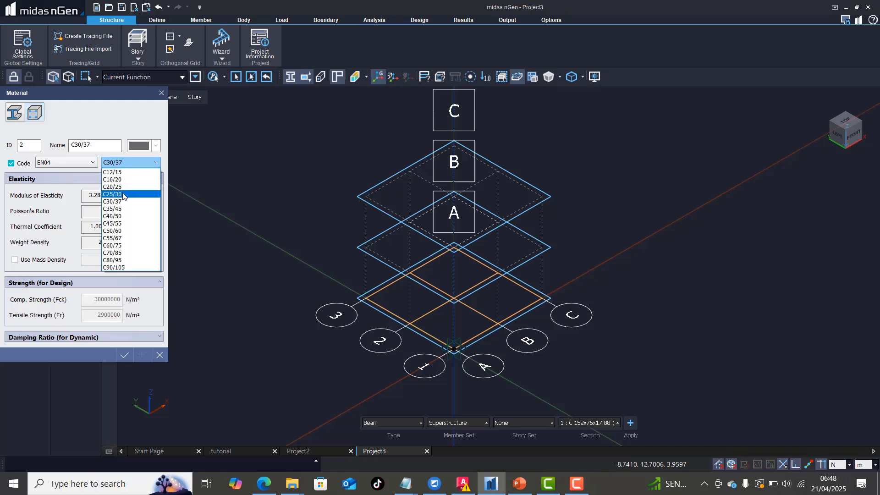
left_click(138, 125)
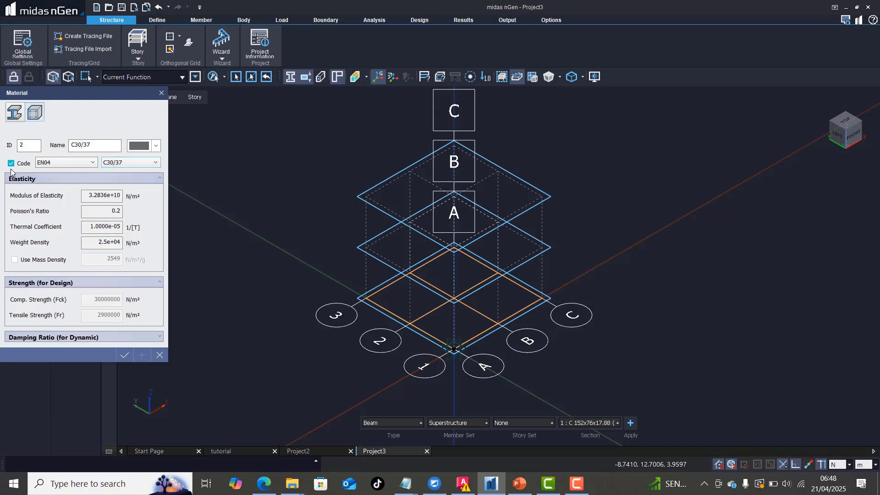
left_click(79, 165)
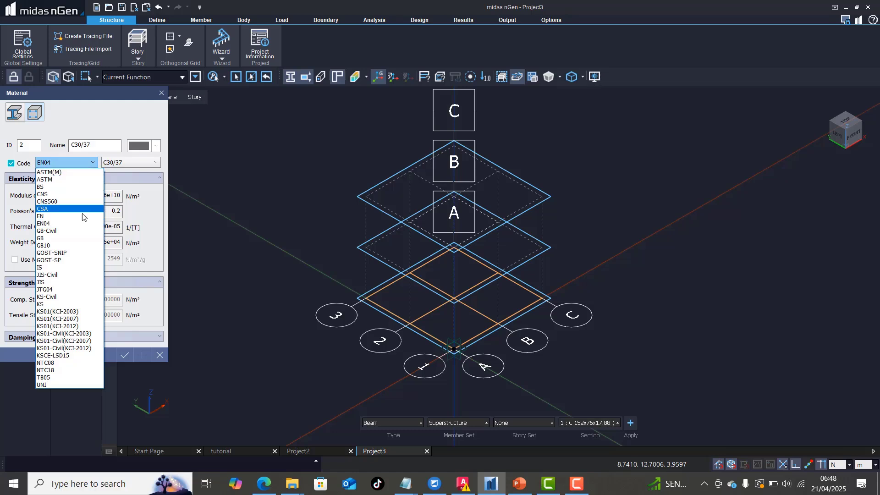
left_click(74, 187)
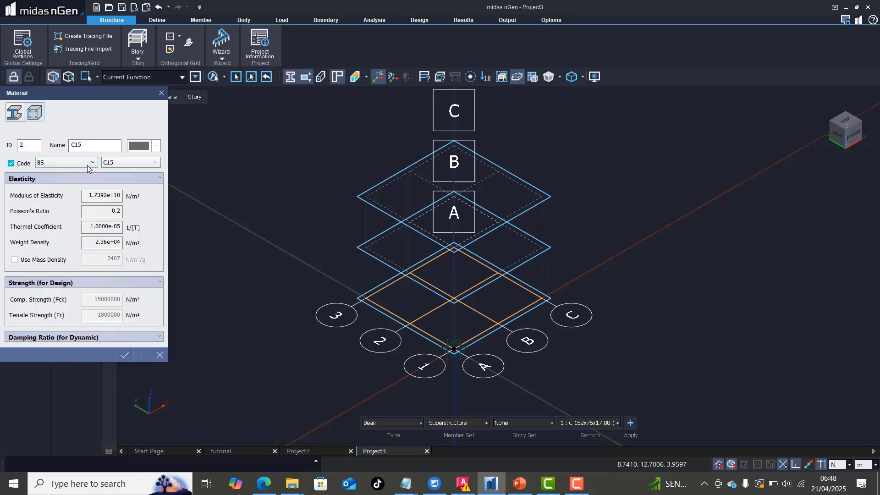
left_click(132, 163)
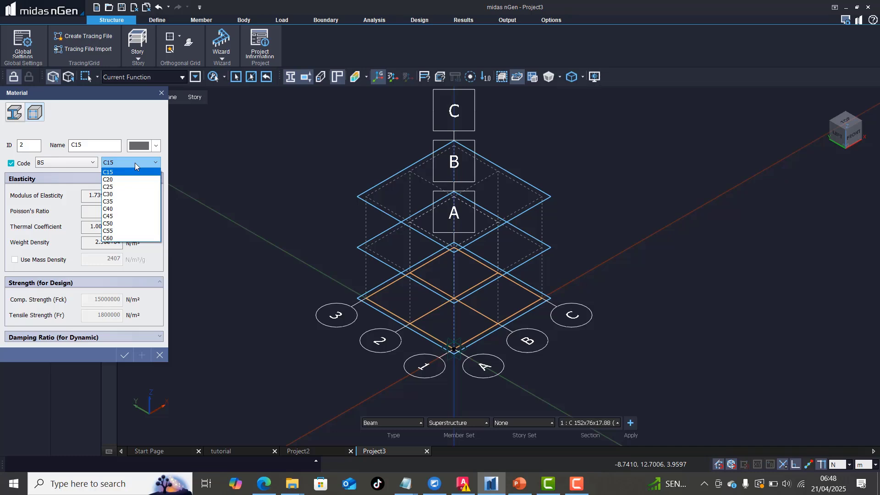
left_click(123, 180)
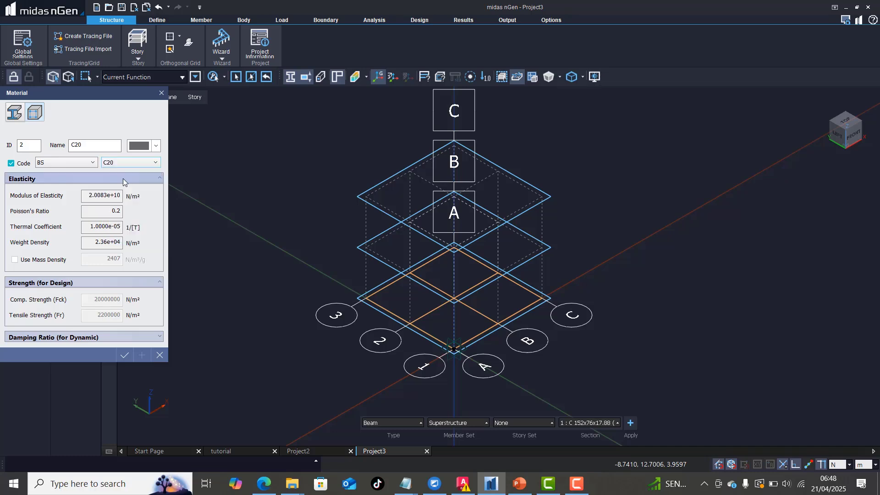
left_click(124, 353)
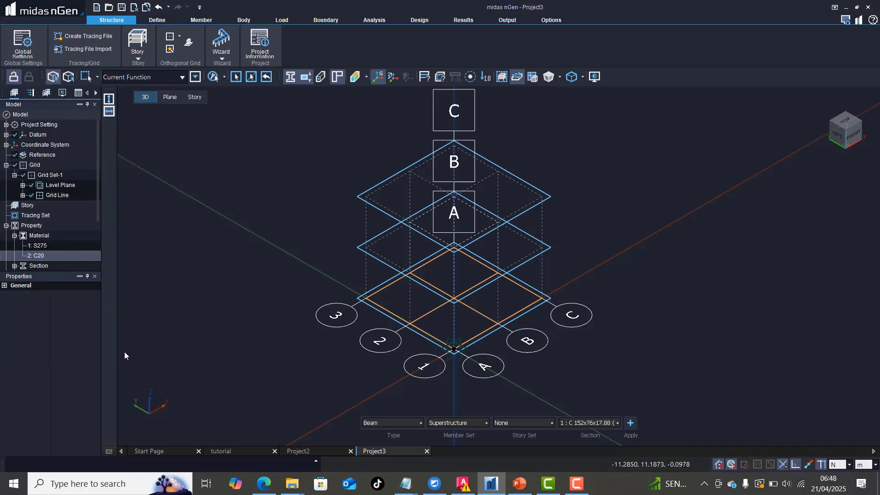
Open the solid rectangular section SB 400x600 for modification from the project's section properties
scroll(56, 252, "down", 1)
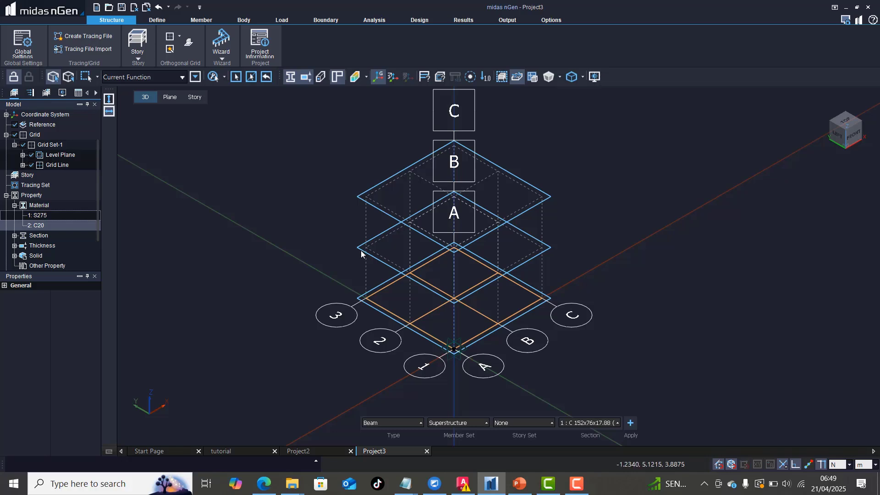
left_click(15, 236)
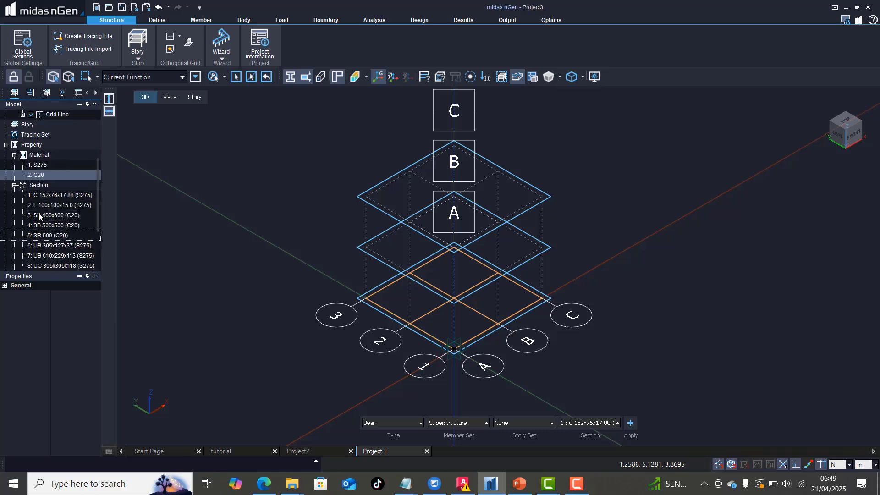
scroll(49, 217, "down", 1)
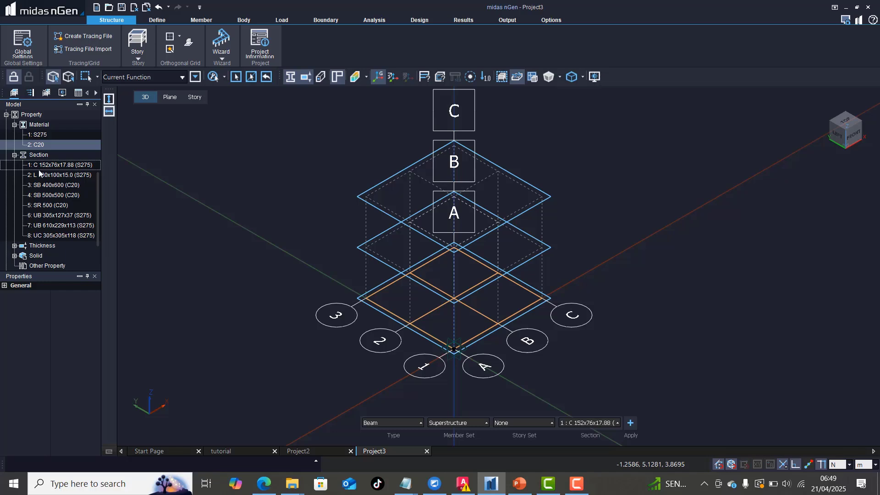
left_click(64, 186)
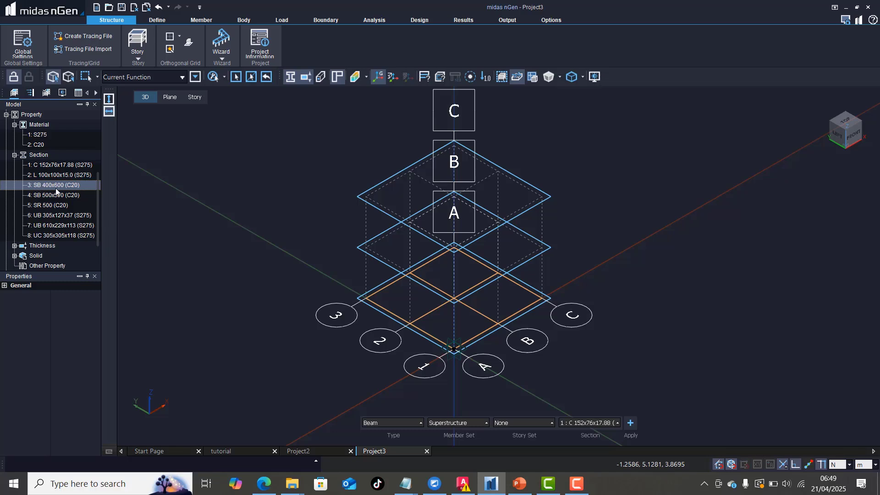
left_click(62, 195)
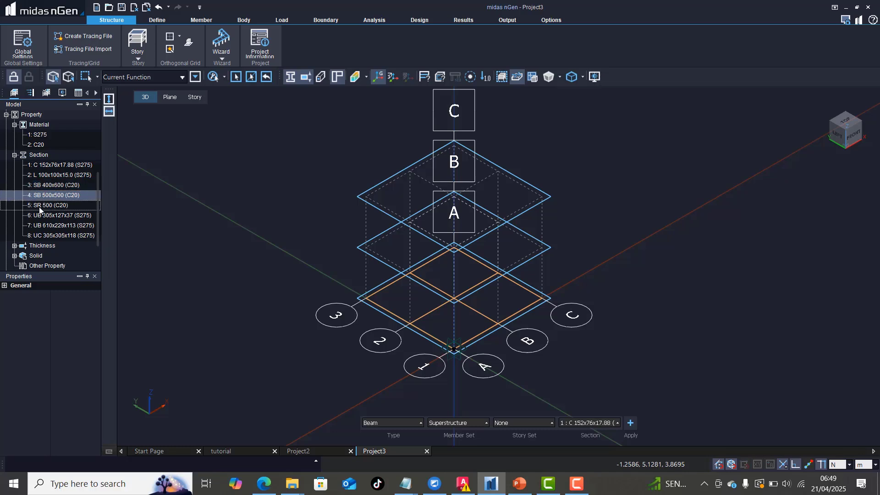
left_click(48, 186)
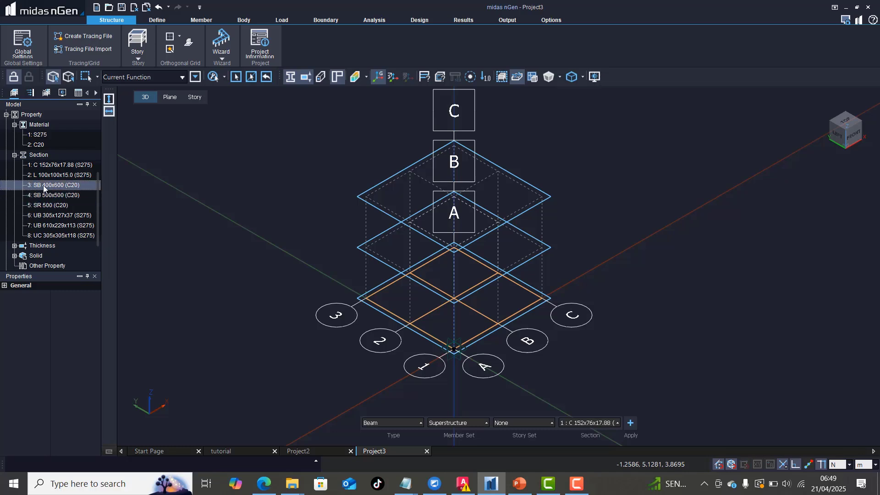
right_click(49, 186)
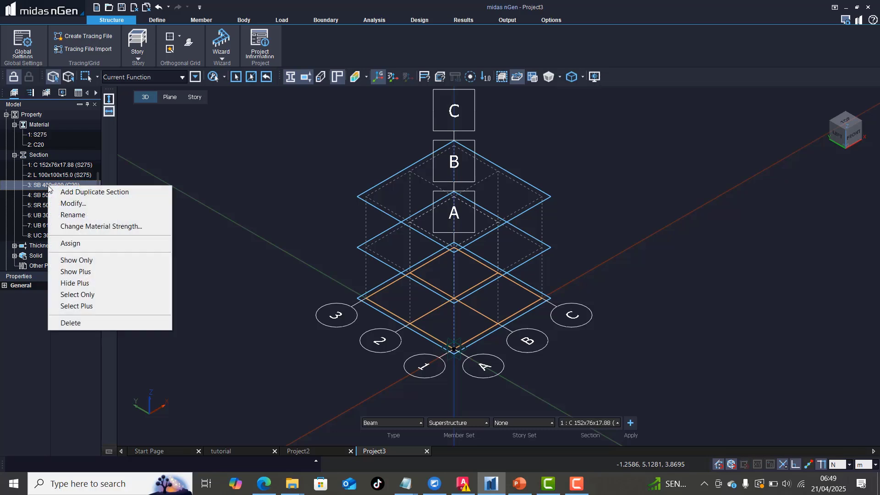
left_click(65, 204)
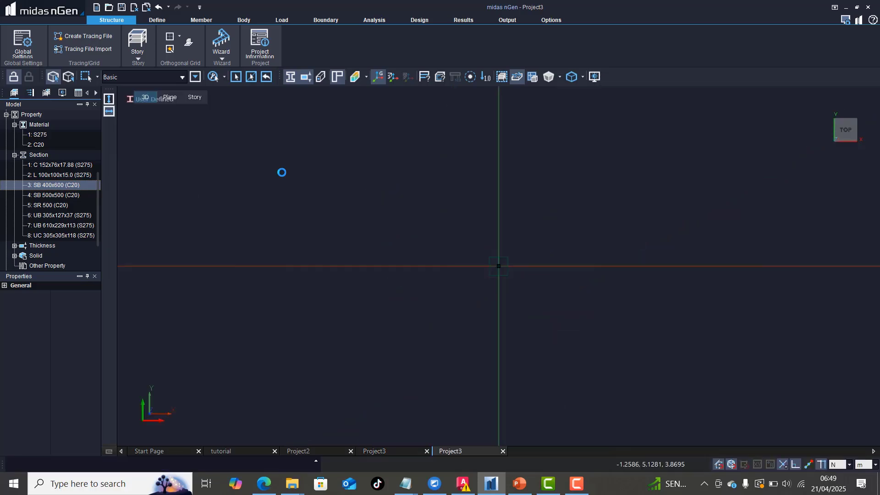
Set the height H of the solid rectangular section to 450 mm
scroll(487, 258, "up", 3)
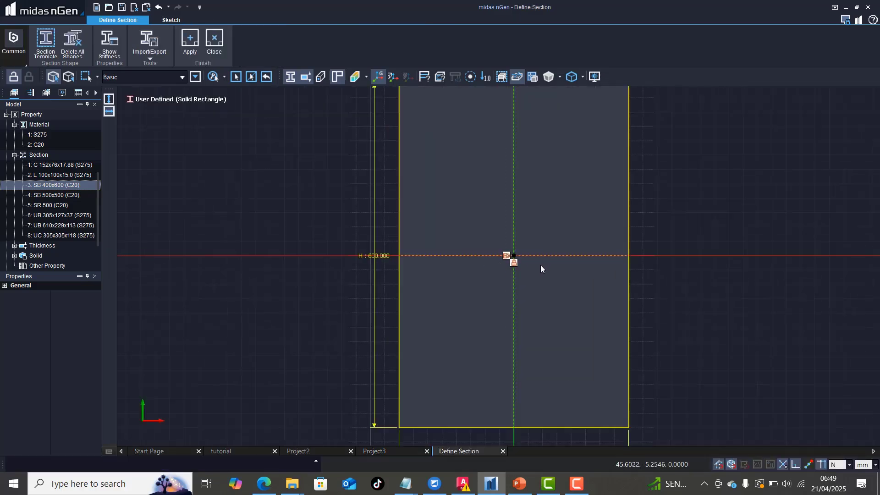
scroll(453, 251, "down", 1)
scroll(449, 255, "down", 1)
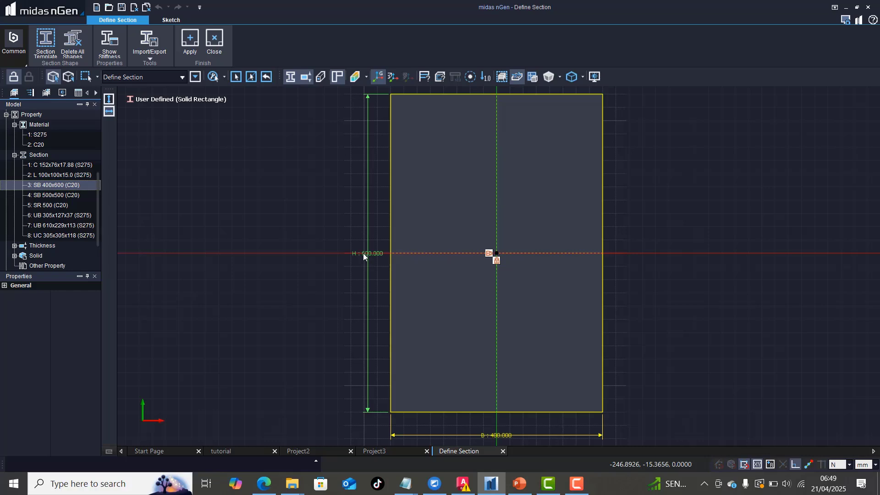
double_click(363, 255)
left_click(362, 253)
double_click(353, 253)
type("450")
key("Return")
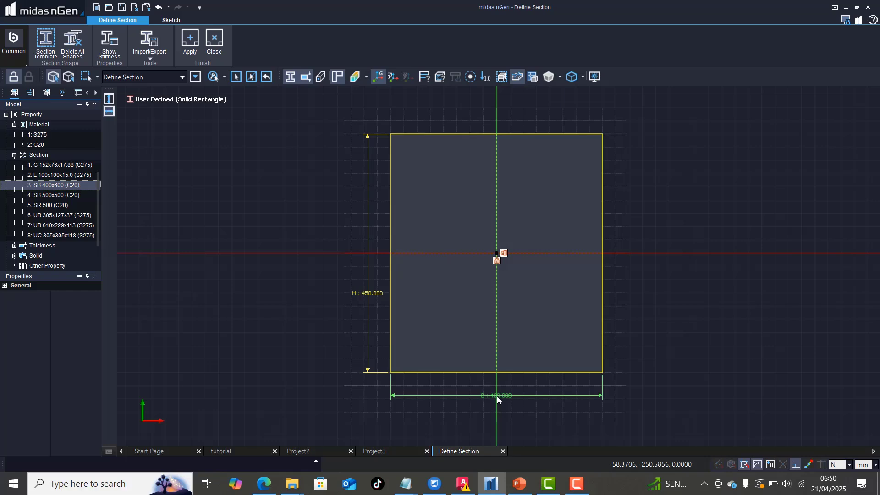
Set the width B of the solid rectangular section to 230 mm
double_click(497, 396)
double_click(489, 396)
type("230")
key("Return")
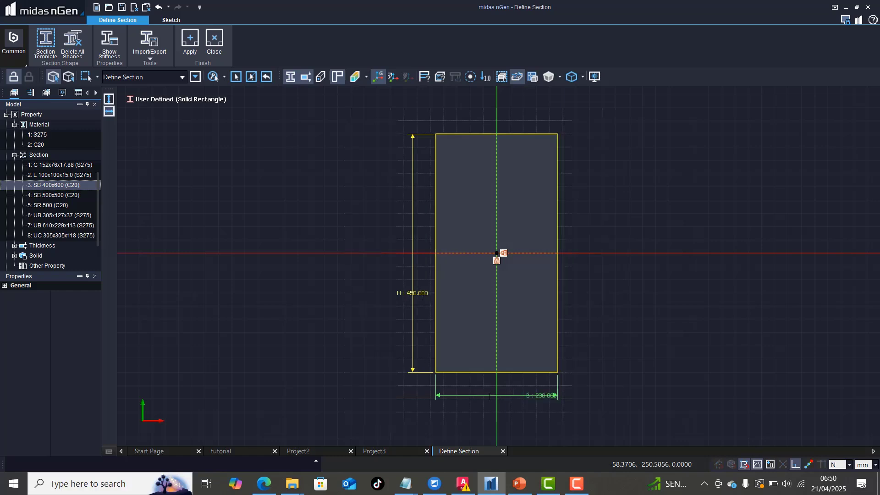
left_click(534, 241)
left_click(334, 163)
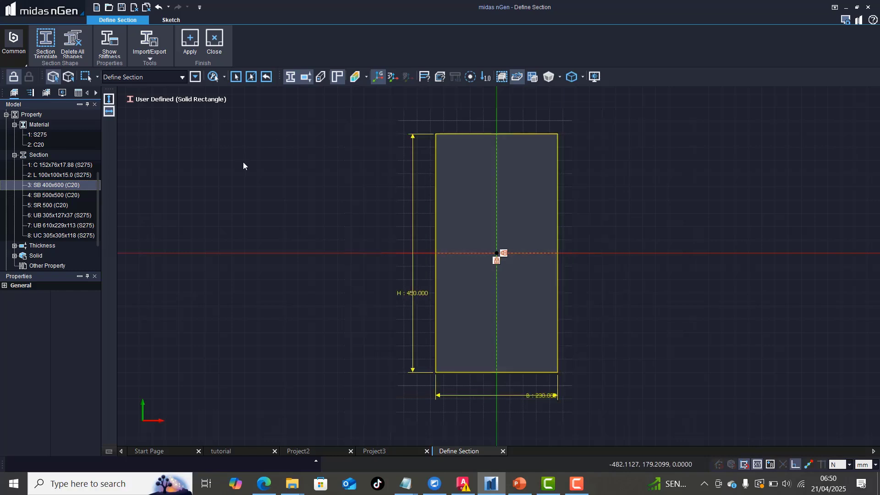
Apply the edited dimensions of the solid rectangular section and close the section definition
left_click(190, 41)
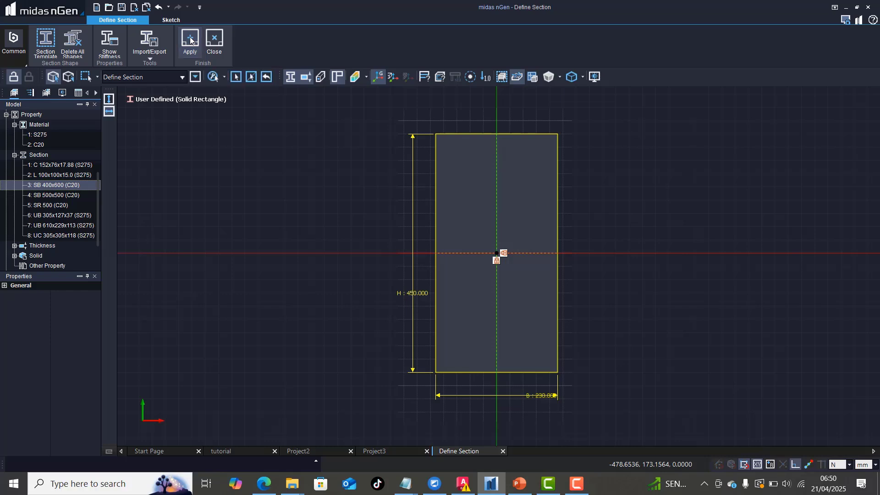
left_click(214, 40)
Rename section 3, SB 400x600, as RC Beam 230x450
right_click(37, 186)
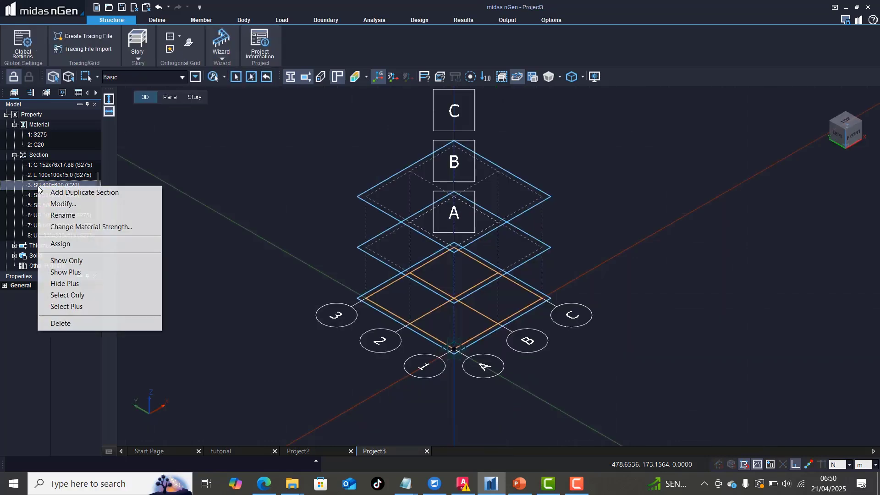
left_click(64, 215)
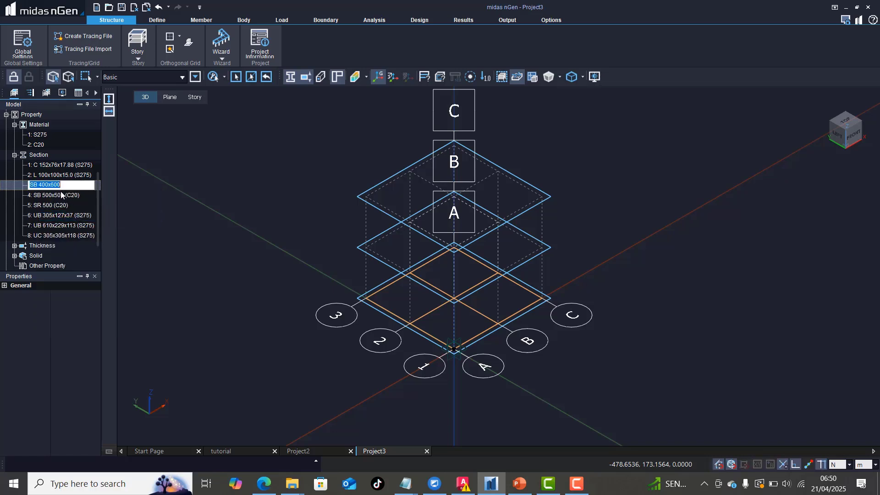
left_click(39, 184)
double_click(37, 185)
type("RC Beam")
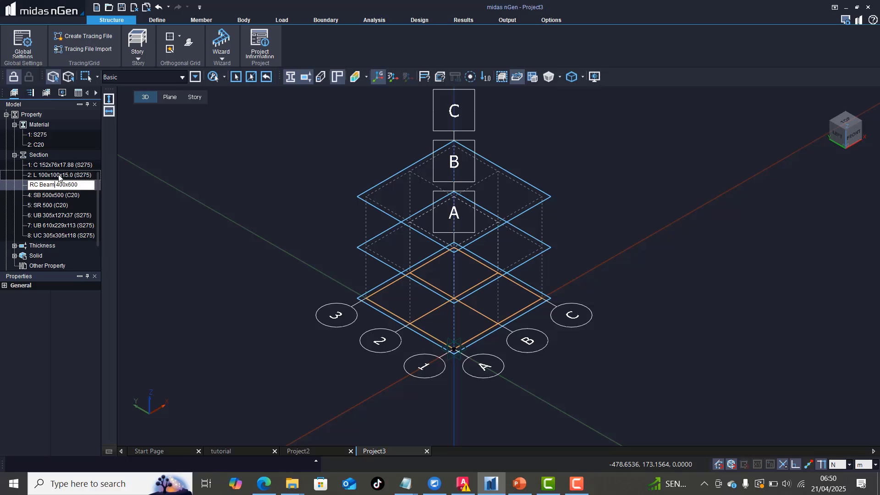
left_click_drag(64, 184, 59, 185)
type("45")
key("BackSpace")
type("230")
left_click_drag(78, 185, 69, 185)
key("BackSpace")
type("450")
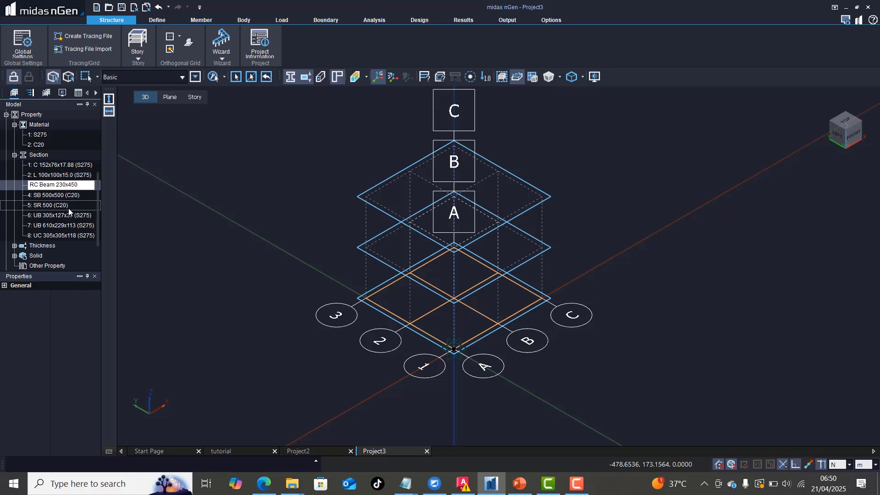
key("Return")
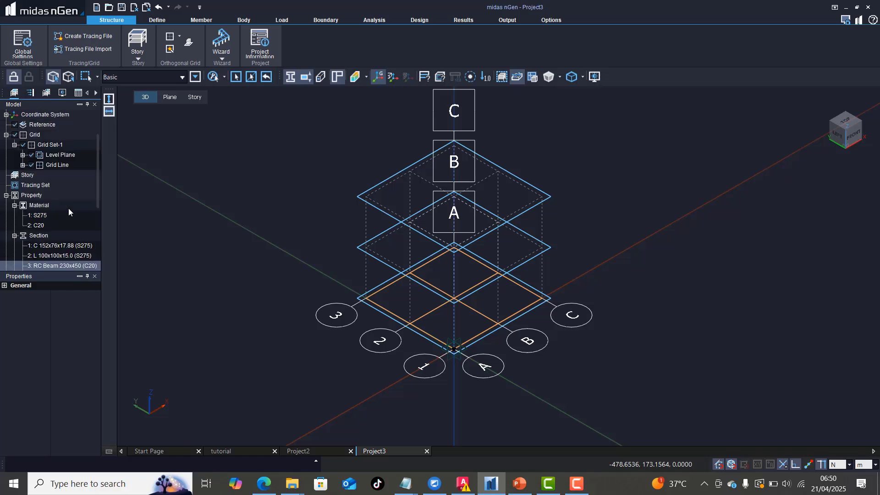
Open the solid rectangular section SB 500x500 for modification and set its height H to 230 mm
scroll(68, 253, "down", 1)
left_click(56, 246)
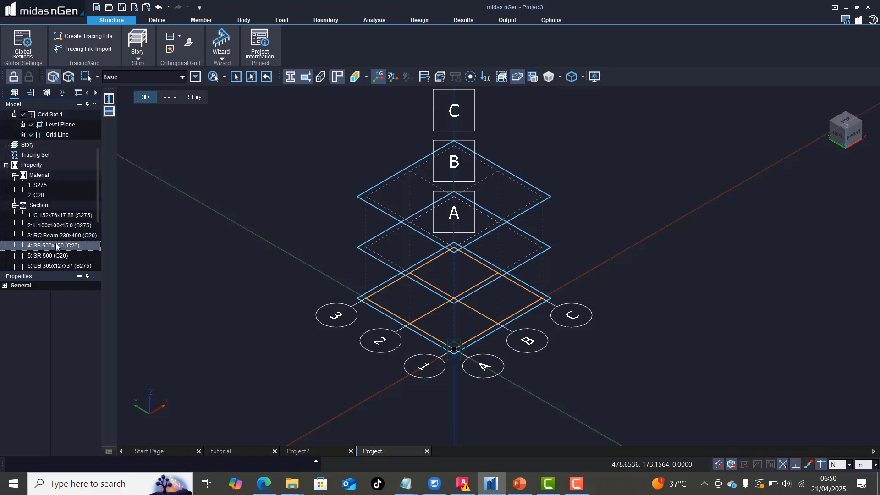
right_click(56, 246)
left_click(82, 262)
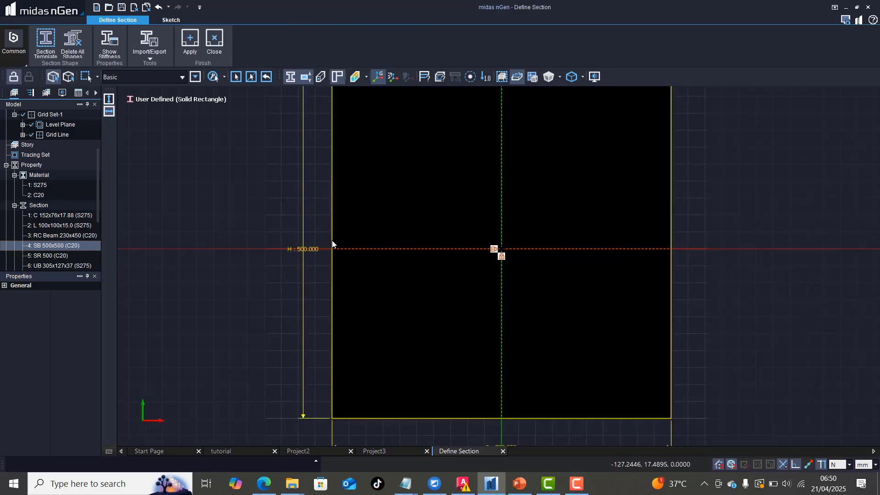
double_click(309, 247)
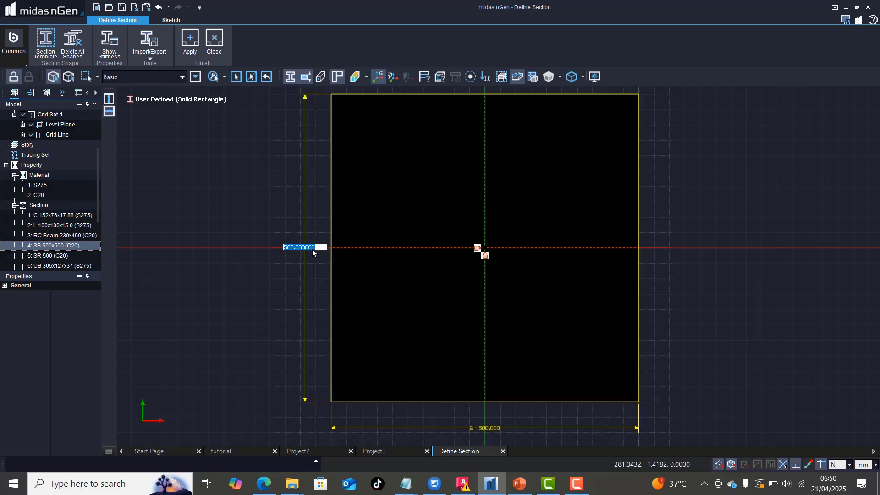
type("230")
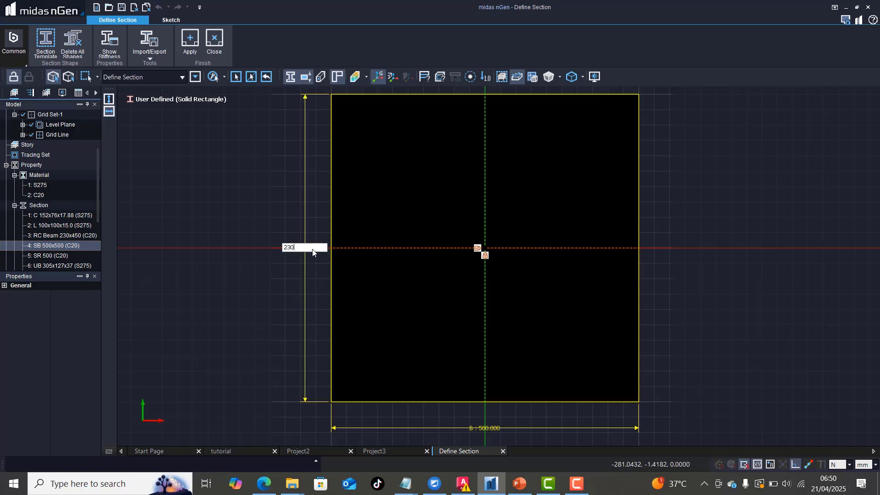
key("Return")
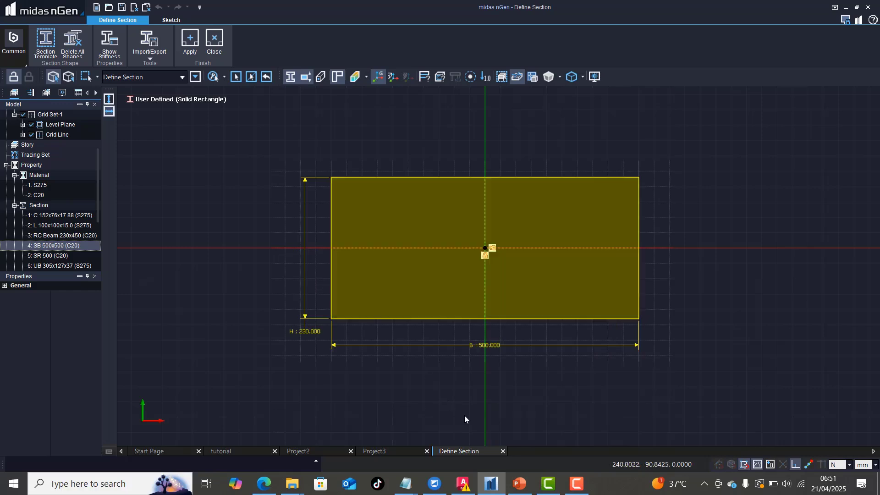
Set the width B of the solid rectangular section to 230 mm, apply the edit and close the section definition
double_click(494, 346)
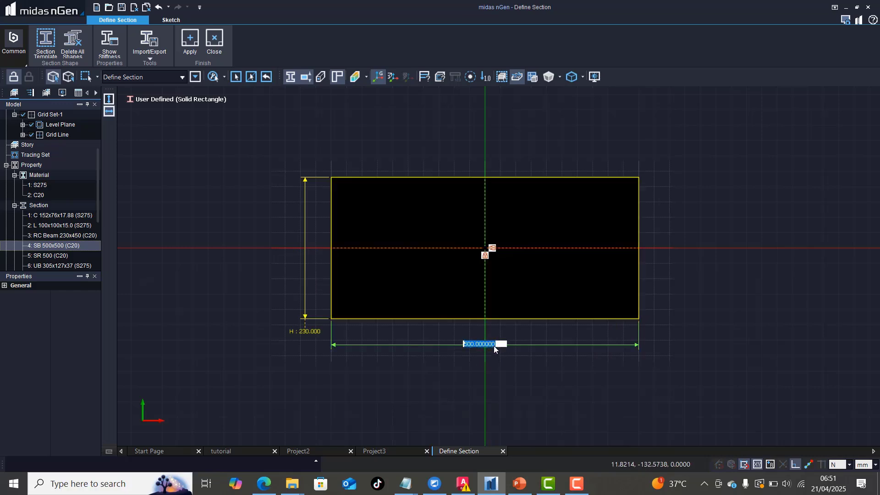
type("230")
key("Return")
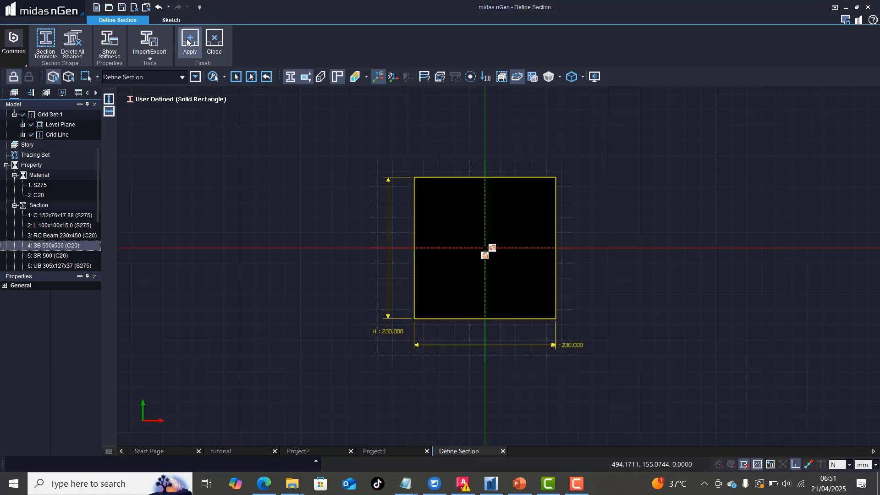
left_click(215, 46)
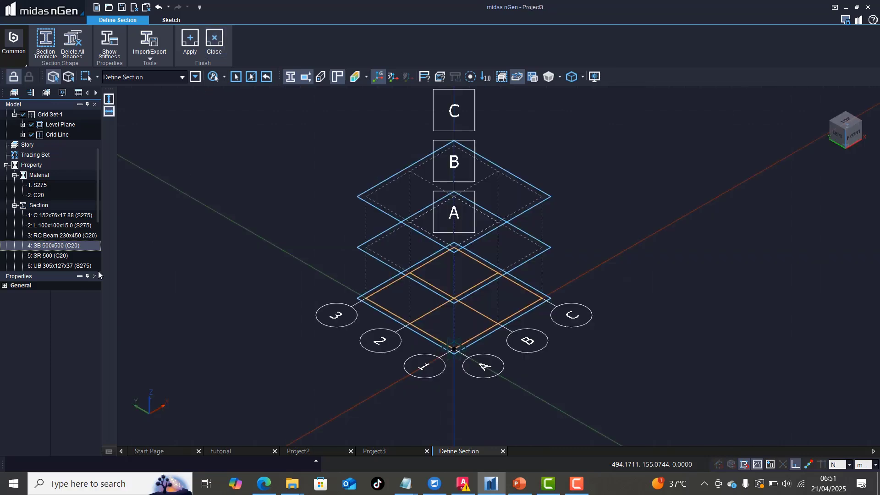
Rename section 4, SB 500x500, as RC Column 230x230
right_click(54, 246)
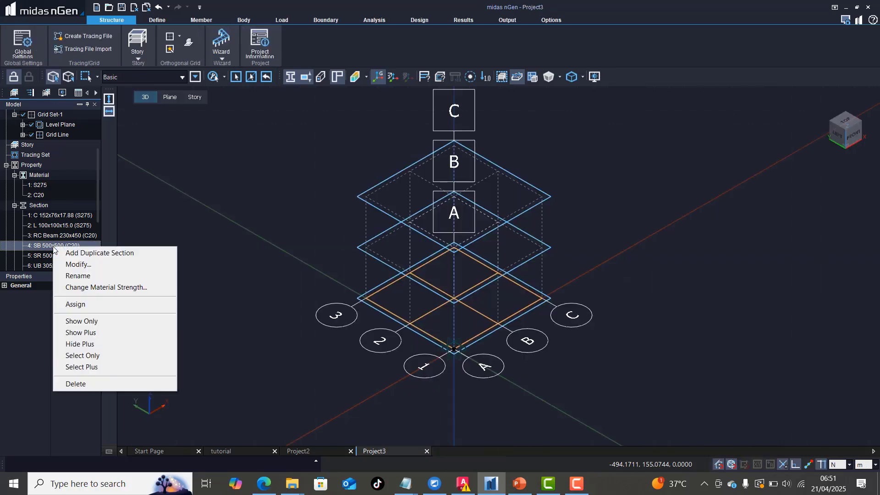
left_click(78, 276)
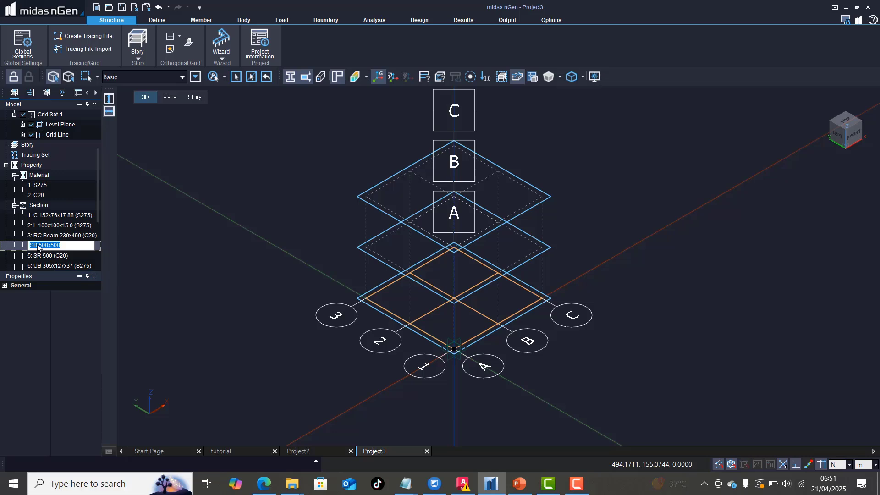
key("shift+Home")
type("r")
key("BackSpace")
type("RC Column")
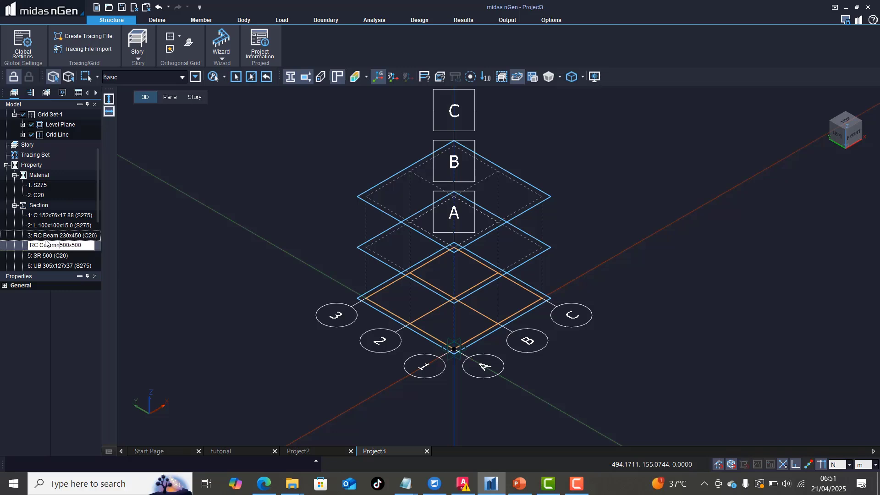
left_click_drag(61, 245, 71, 246)
type("23")
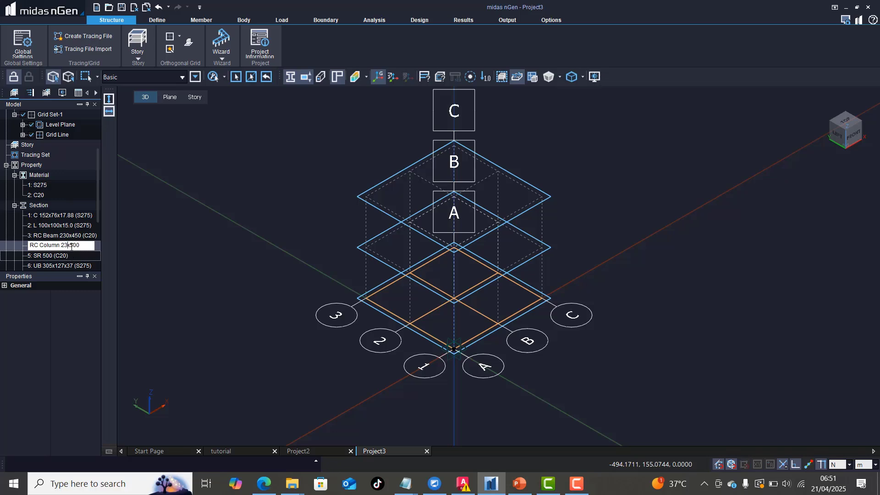
left_click_drag(89, 245, 76, 246)
type("23")
key("Return")
scroll(60, 255, "down", 1)
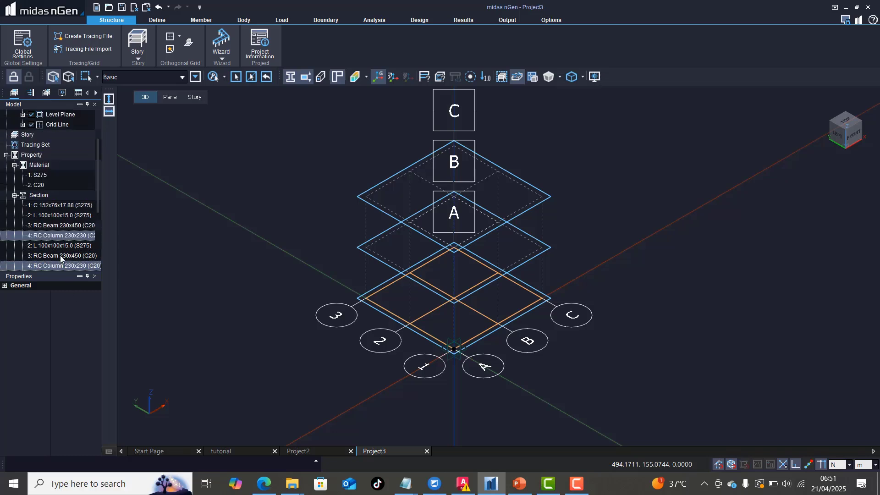
scroll(73, 265, "down", 1)
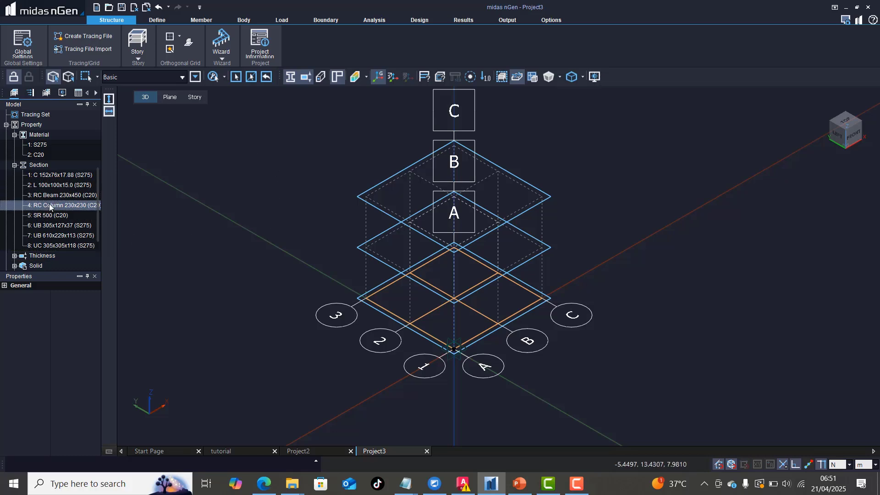
Show the orthogonal grid in the front view so that all three levels fit in the model view
left_click(854, 134)
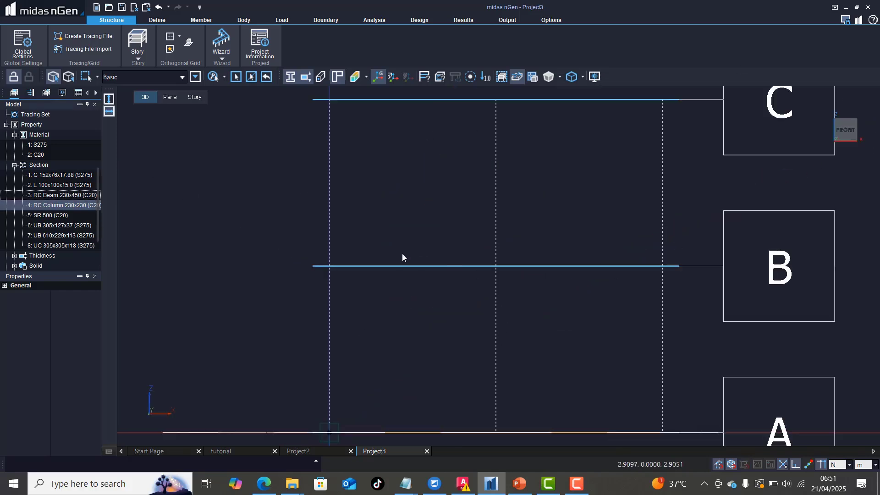
scroll(400, 259, "down", 3)
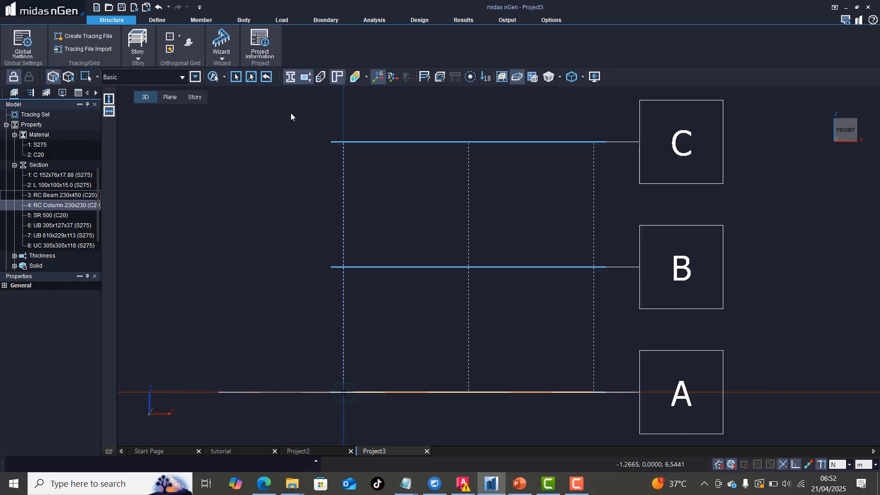
left_click_drag(513, 275, 620, 317)
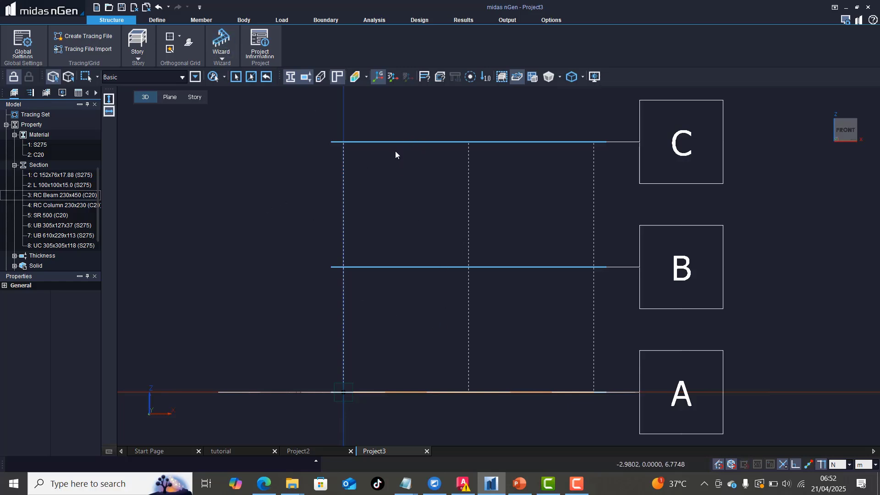
Try to create superstructure beam members from the grid lines on the upper two levels
left_click(190, 45)
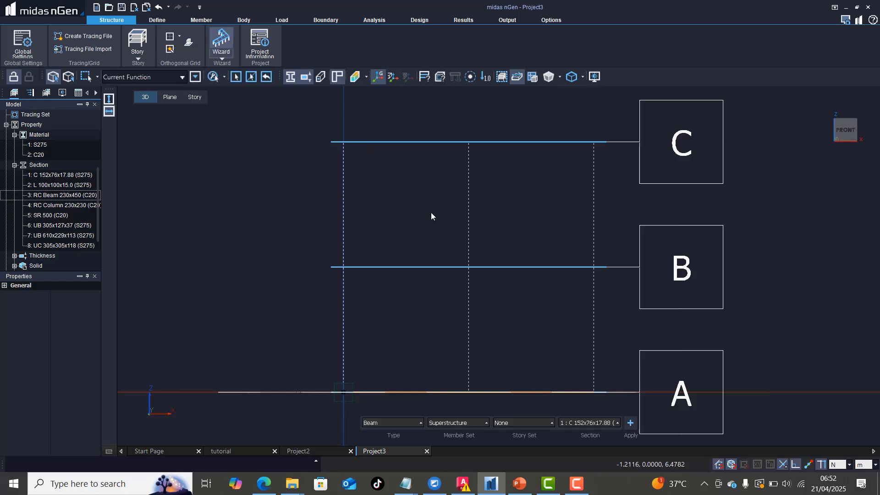
left_click_drag(566, 296, 616, 290)
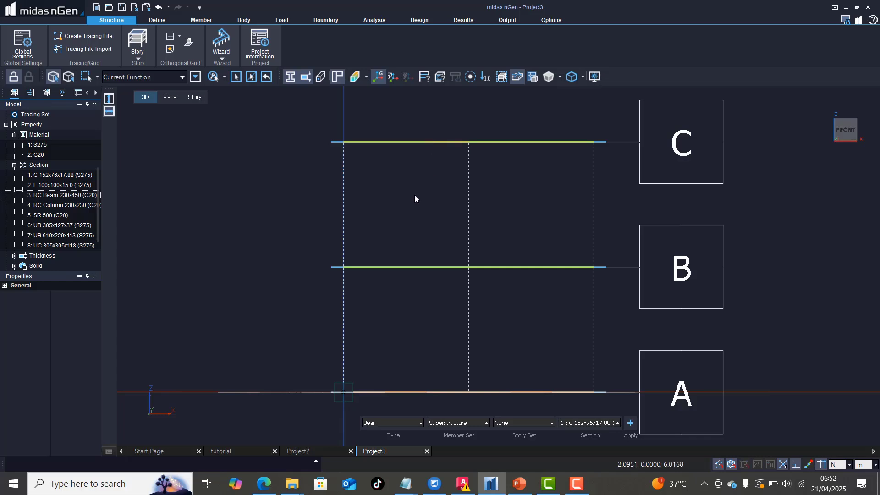
Open the solid round section SR 500 and examine its full shape and diameter dimension
left_click(47, 216)
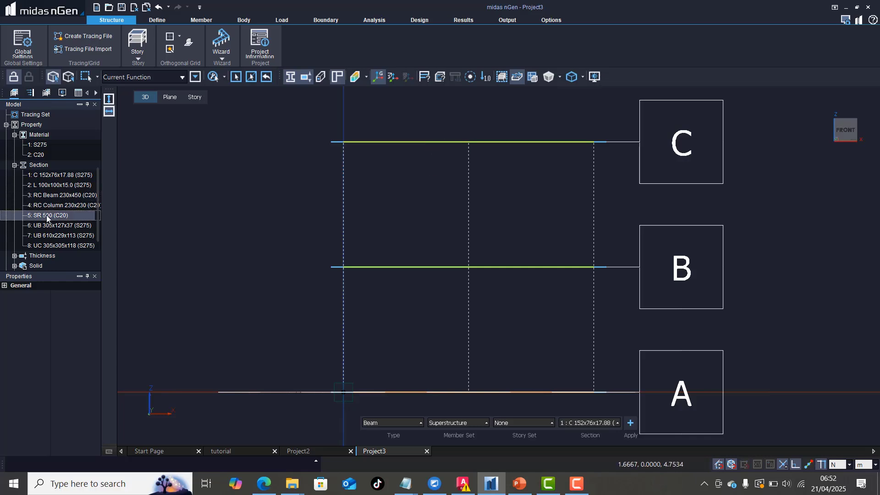
right_click(47, 218)
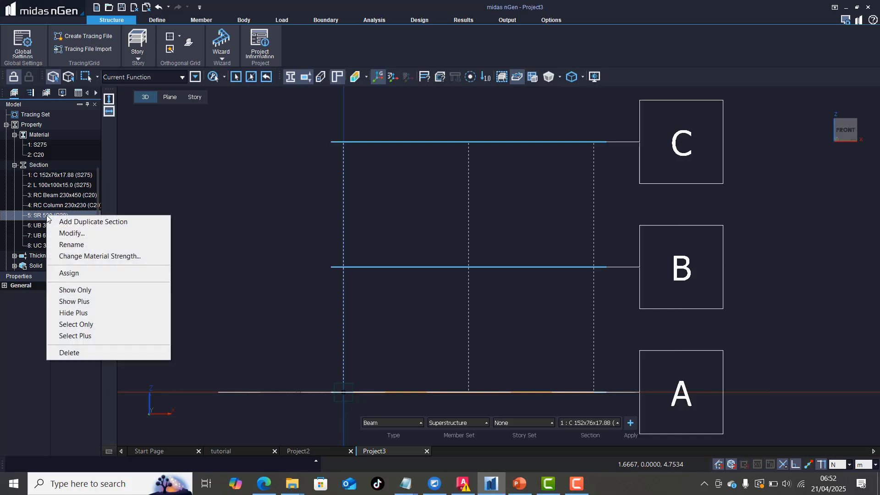
left_click(70, 233)
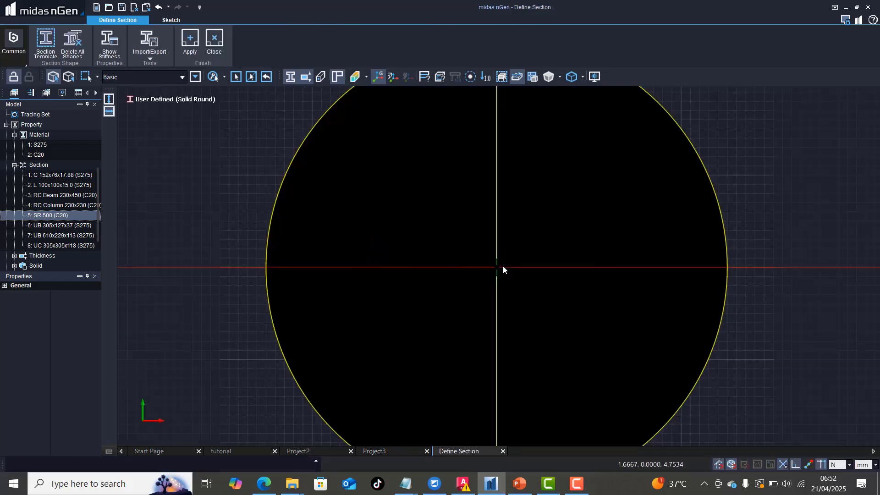
scroll(431, 253, "down", 9)
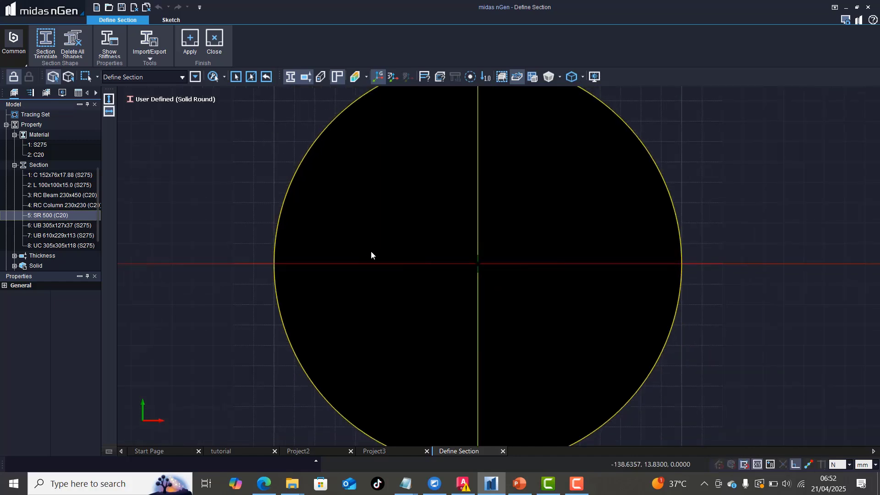
Duplicate the RC Beam 230x450 section and close the open definition of the round section
right_click(54, 204)
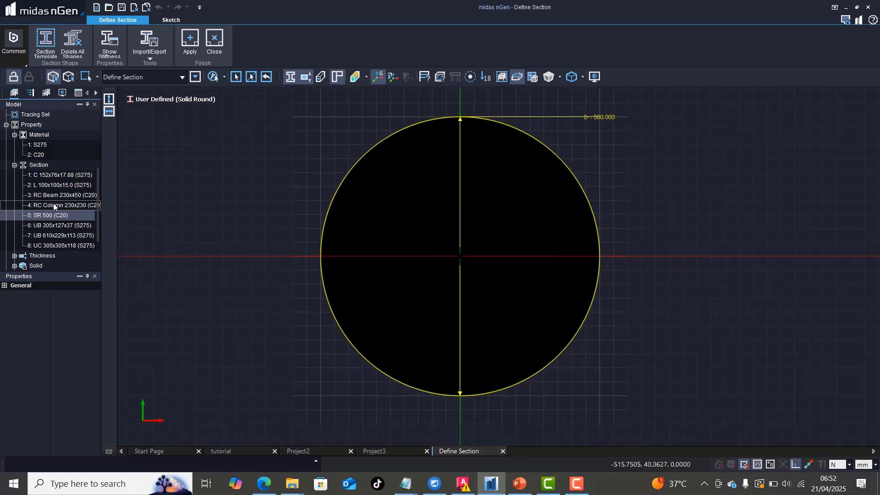
left_click(53, 203)
left_click(52, 196)
right_click(52, 197)
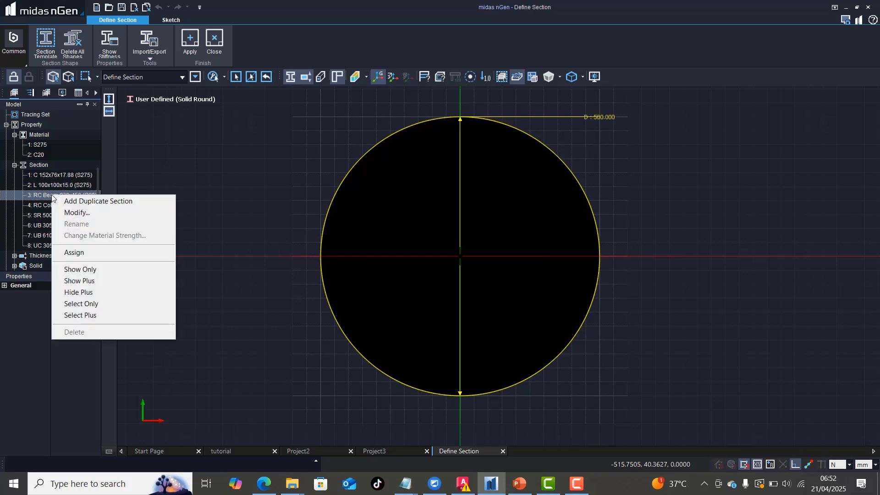
left_click(134, 202)
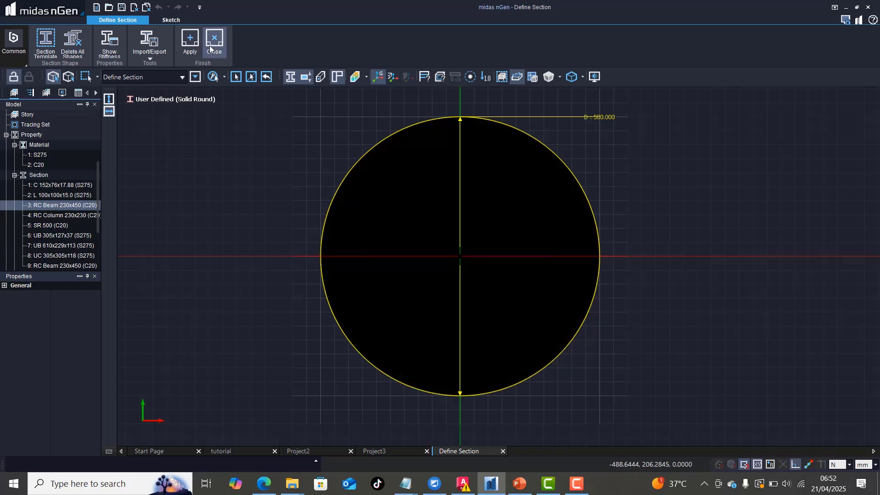
left_click(211, 55)
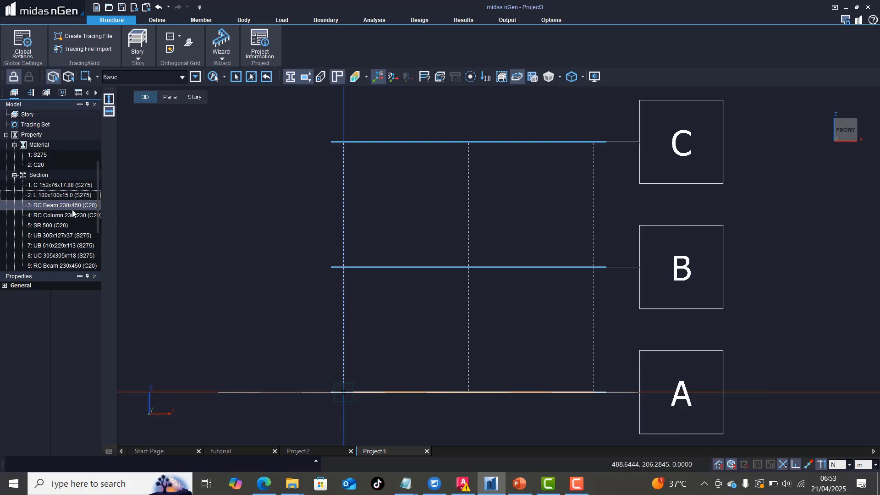
Modify the duplicated RC Beam 230x450 section, setting its height to 300 mm, and apply the change
scroll(72, 210, "down", 1)
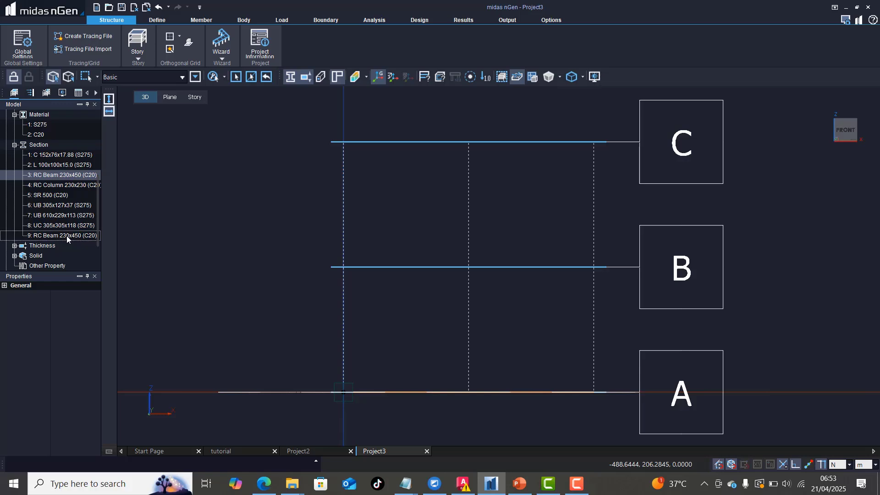
left_click(67, 235)
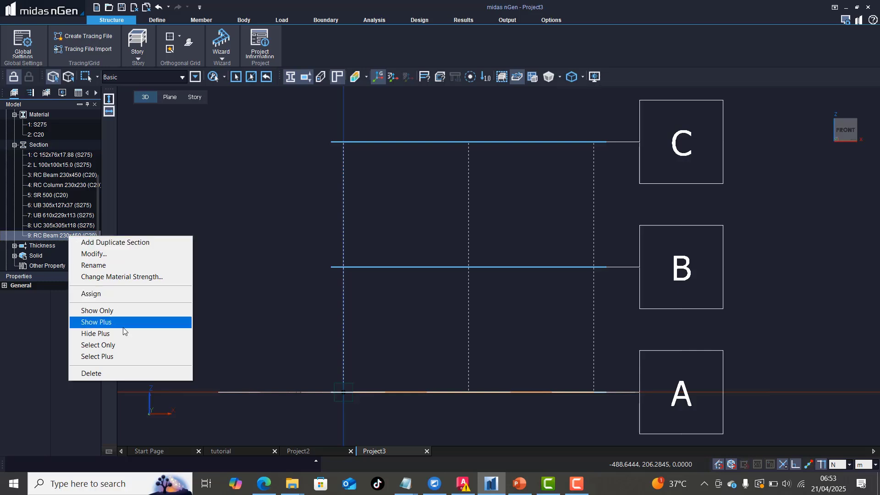
left_click(102, 255)
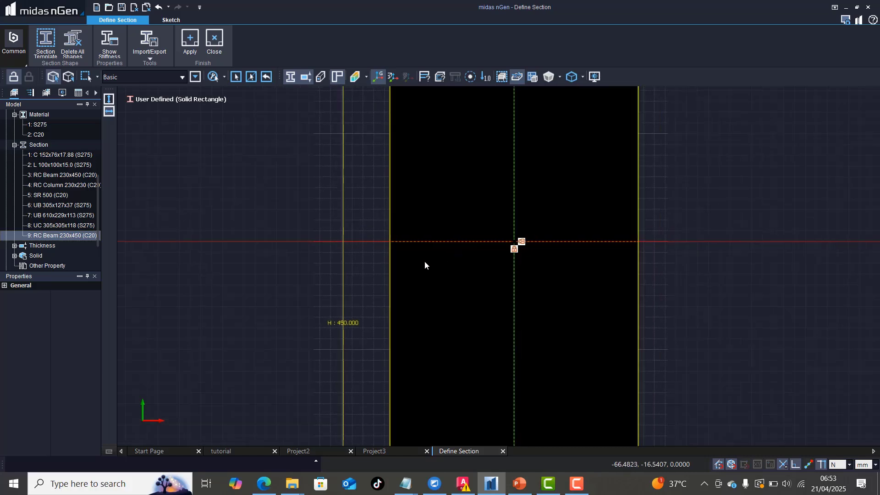
scroll(425, 264, "down", 3)
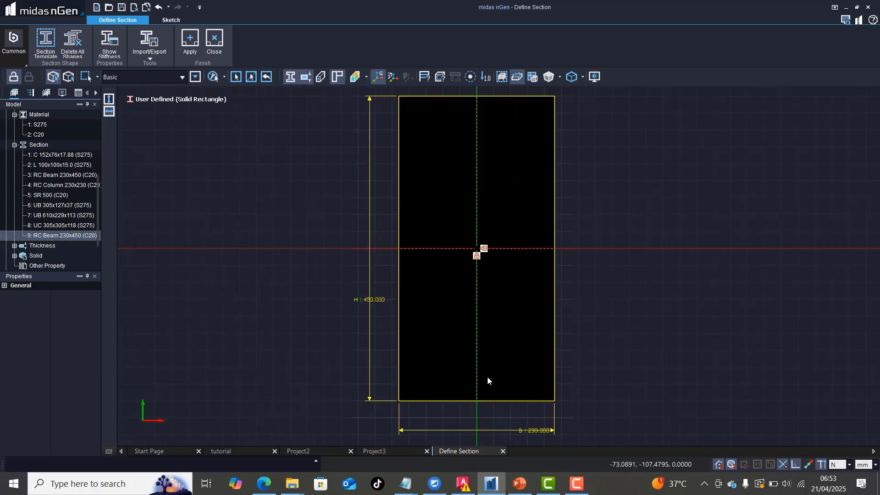
double_click(378, 298)
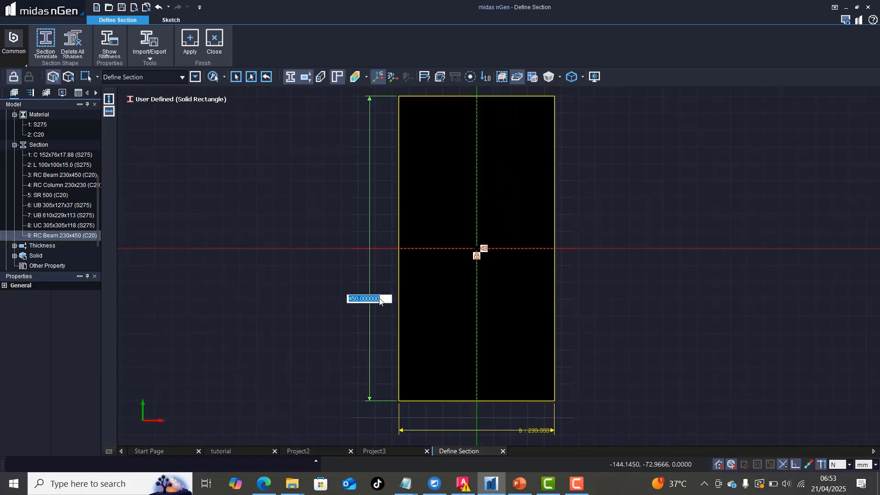
type("300")
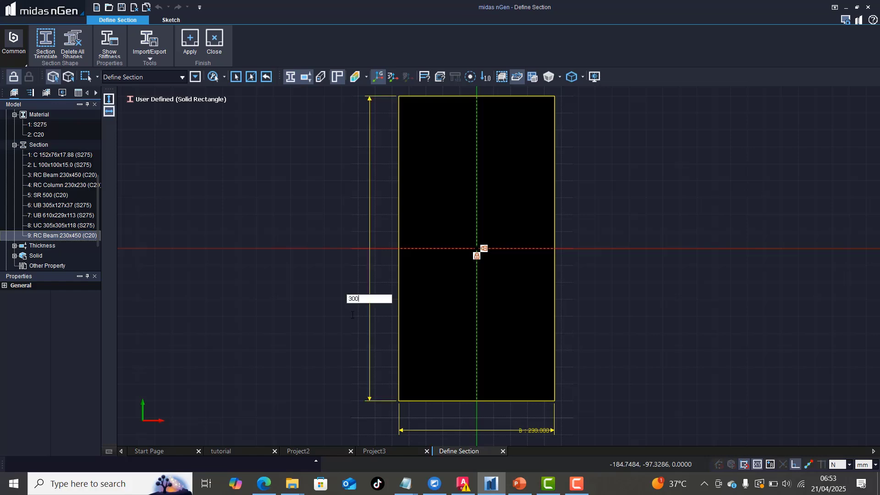
key("Return")
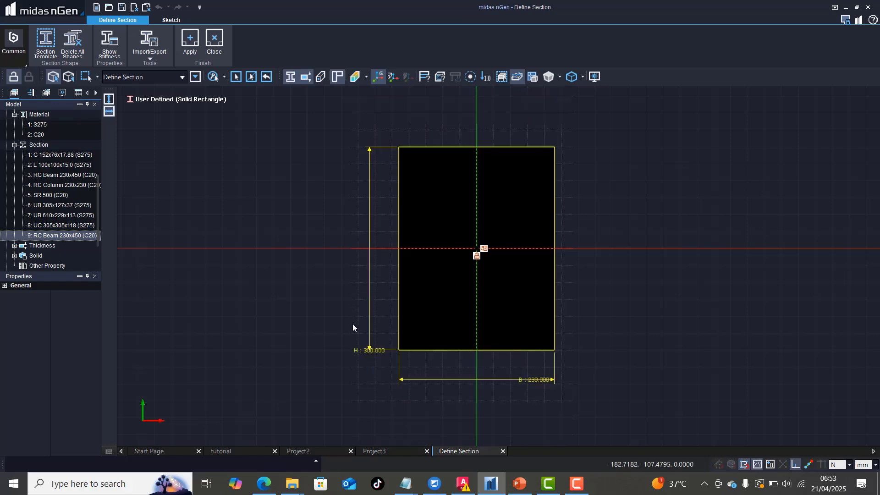
left_click(197, 40)
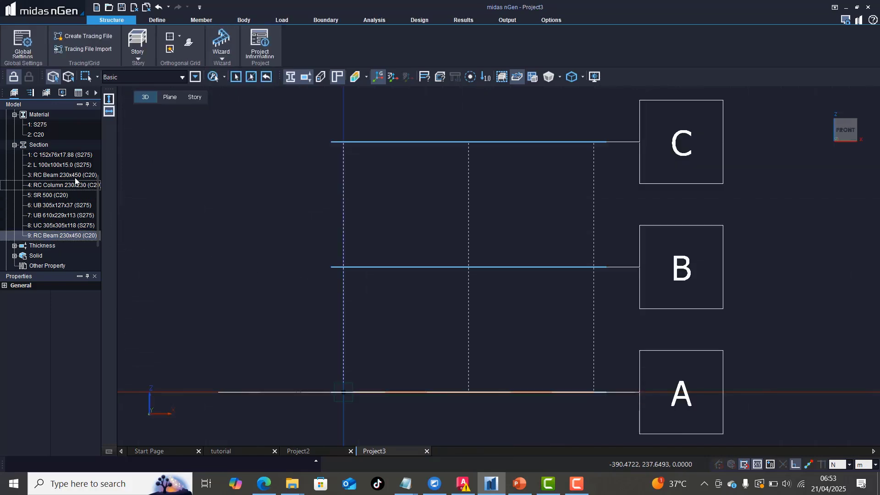
Rename the duplicated beam section, number 9 in the section list, as RB Beam 230x300
right_click(65, 235)
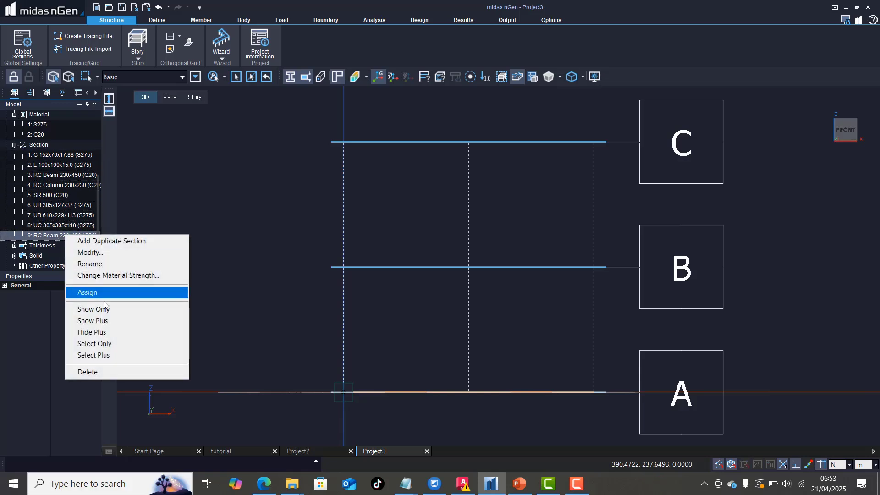
left_click(95, 264)
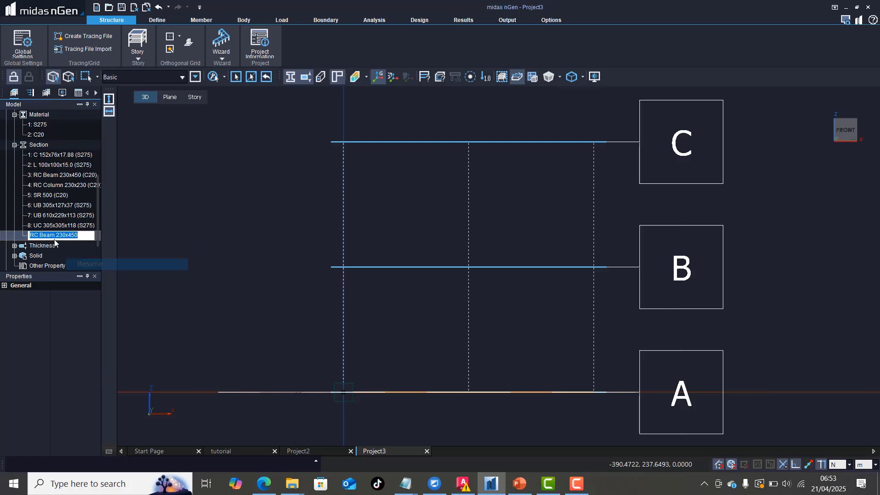
left_click(36, 235)
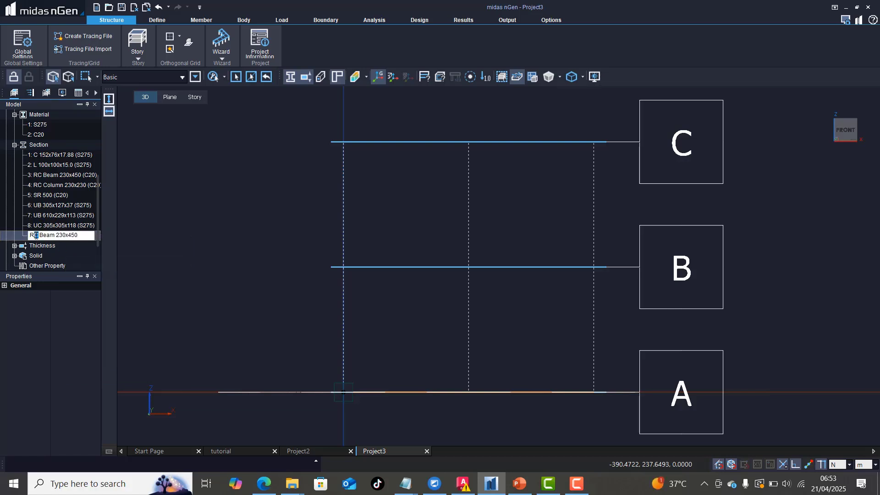
type("B")
left_click_drag(55, 235, 81, 236)
type("300")
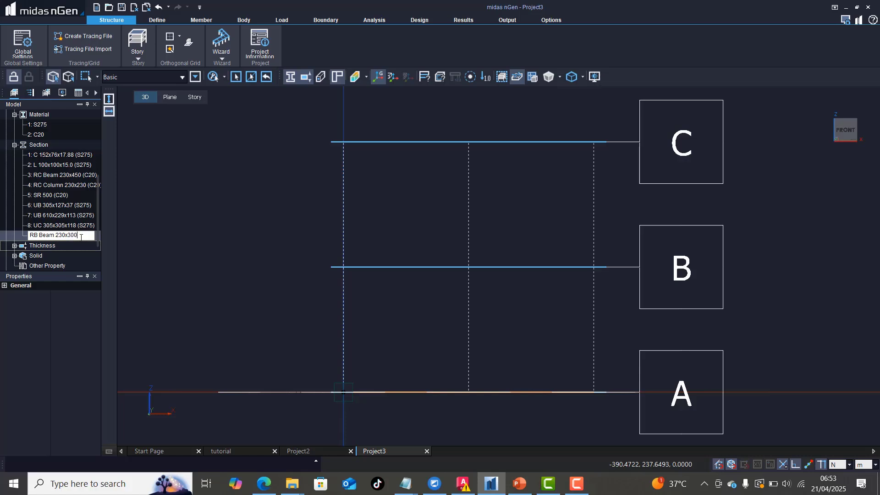
key("Return")
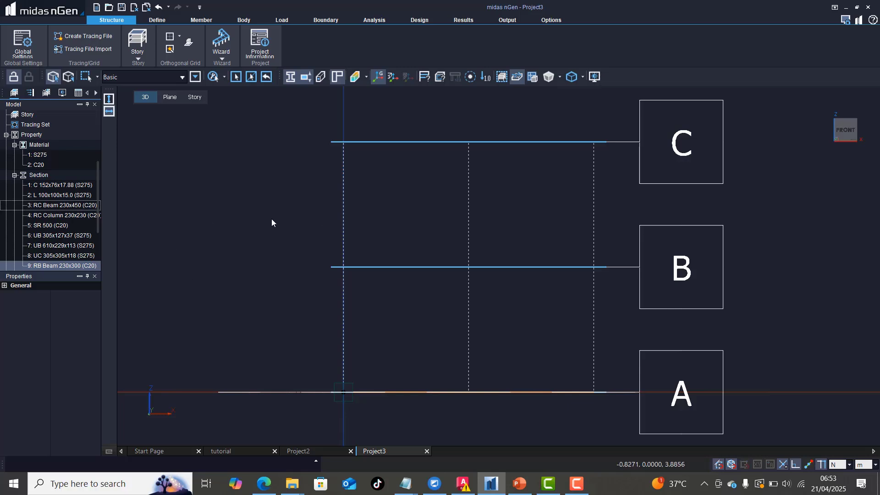
Create superstructure beams from the grid lines on level C with the section RB Beam 230x300 (C20)
scroll(298, 217, "down", 1)
scroll(596, 190, "up", 1)
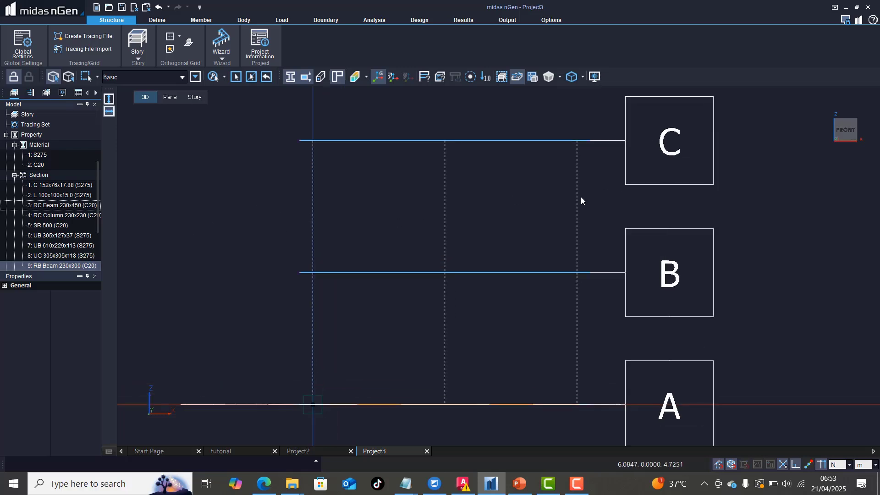
left_click(188, 46)
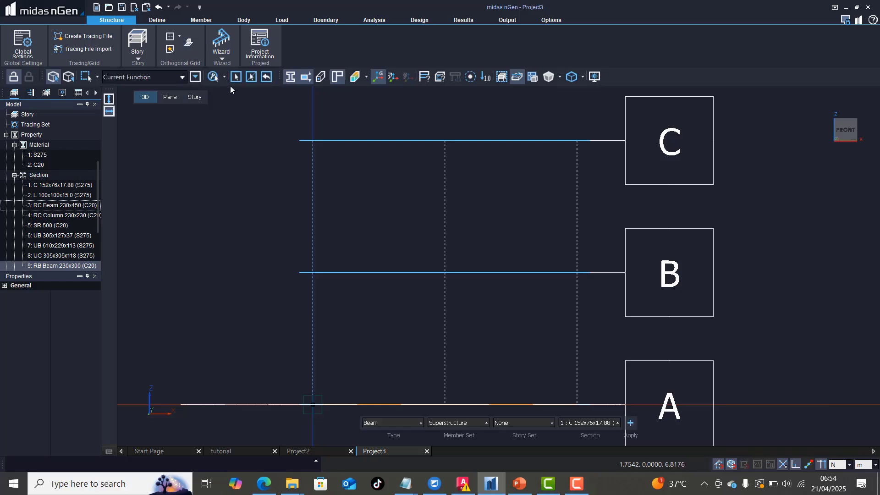
left_click(420, 426)
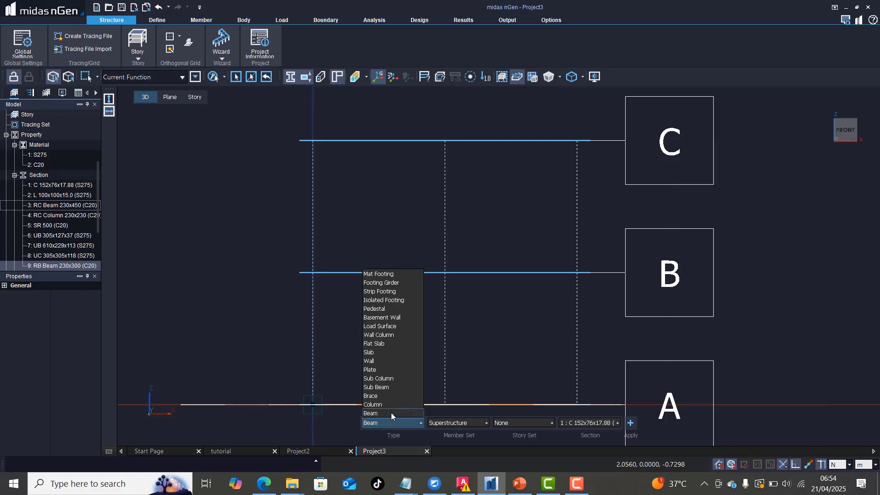
left_click(469, 389)
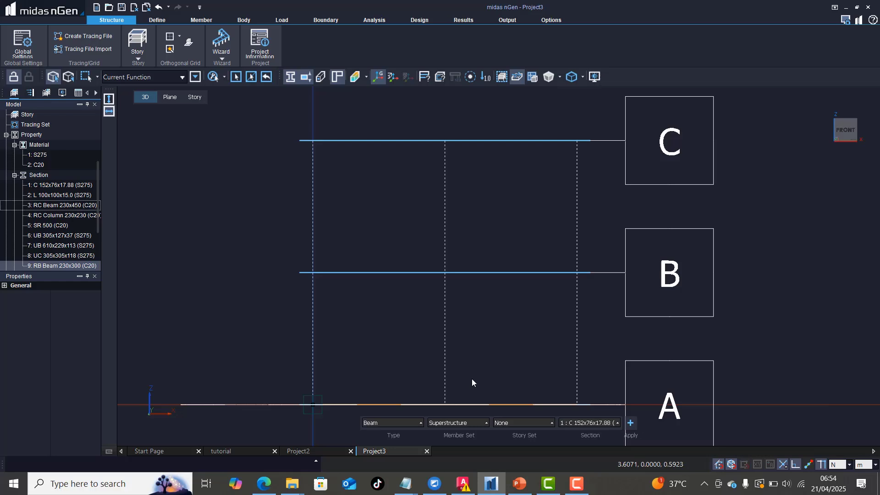
left_click(413, 423)
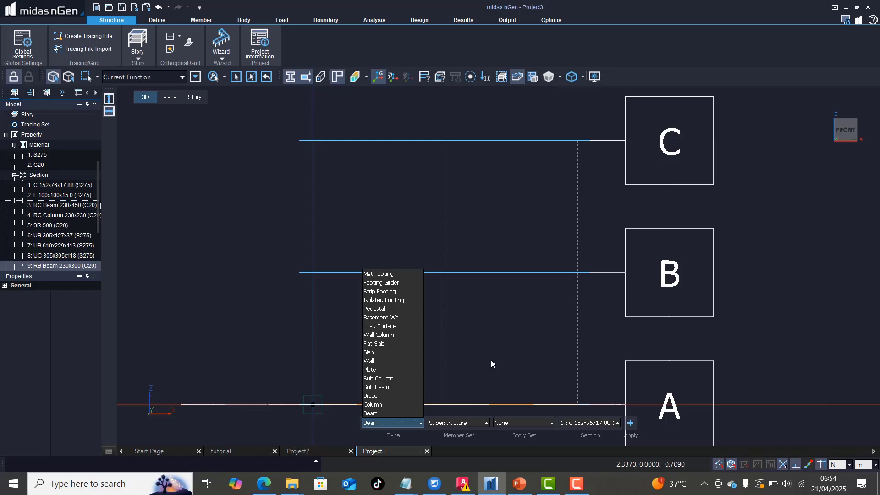
left_click(334, 154)
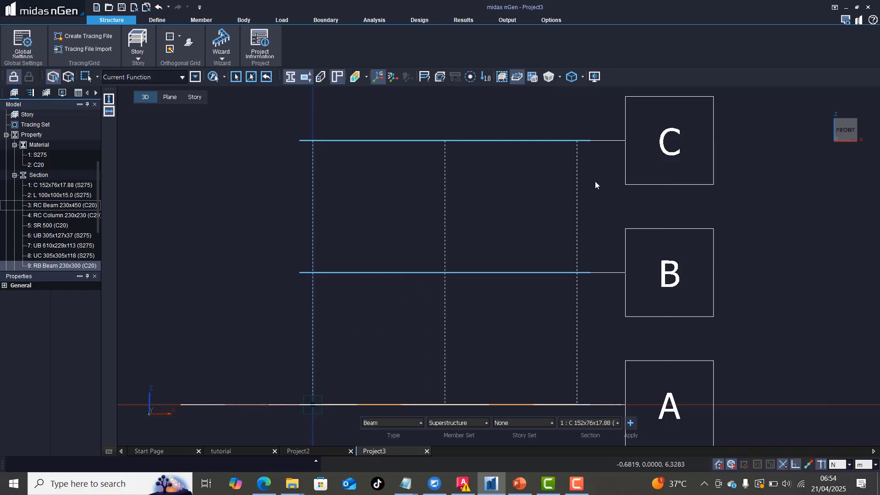
left_click_drag(282, 126, 599, 179)
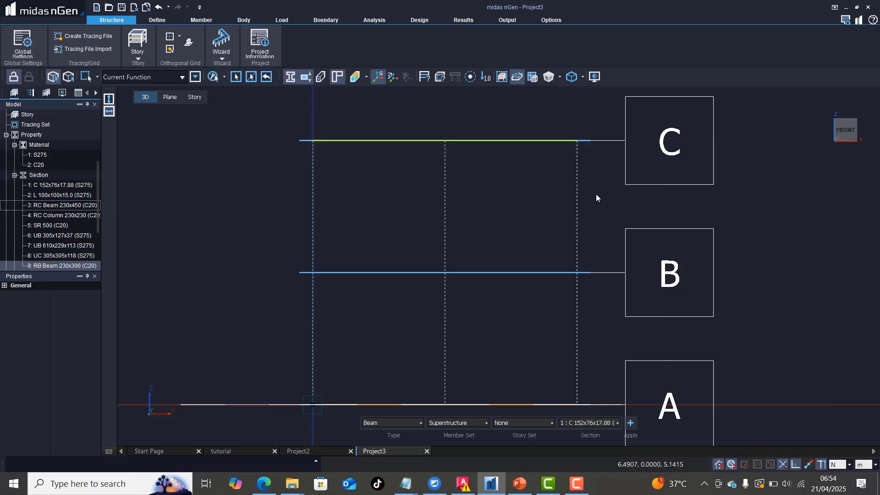
left_click(616, 423)
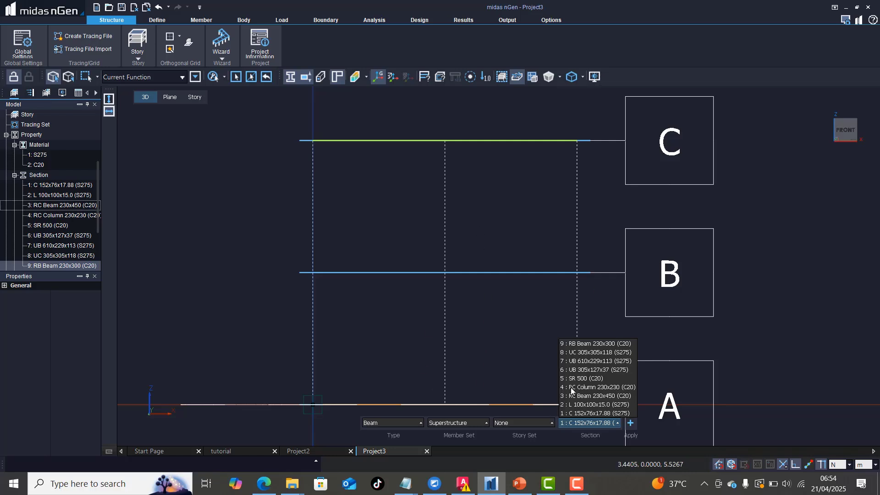
left_click(612, 343)
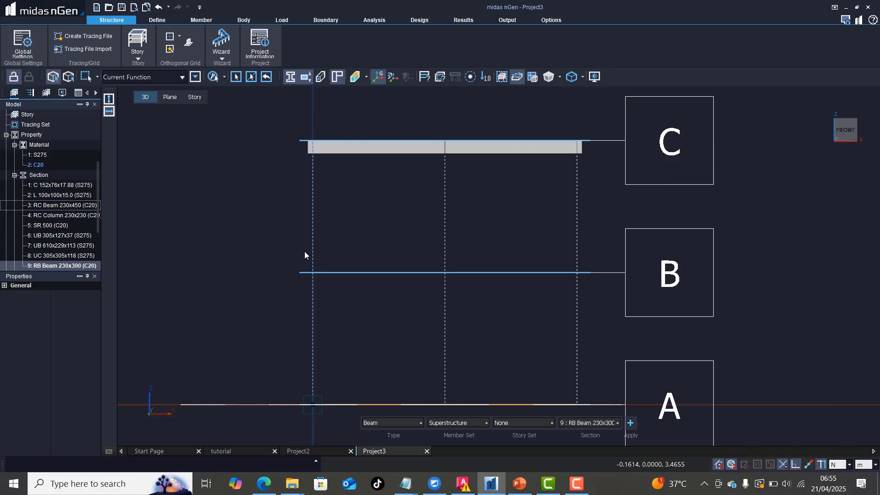
Create superstructure beams from the grid lines on level B with the section RC Beam 230x450 (C20)
left_click(597, 293)
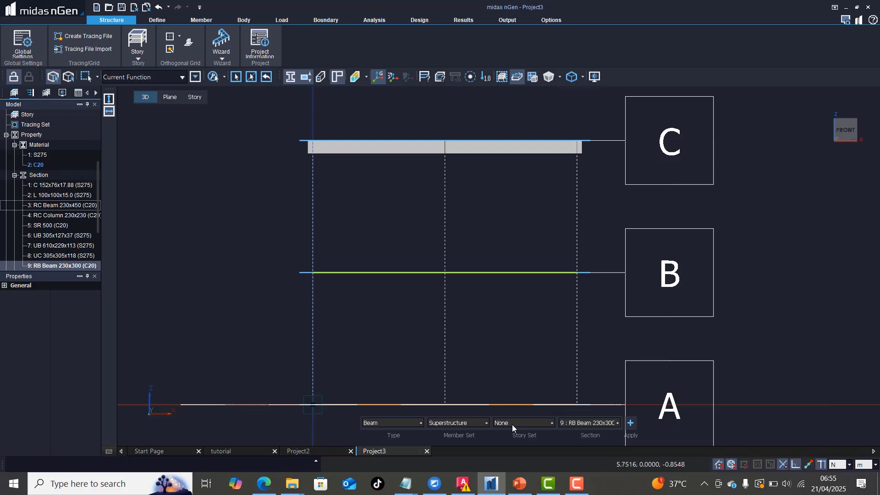
left_click(616, 423)
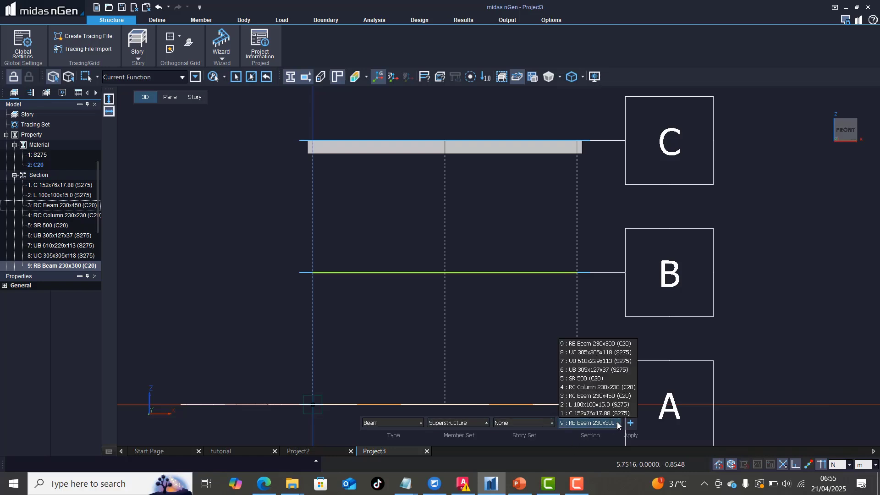
left_click(607, 397)
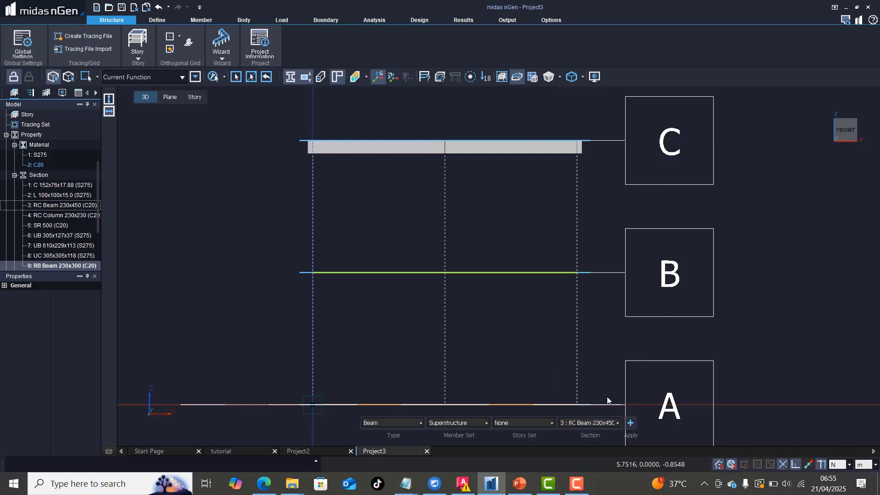
left_click(631, 424)
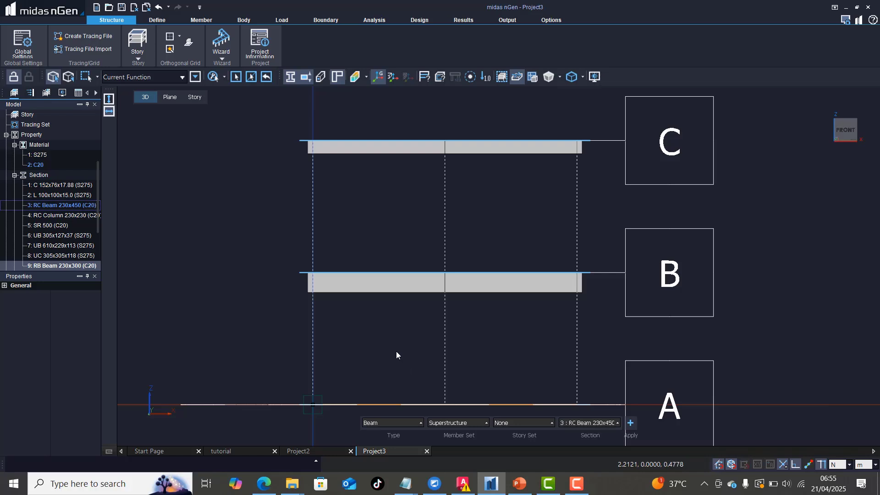
Create superstructure columns from all the vertical grid lines between levels A and C with the section RC Column 230x230 (C20)
left_click(419, 423)
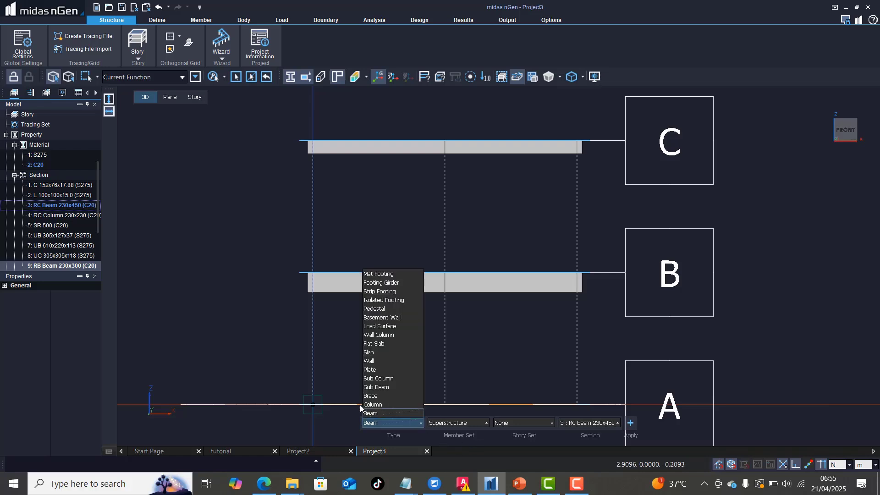
left_click(373, 401)
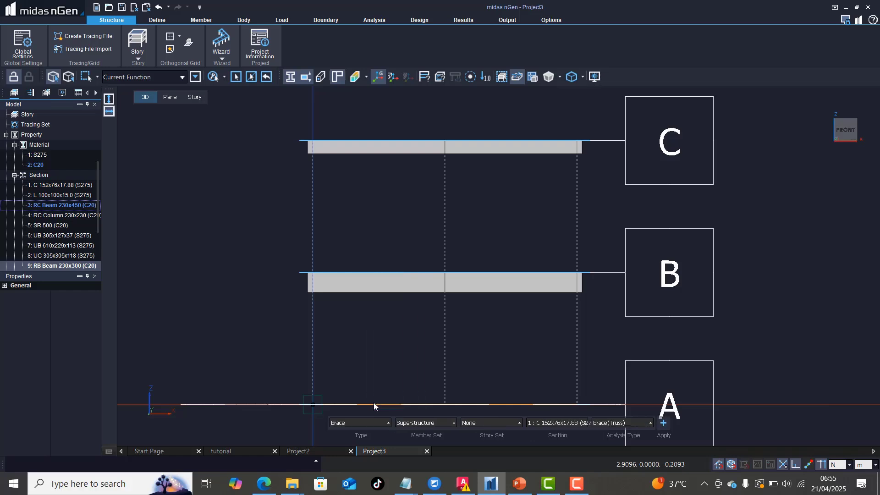
left_click(385, 424)
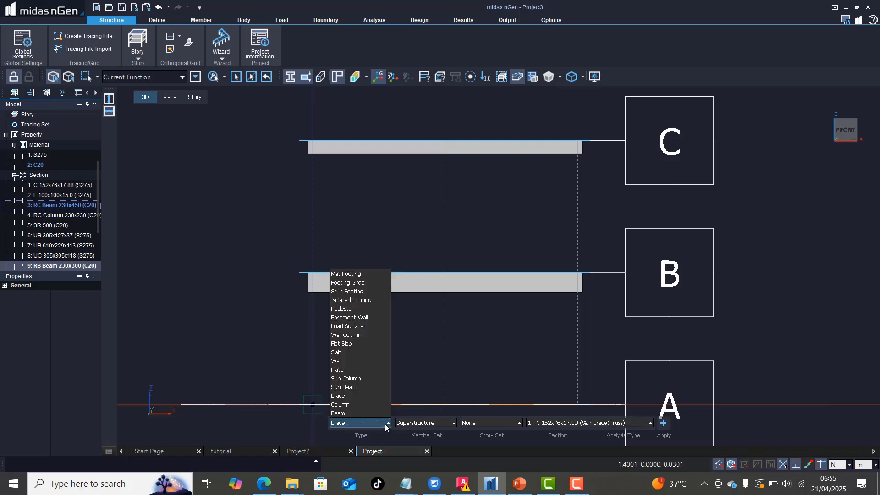
left_click(345, 405)
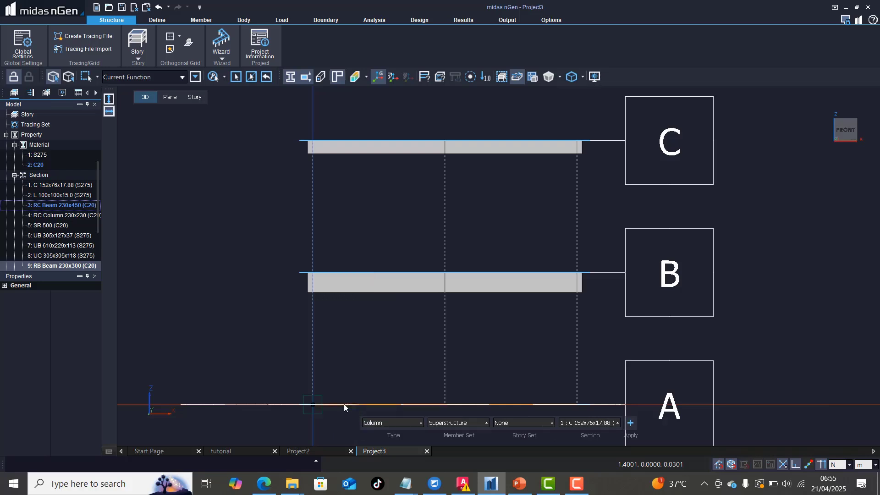
left_click_drag(242, 109, 590, 409)
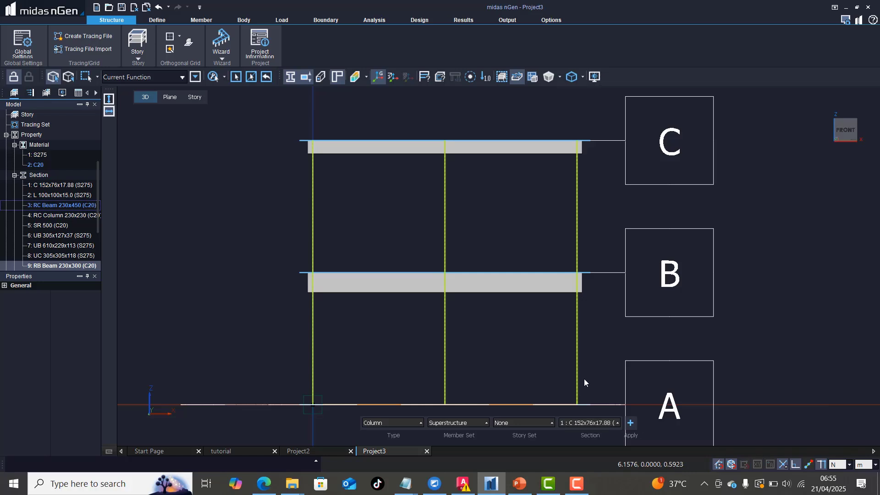
left_click(616, 424)
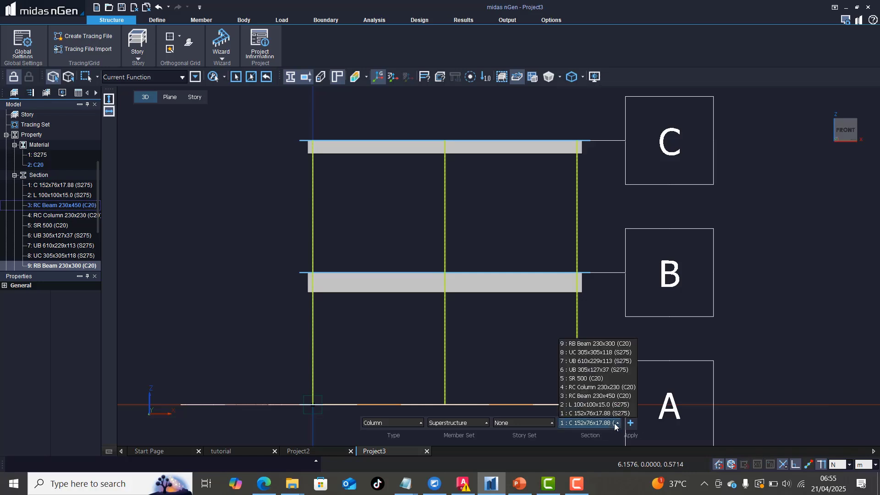
left_click(607, 387)
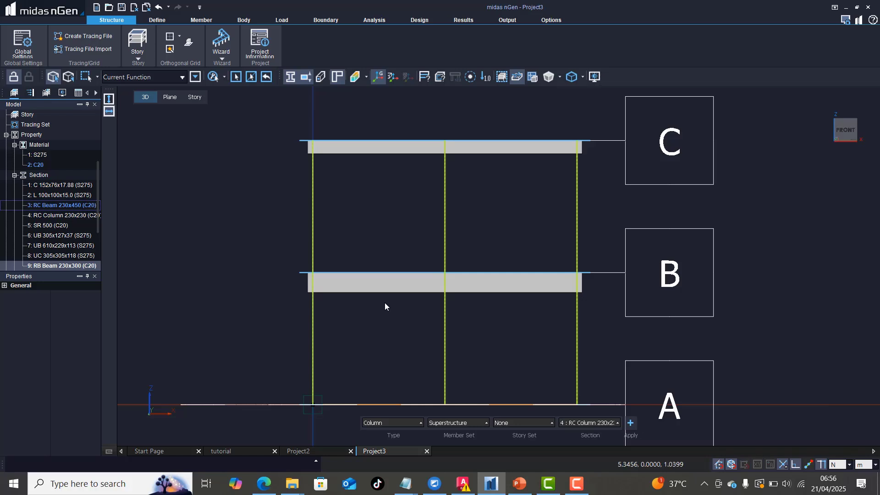
left_click(632, 422)
Examine the beams and columns of the frame from isometric and back views
mouse_move(834, 125)
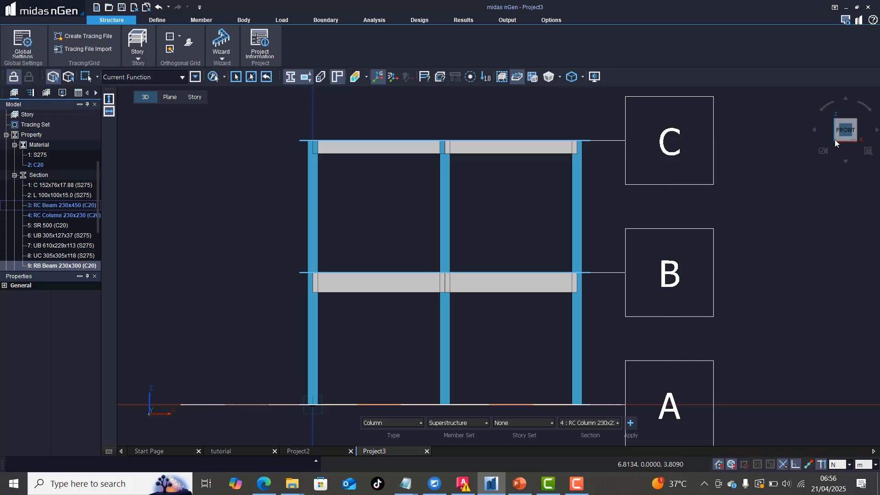
left_click(835, 118)
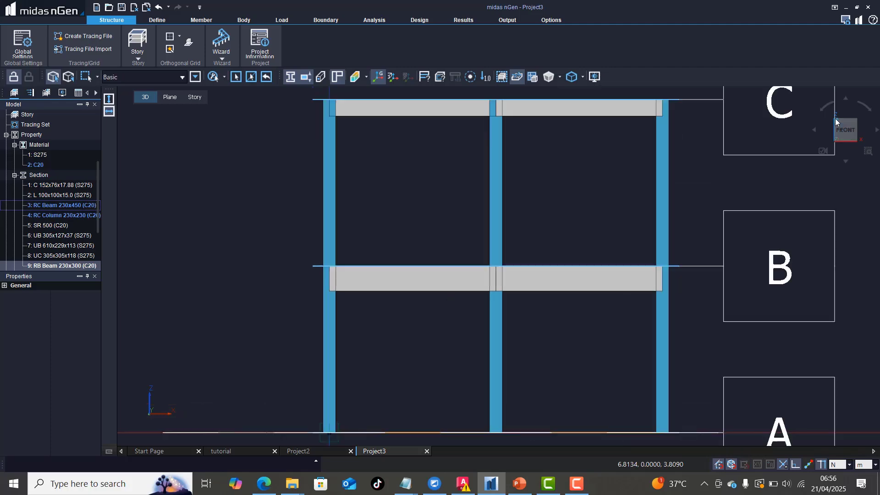
left_click(835, 120)
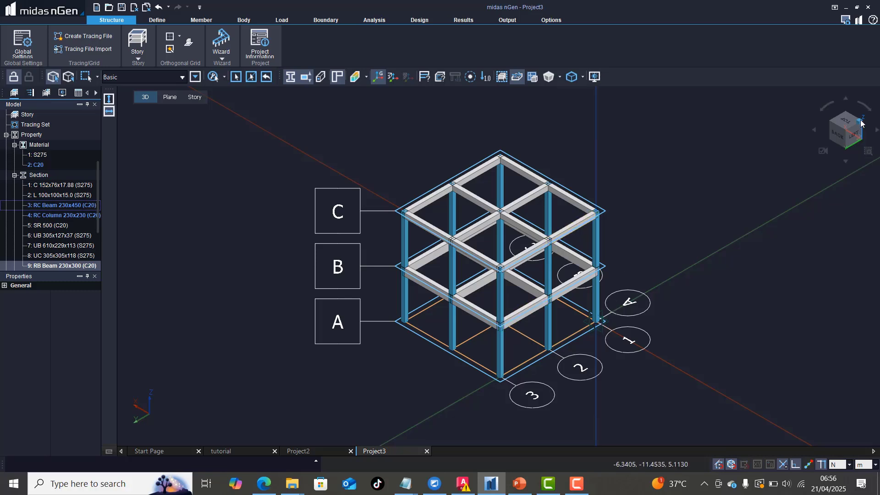
scroll(608, 258, "up", 3)
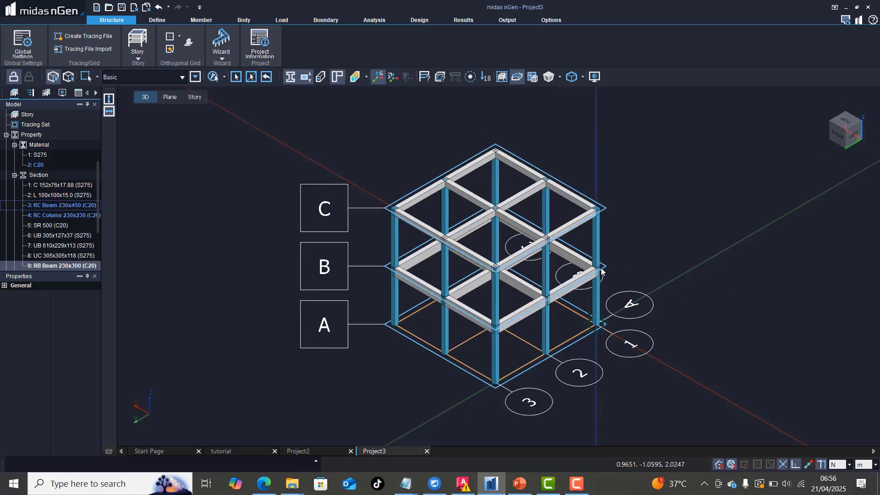
scroll(616, 247, "up", 2)
scroll(351, 259, "down", 3)
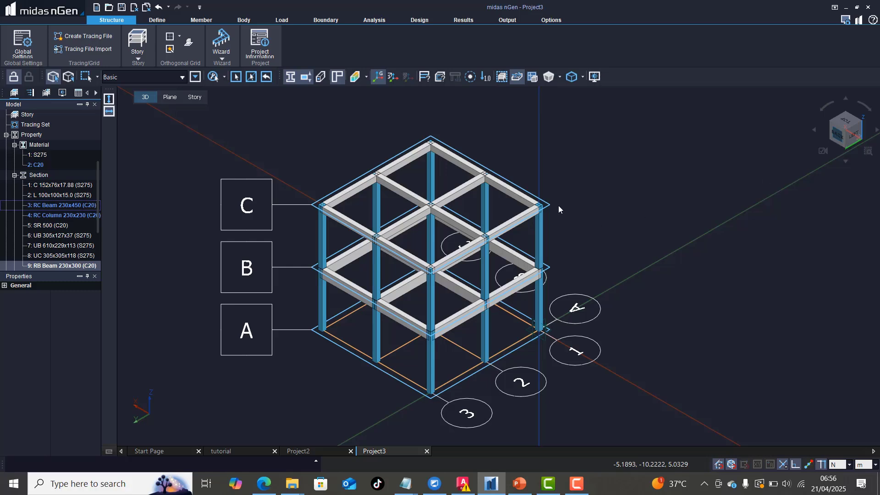
left_click(841, 136)
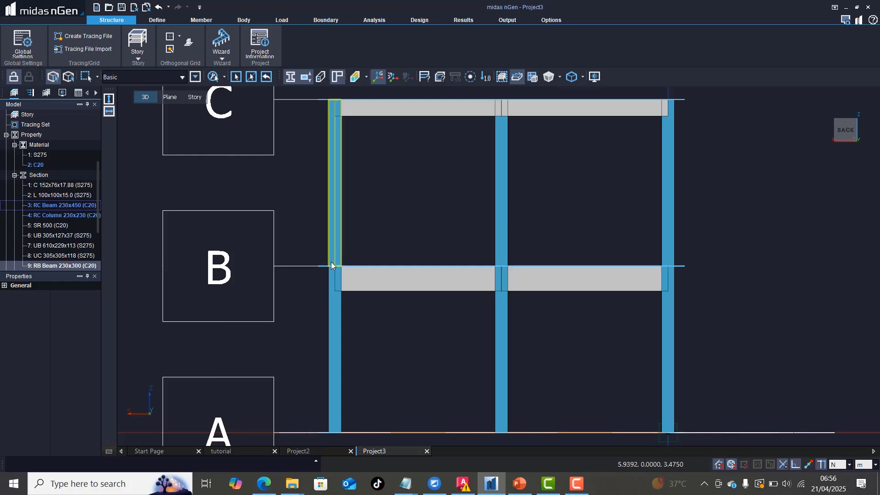
scroll(355, 250, "down", 3)
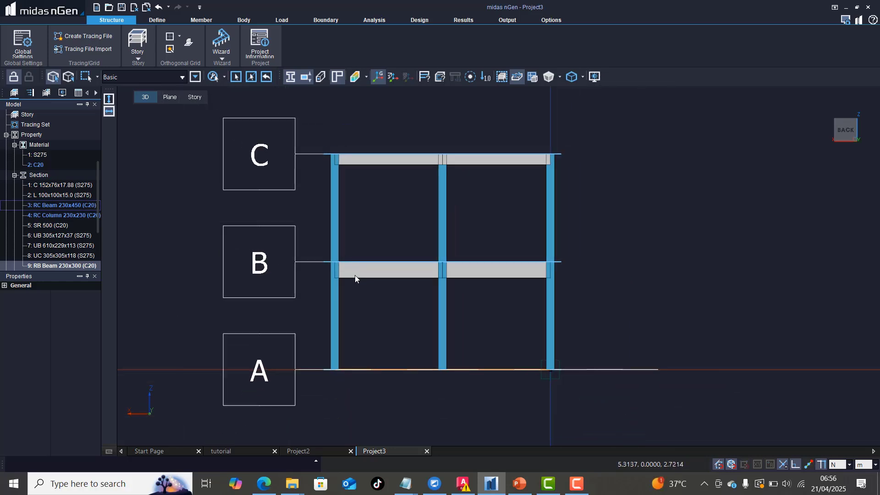
Create superstructure slabs in all grid bays on level B with thickness T150 (C20) and analysis type Slab(Membrane)
left_click(188, 43)
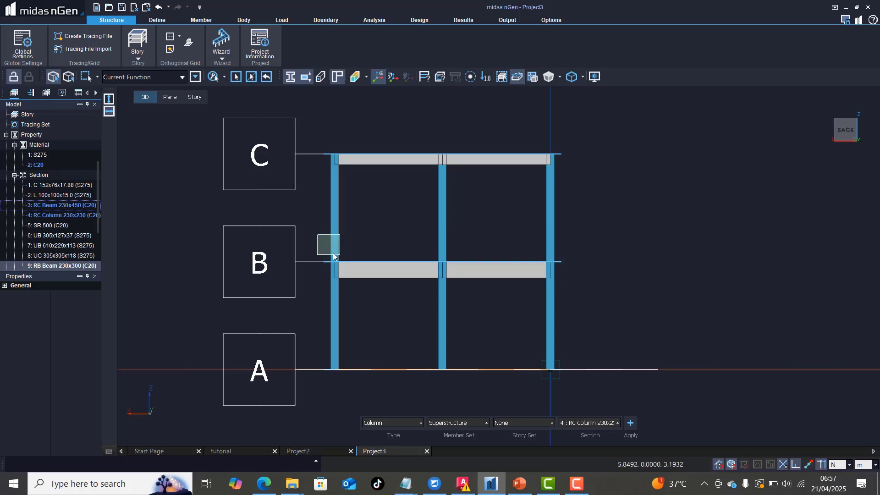
left_click(416, 423)
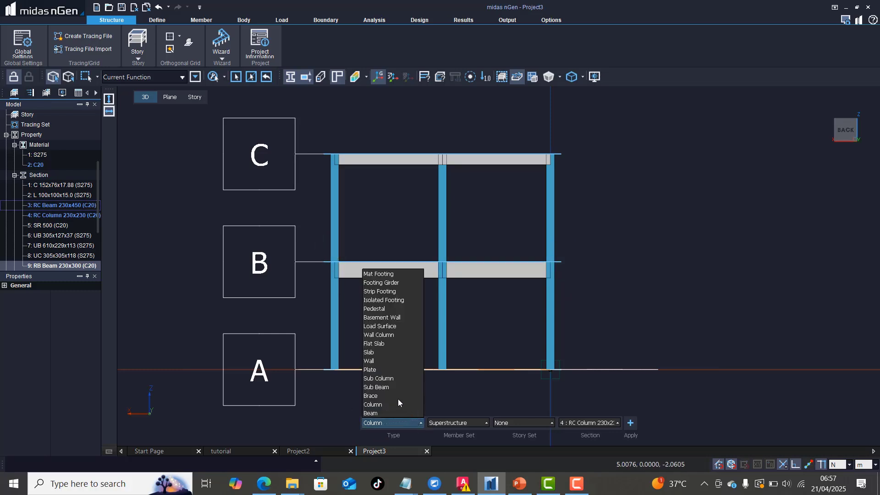
left_click(374, 351)
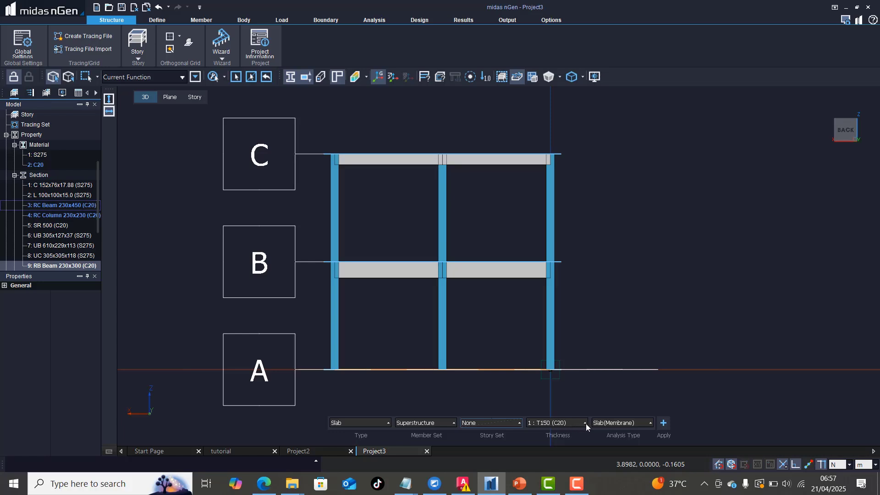
left_click(640, 422)
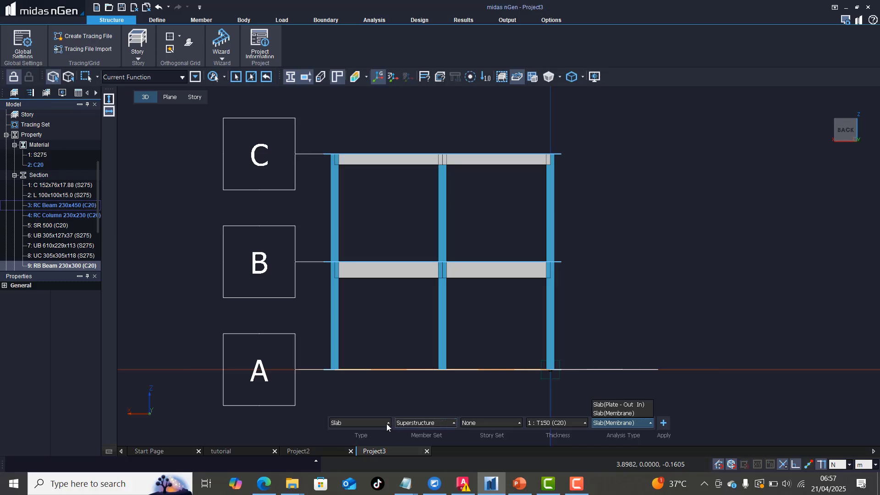
left_click(581, 423)
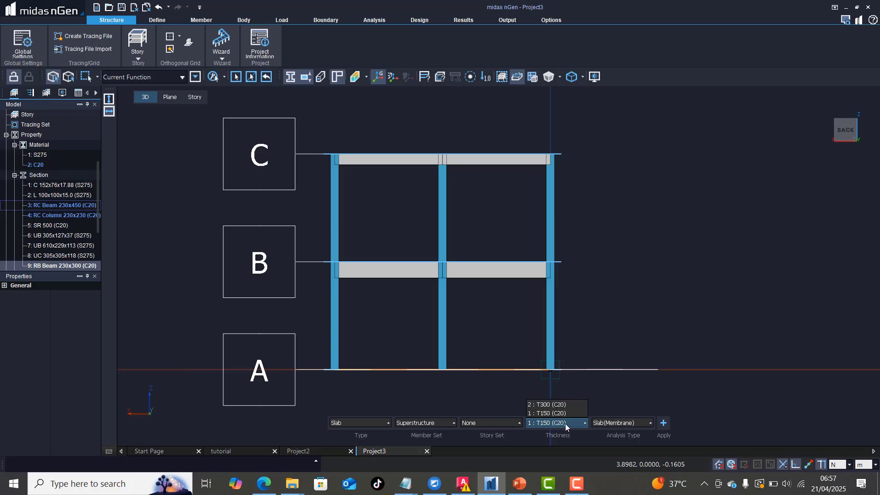
left_click(592, 396)
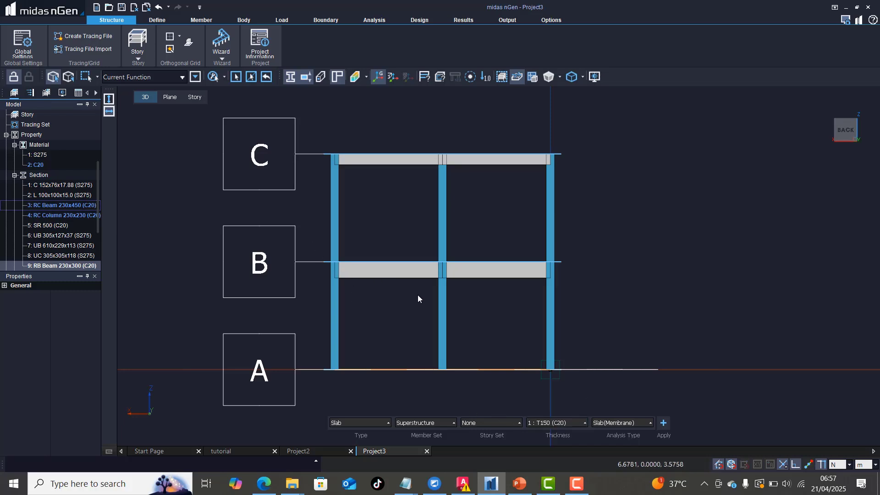
left_click_drag(310, 242, 590, 291)
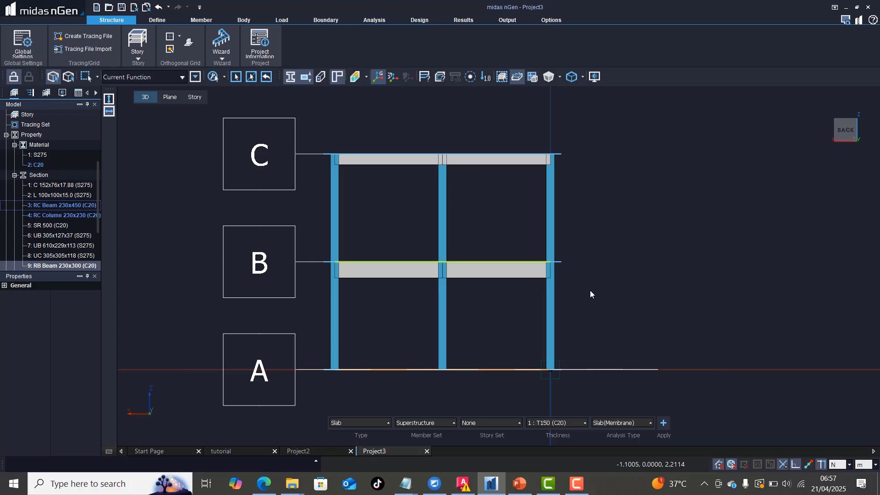
mouse_move(839, 117)
left_click(833, 120)
mouse_move(846, 131)
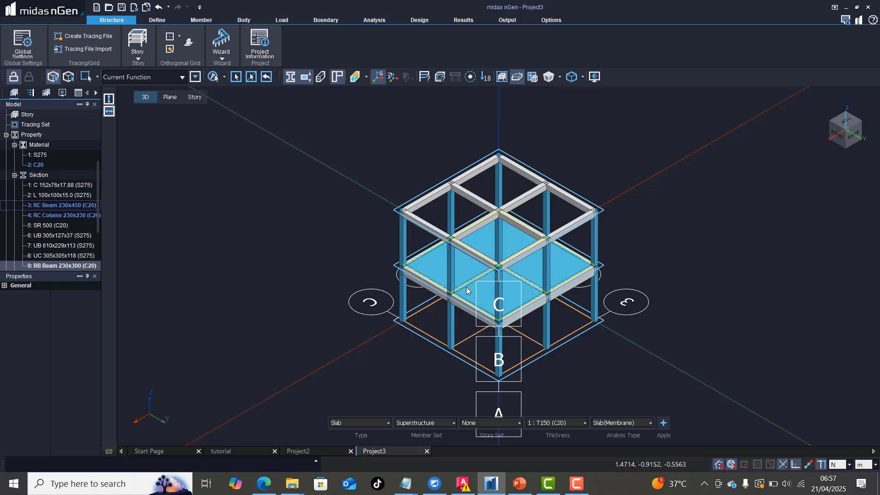
left_click(663, 423)
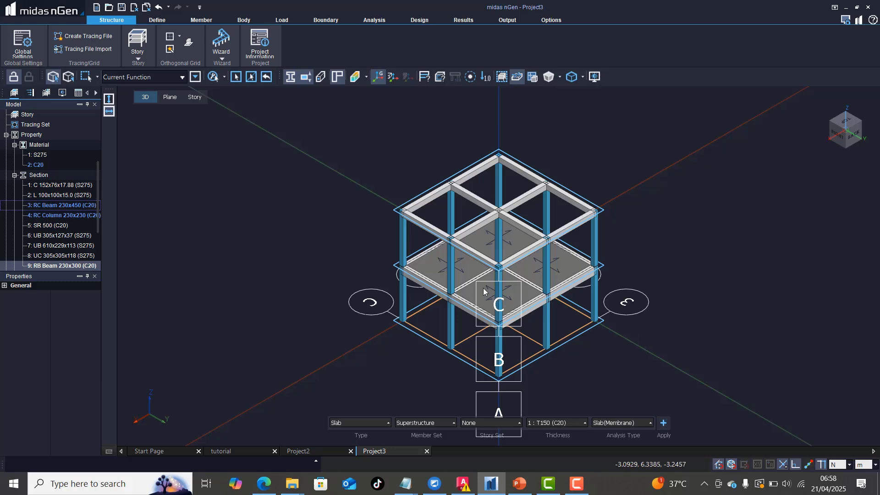
scroll(480, 268, "up", 1)
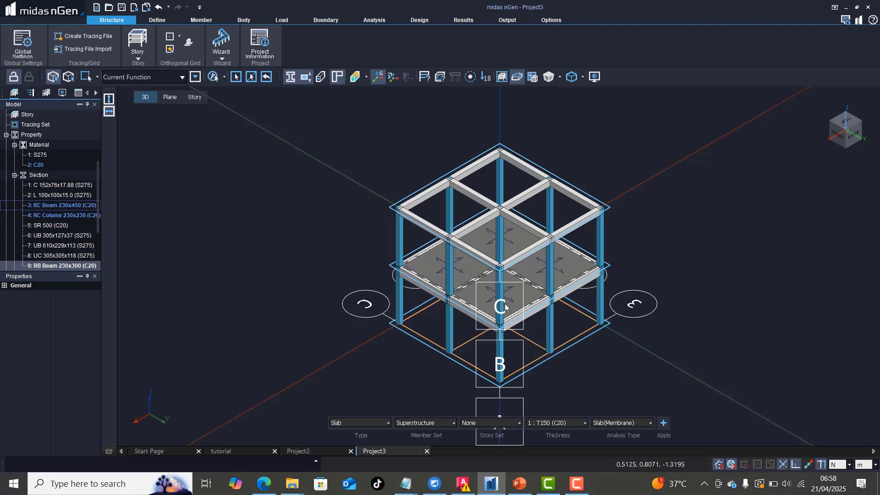
scroll(504, 306, "up", 3)
scroll(512, 304, "up", 2)
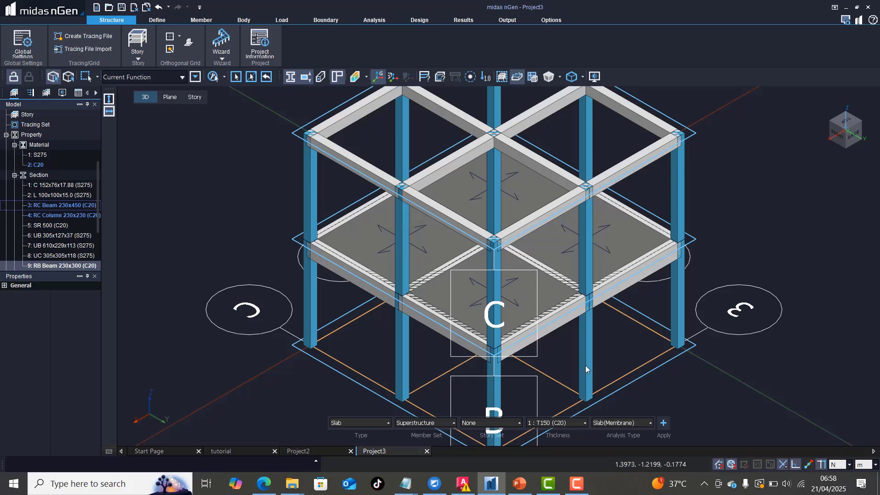
scroll(562, 296, "down", 2)
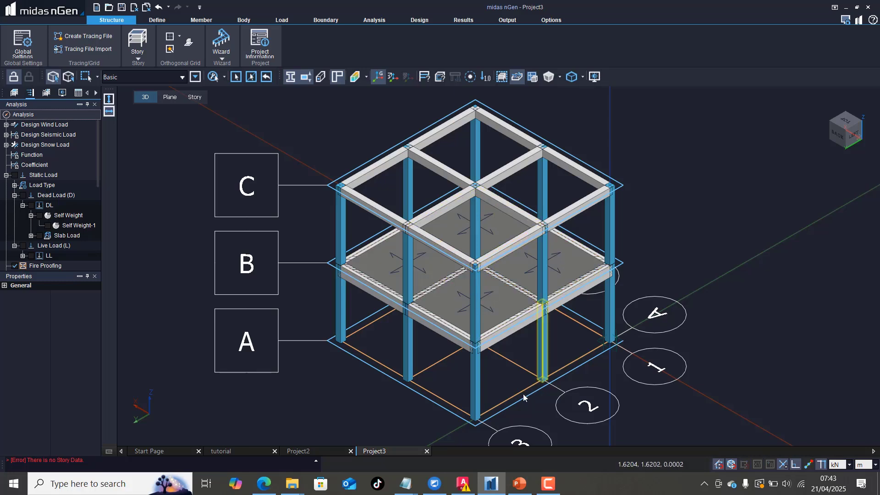
Create a story set named T1 with base set None in the story data
left_click(138, 58)
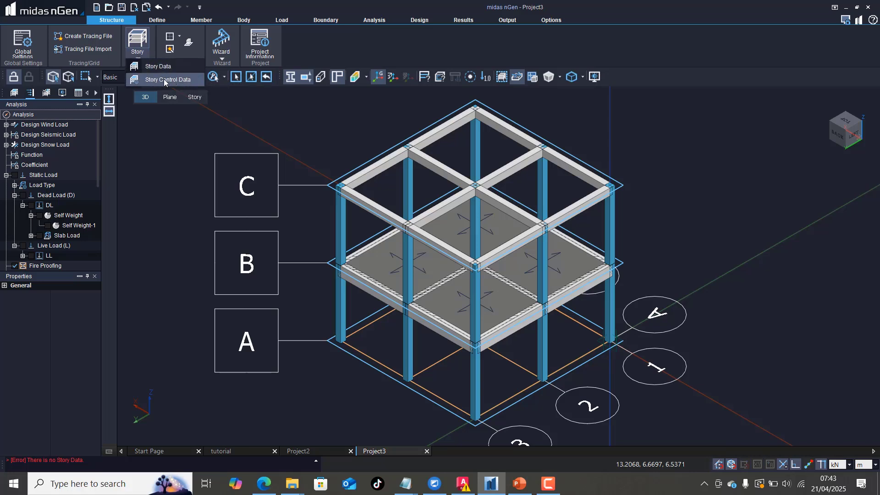
left_click(169, 67)
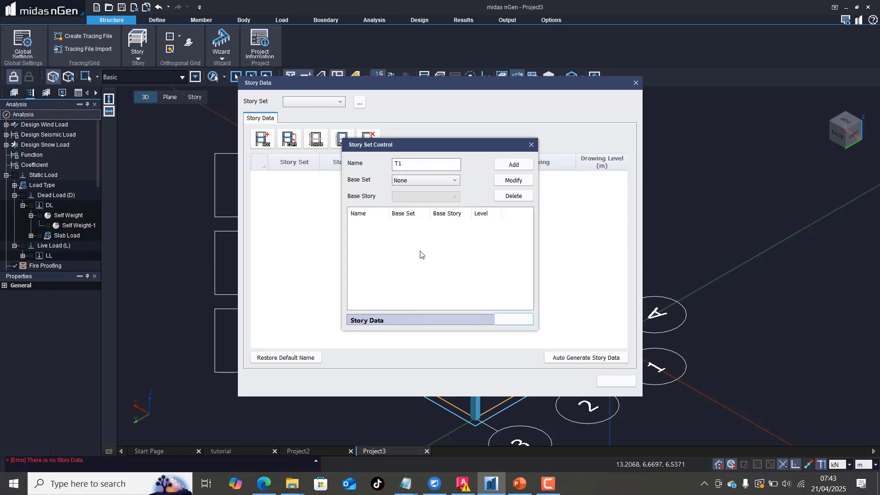
left_click(447, 181)
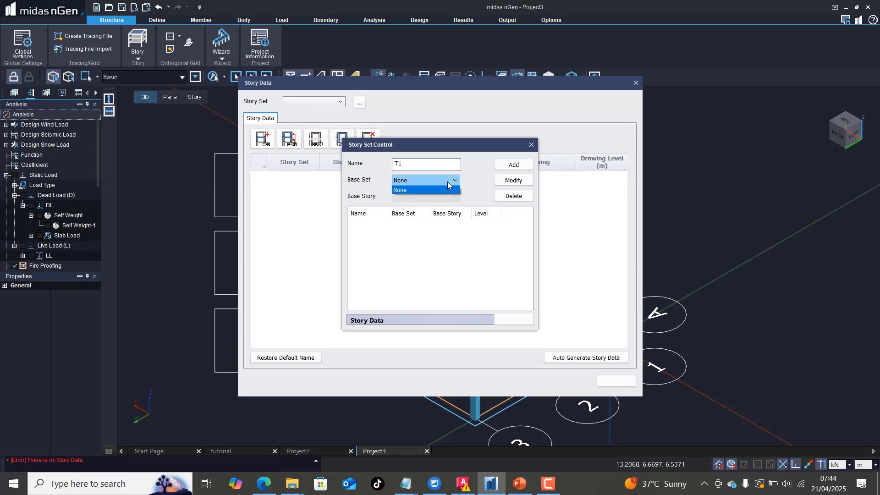
left_click(448, 190)
left_click(514, 164)
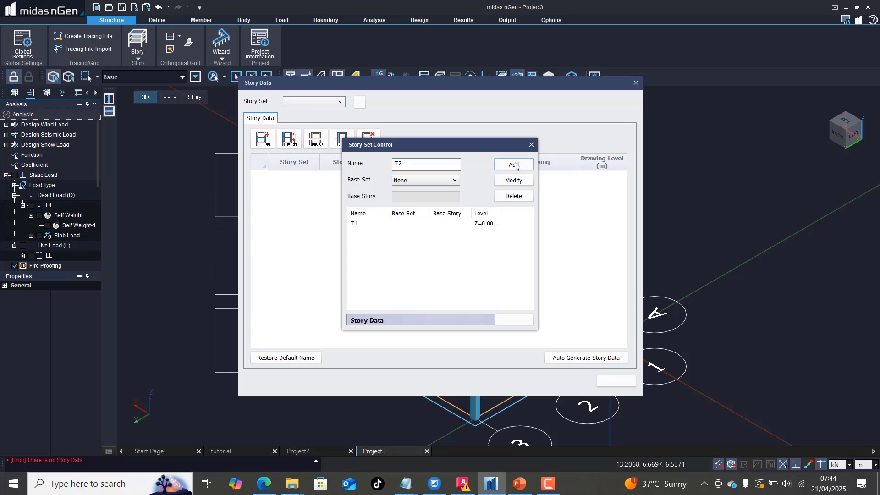
left_click(442, 224)
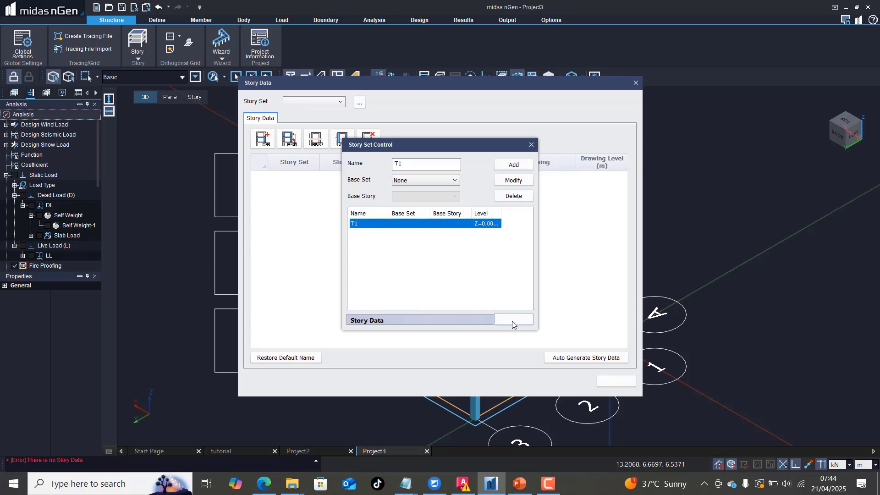
left_click(441, 253)
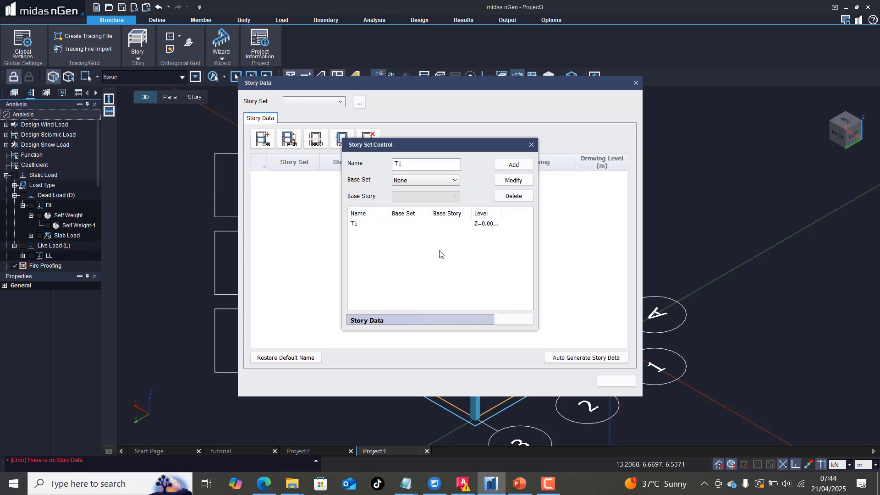
left_click(513, 320)
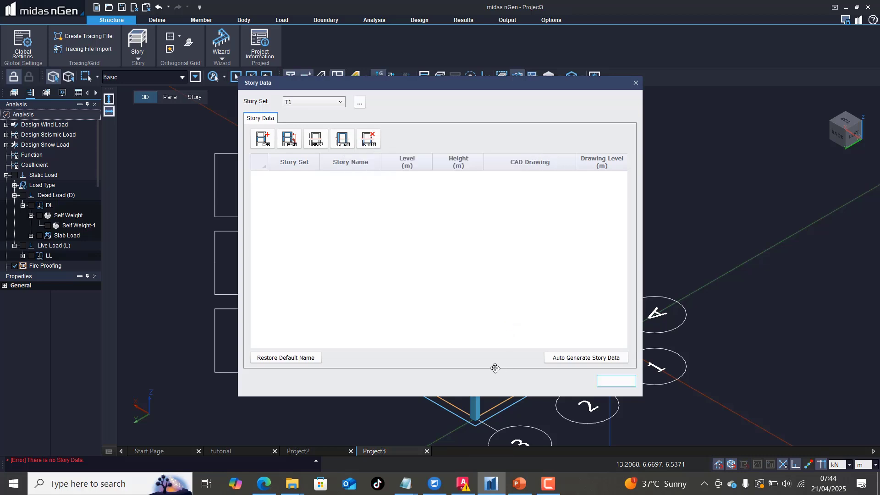
Auto-generate the story data for set T1 from all beams, columns and slabs of the frame
left_click(567, 358)
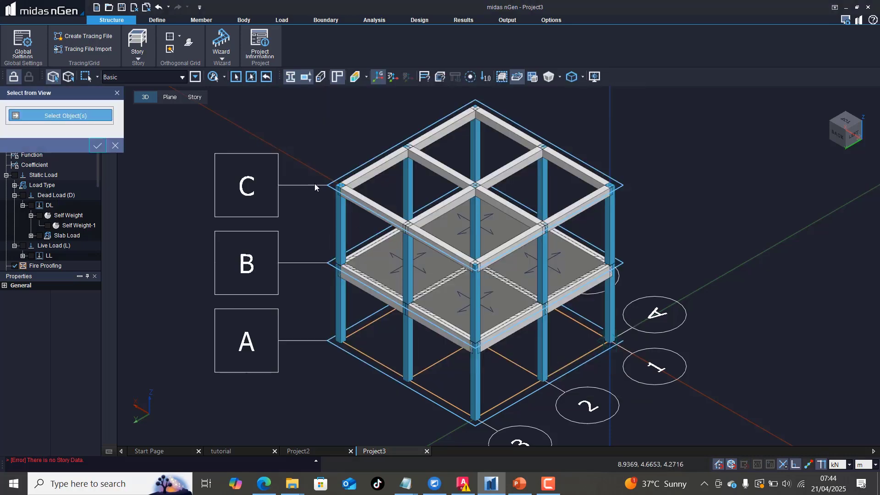
scroll(313, 185, "down", 2)
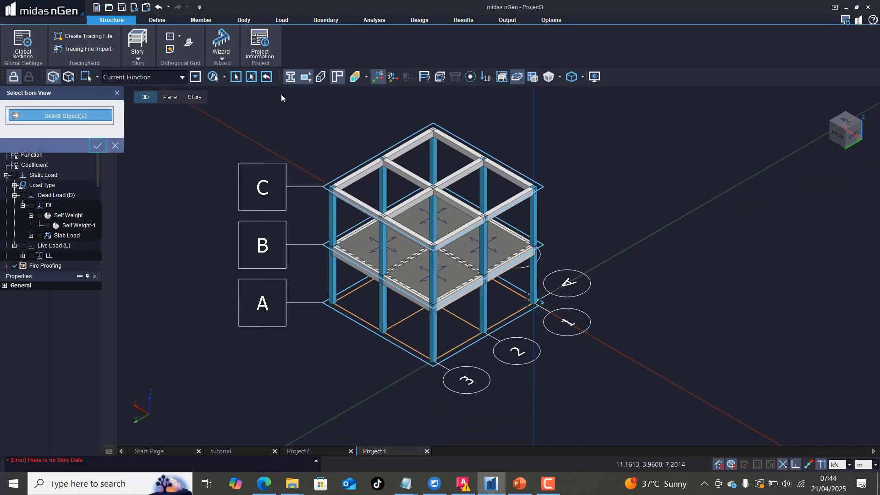
left_click_drag(671, 378, 562, 396)
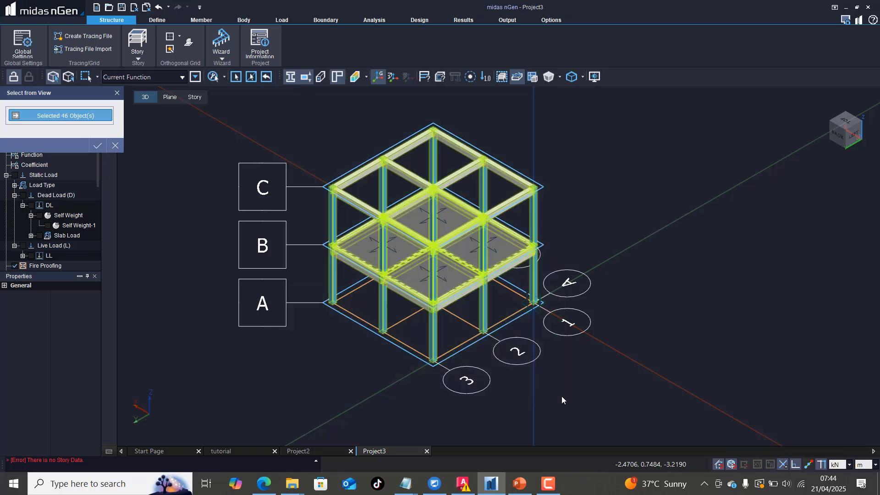
left_click(98, 145)
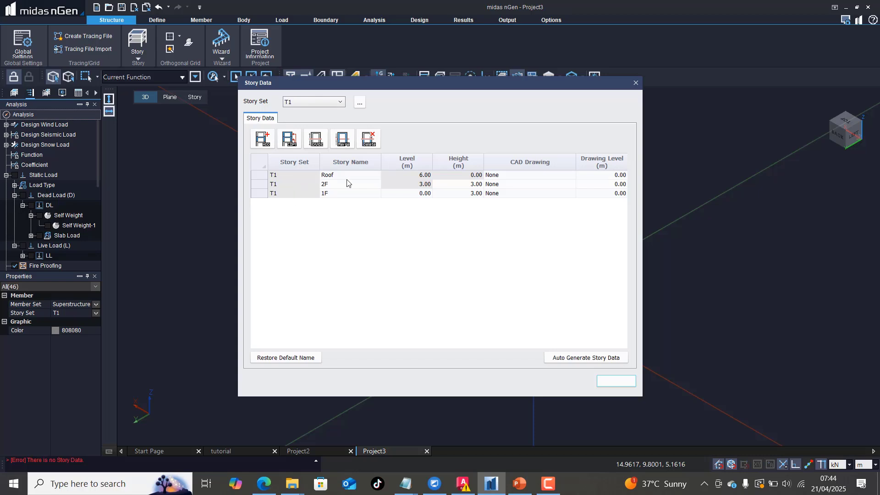
left_click(332, 185)
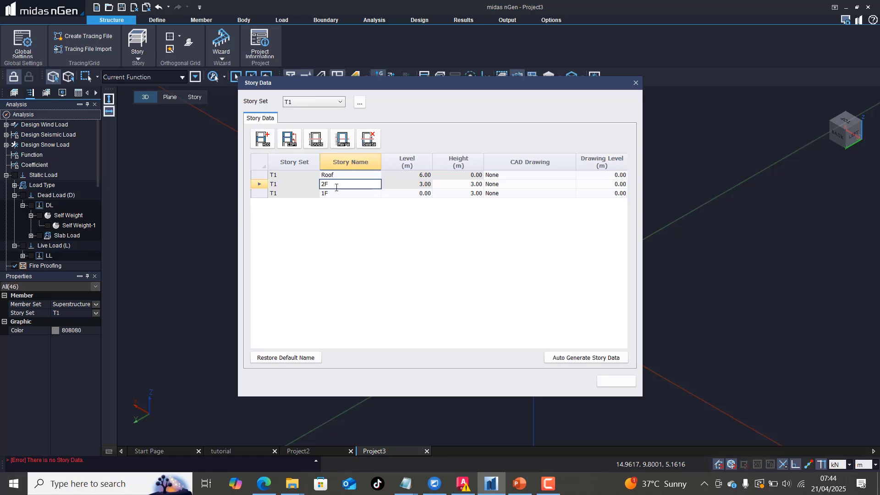
left_click(335, 196)
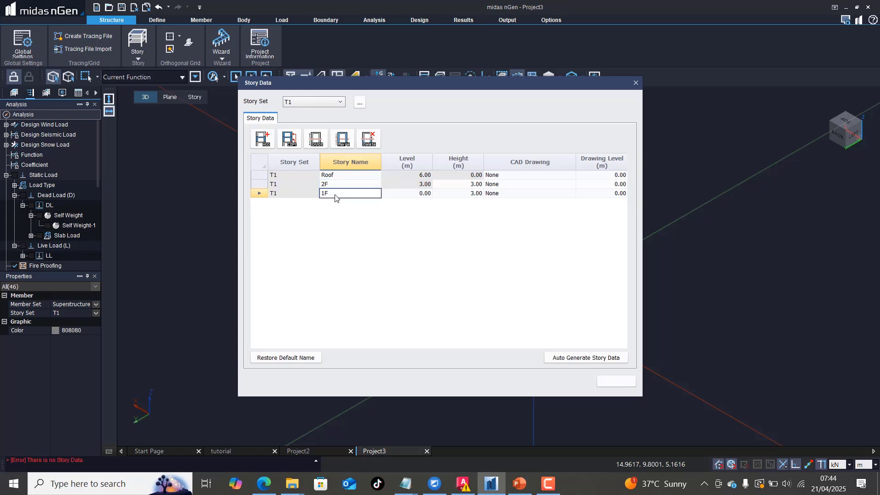
left_click(438, 214)
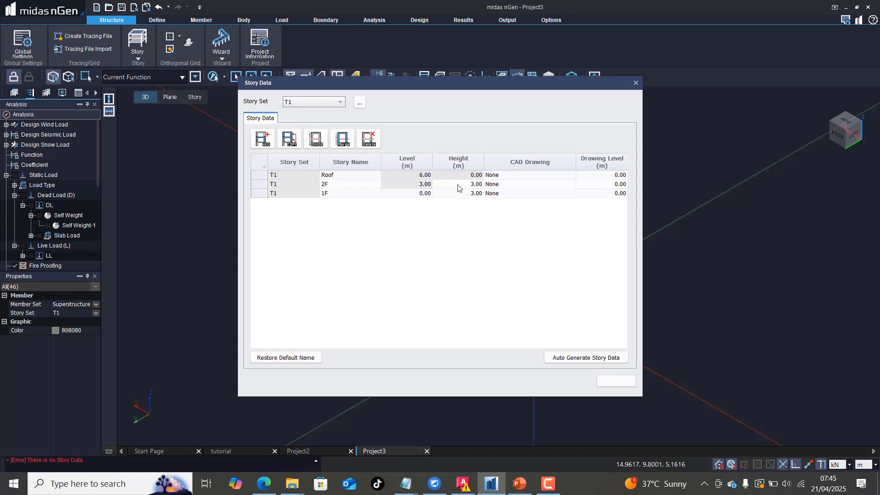
Rename story 2F of set T1 as FIRST FLOOR
left_click(332, 187)
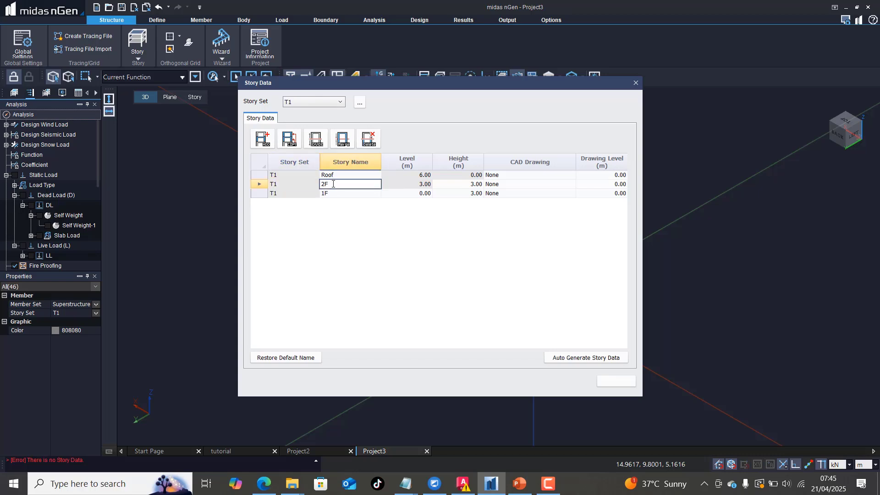
left_click_drag(332, 184, 320, 185)
type("FLOOR")
left_click(338, 196)
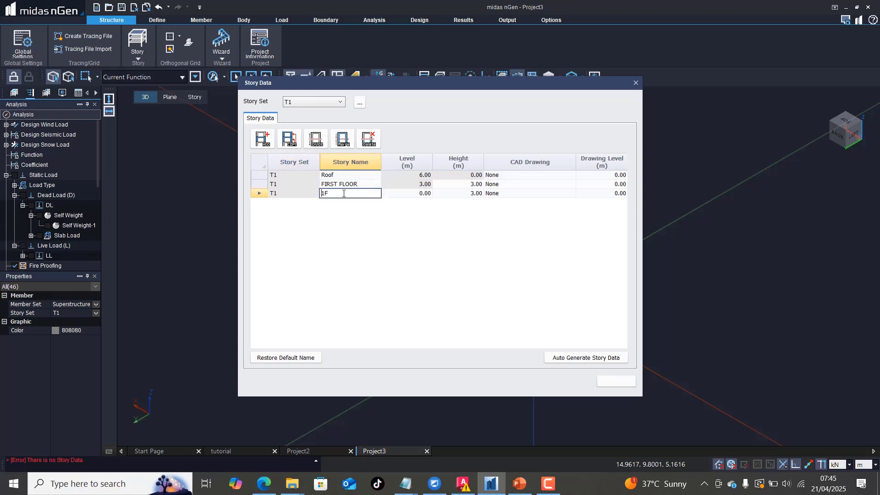
Rename story 1F of set T1 as GROUND FLOOR and close the story data
left_click_drag(325, 194, 319, 194)
type("GROUND FLOOR")
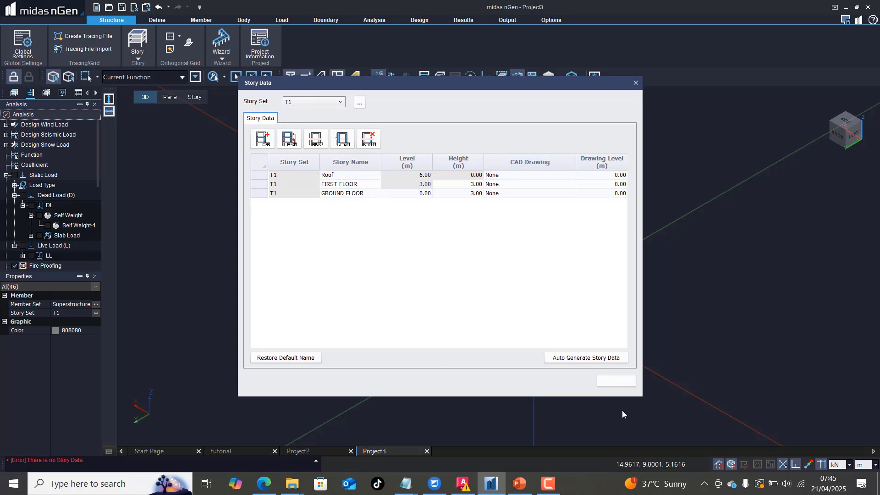
left_click(616, 382)
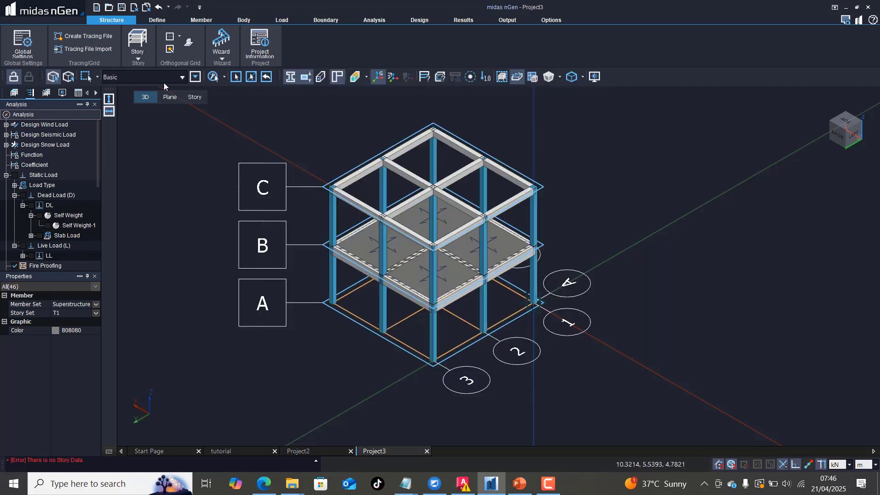
Add three stories to set T1 at insert level Roof (Z=6.00 m), replicating the existing story FIRST FLOOR
left_click(138, 56)
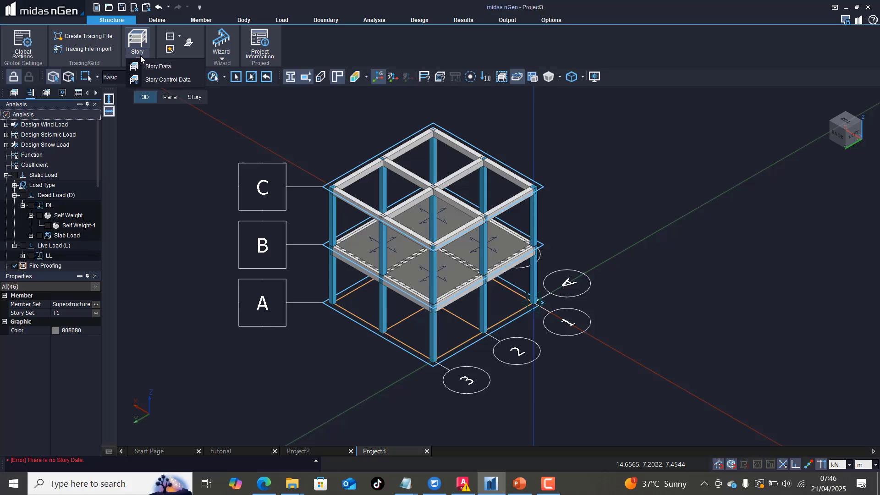
left_click(161, 67)
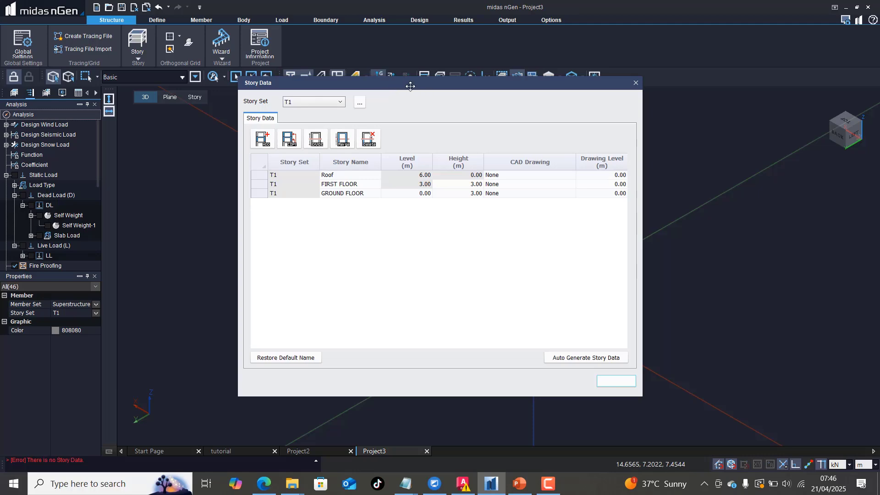
left_click_drag(411, 86, 699, 202)
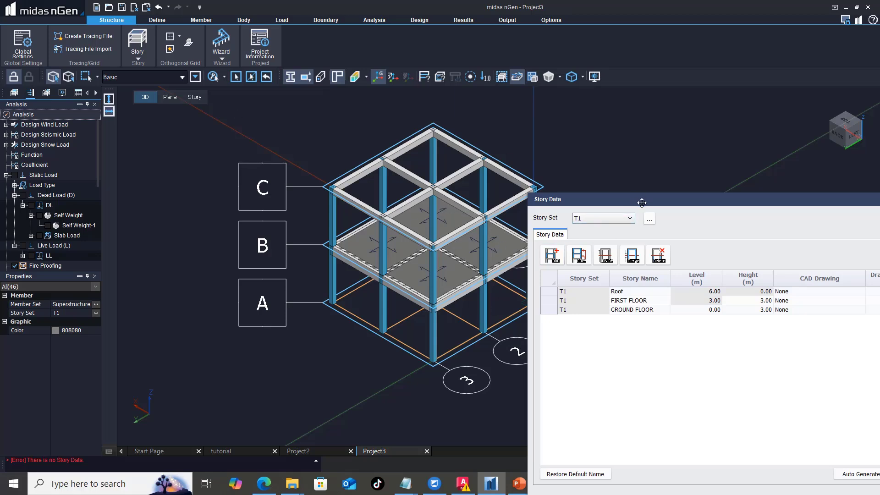
left_click_drag(642, 200, 440, 130)
left_click(350, 186)
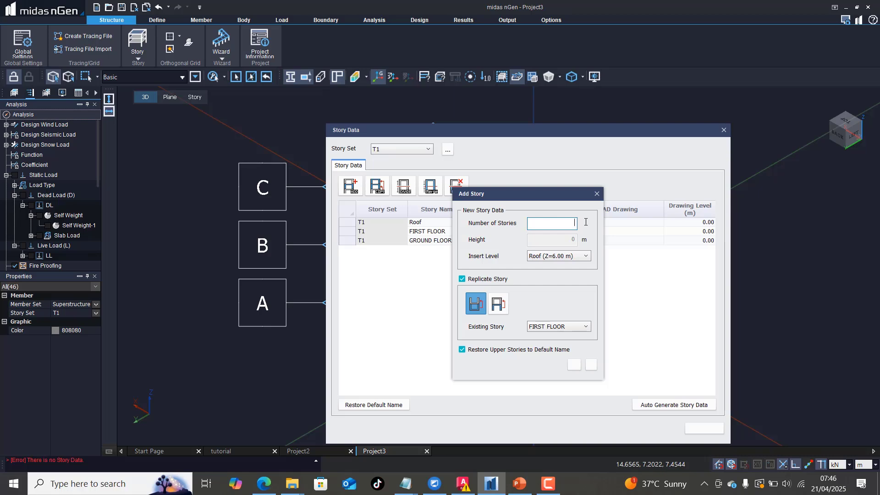
type("3")
left_click(562, 259)
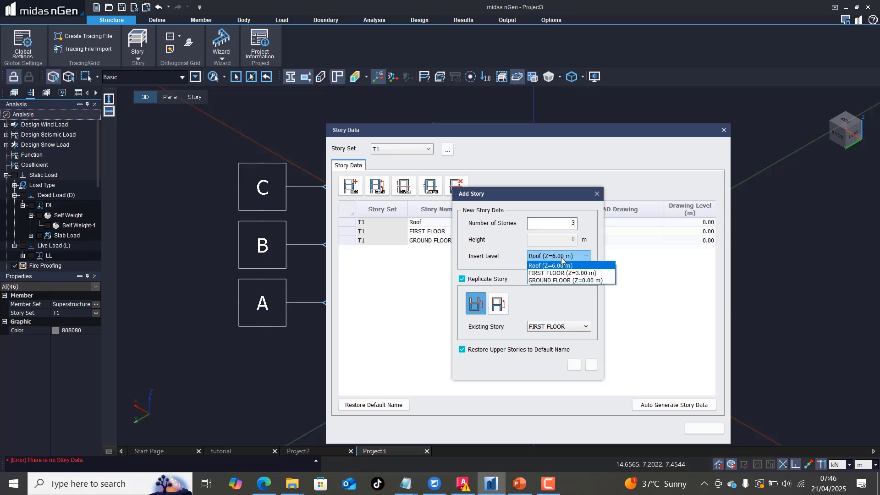
left_click(562, 259)
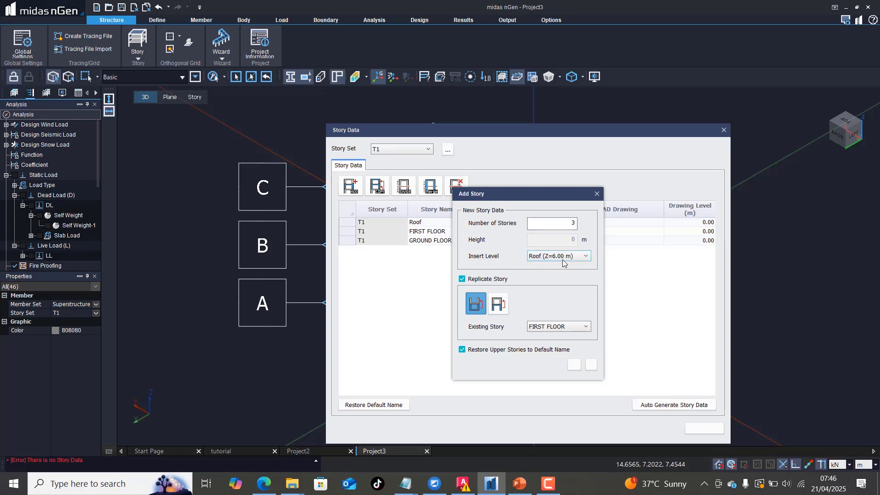
left_click(575, 365)
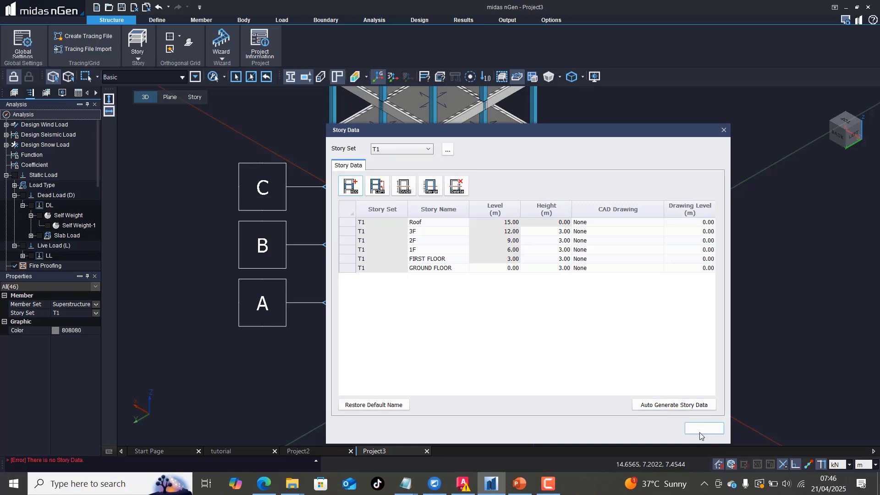
left_click_drag(594, 134, 688, 125)
left_click(787, 423)
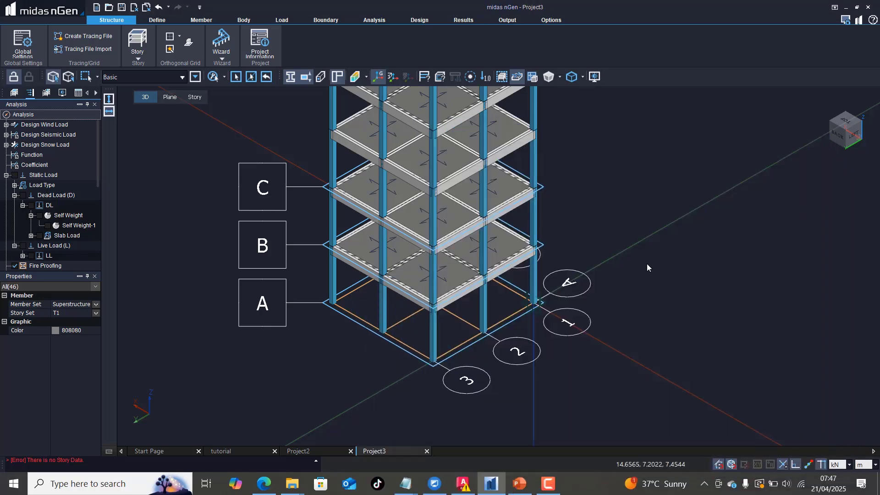
scroll(518, 315, "down", 5)
scroll(540, 155, "up", 4)
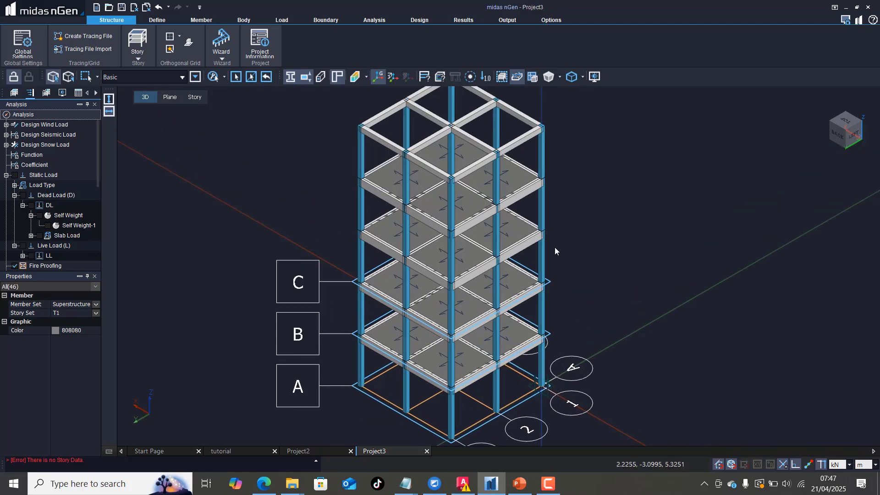
scroll(575, 281, "down", 3)
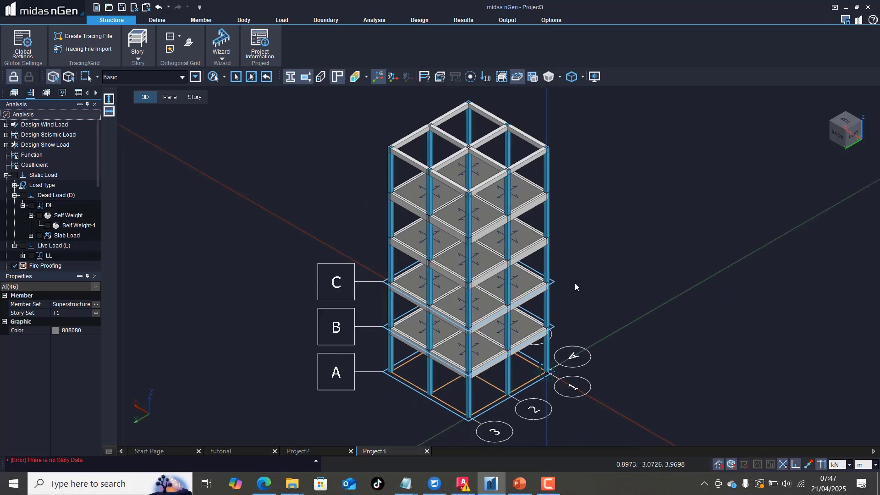
scroll(619, 231, "up", 2)
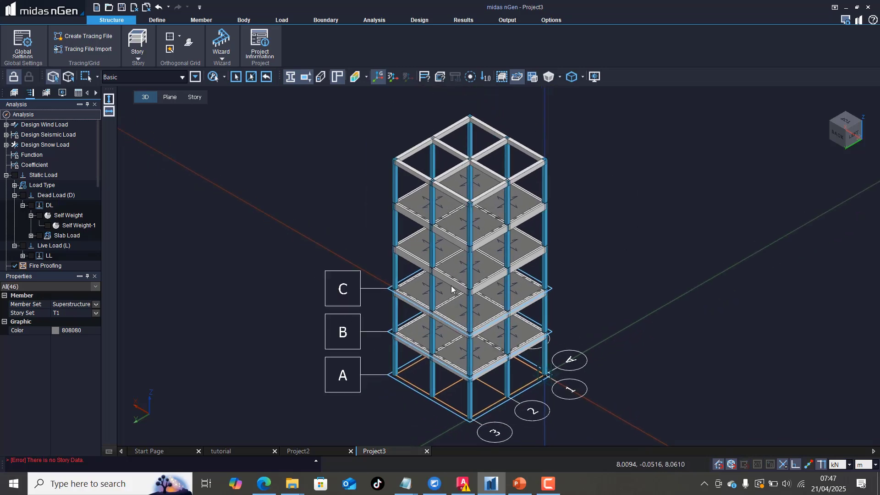
scroll(584, 235, "up", 1)
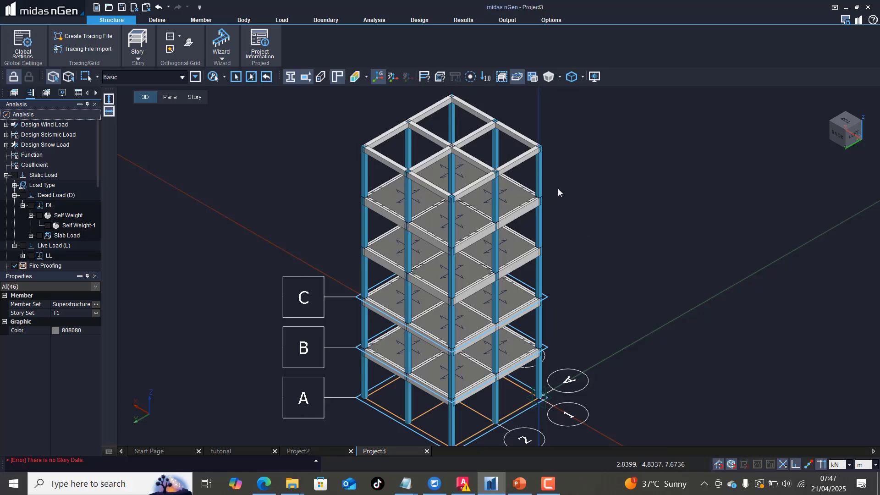
Open the story data of set T1 and review the added stories 1F, 2F and 3F
left_click(138, 59)
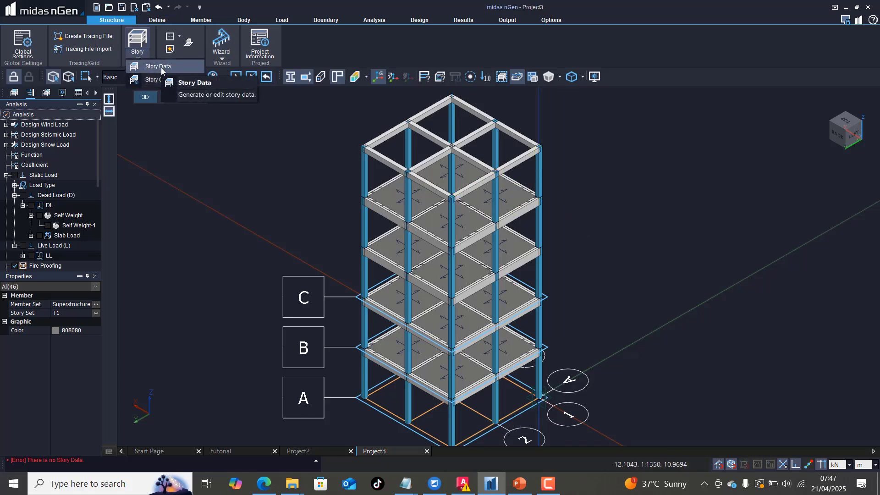
left_click(161, 67)
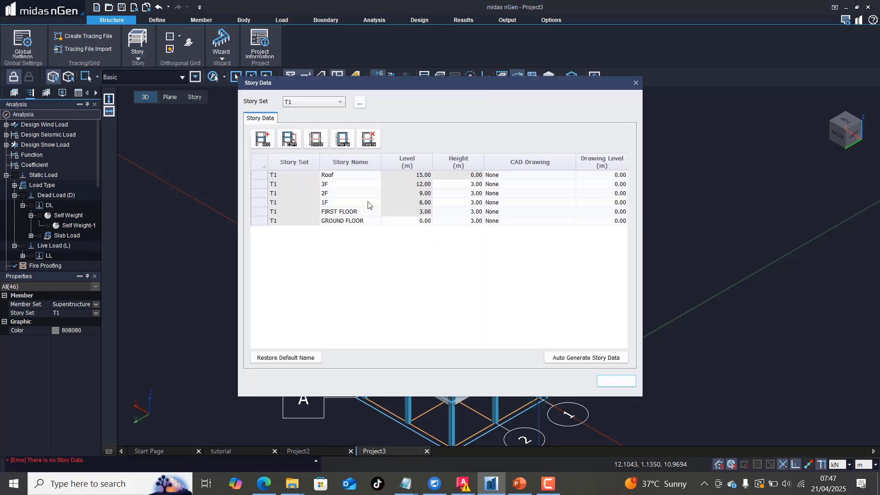
left_click(300, 204)
left_click(257, 203)
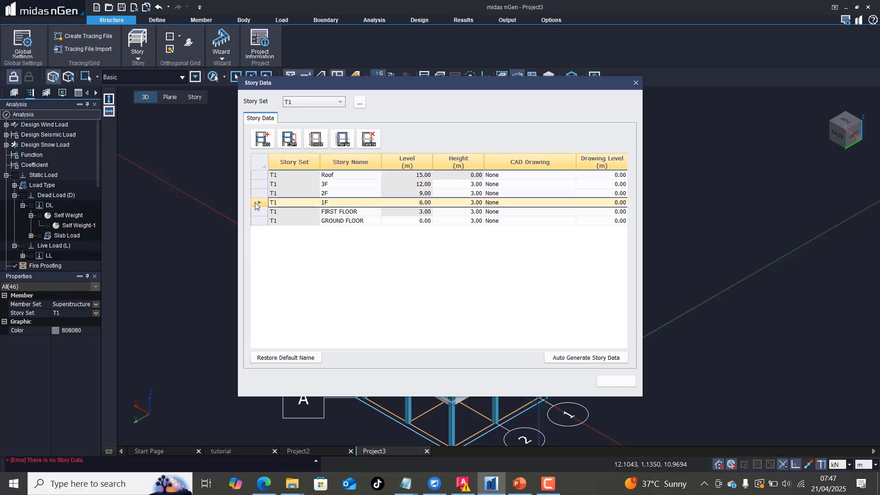
left_click(258, 194)
left_click(259, 185)
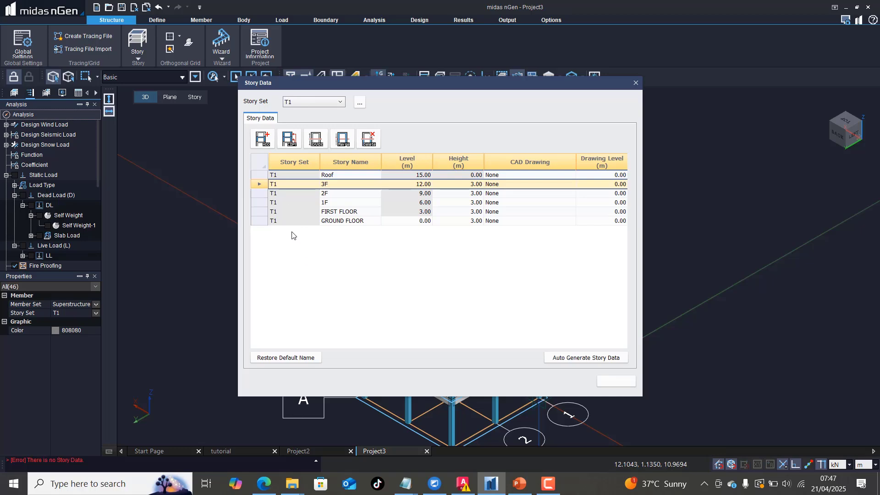
left_click(284, 193)
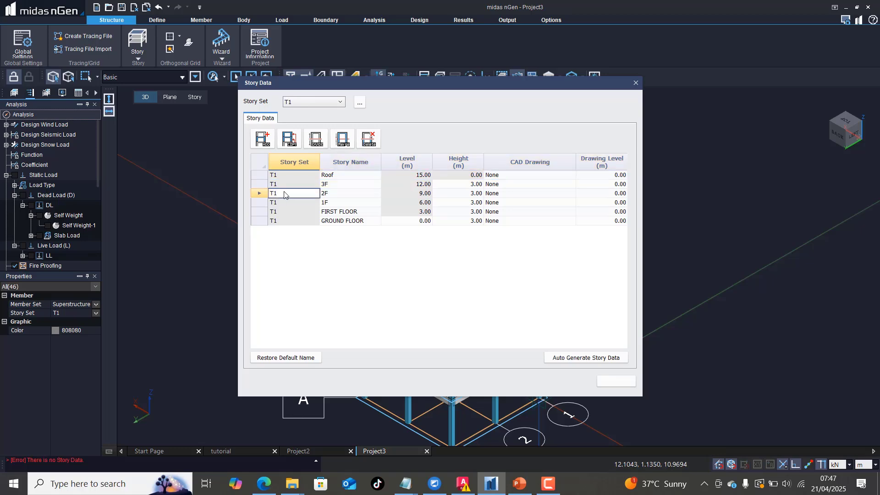
left_click(425, 194)
left_click(259, 185)
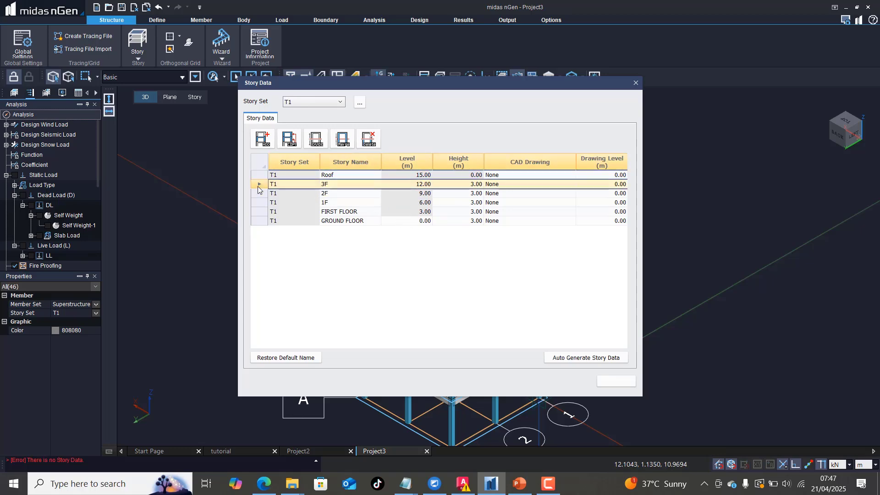
left_click(260, 195)
left_click(261, 202)
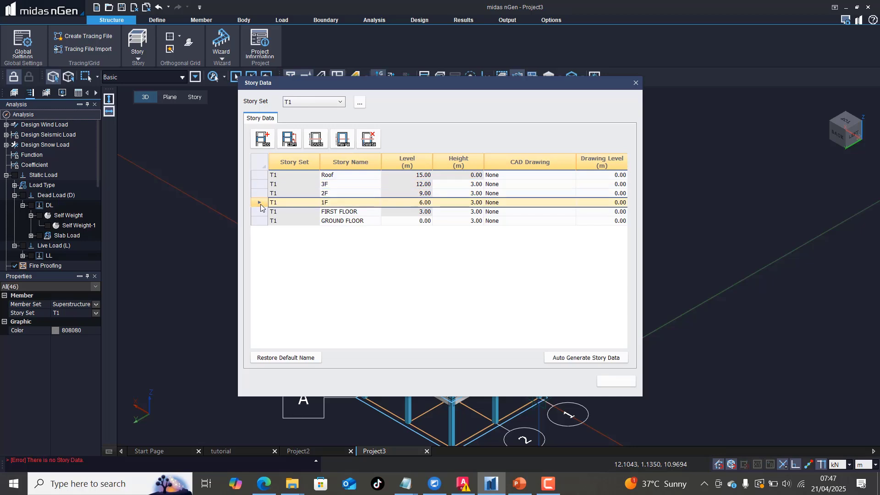
Rename story 1F as SECOND FLOOR and story 2F as THIRD FLOOR
left_click(340, 203)
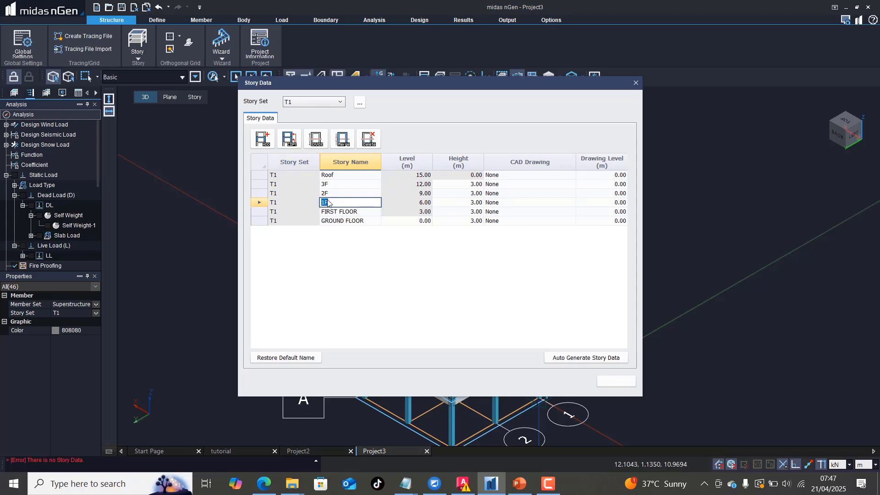
double_click(332, 206)
type("SECOND FLOOR")
left_click(340, 192)
double_click(324, 194)
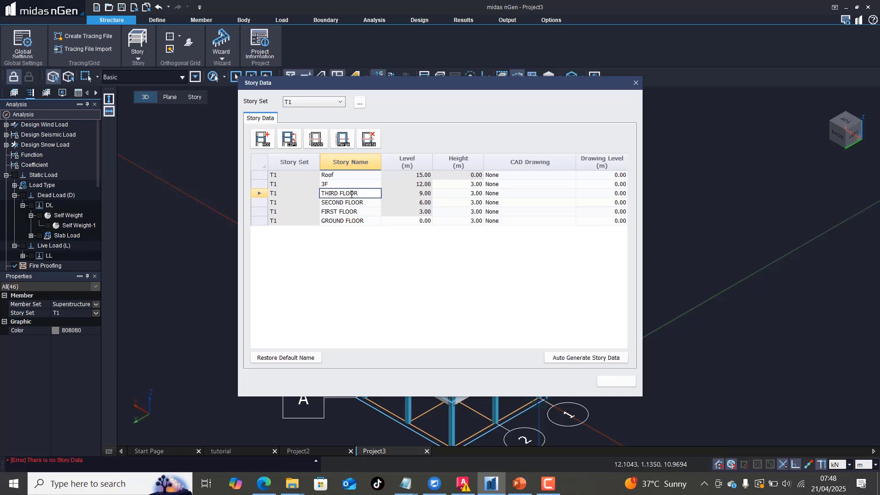
Rename story 3F of set T1 as FOURTH FLOOR
left_click(326, 177)
left_click(334, 184)
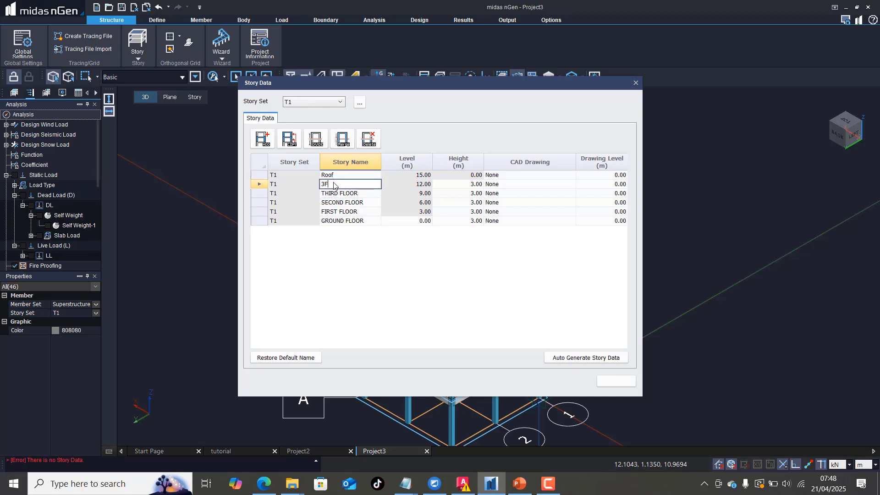
double_click(332, 185)
type("F")
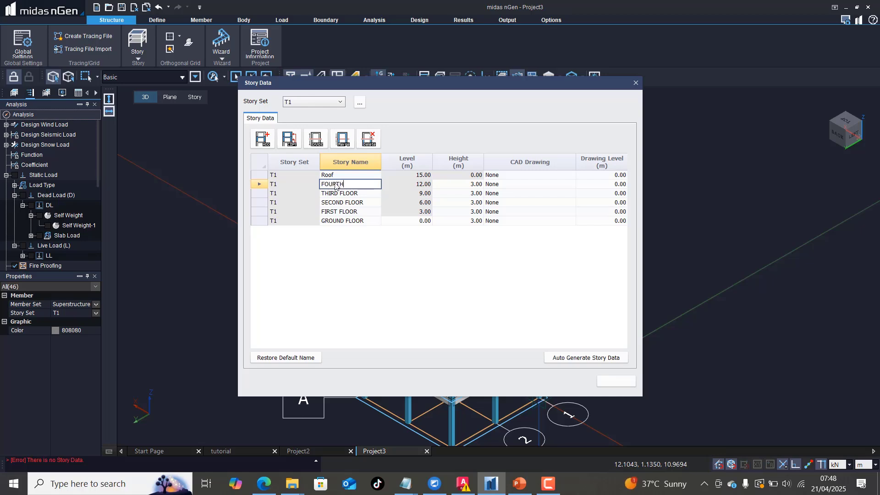
left_click(373, 249)
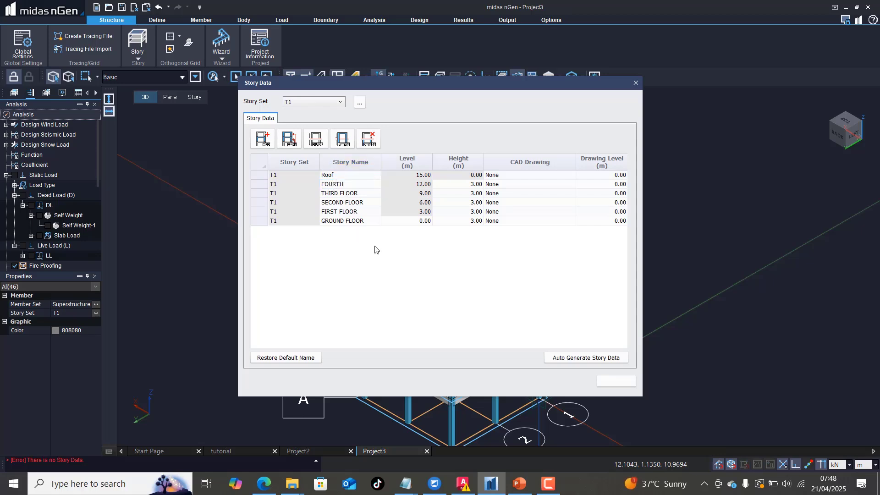
left_click(351, 184)
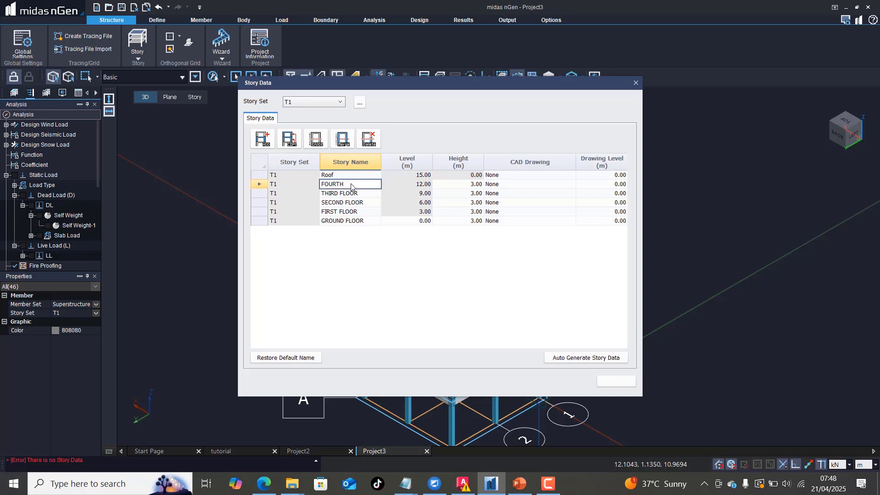
type("OR")
left_click(362, 253)
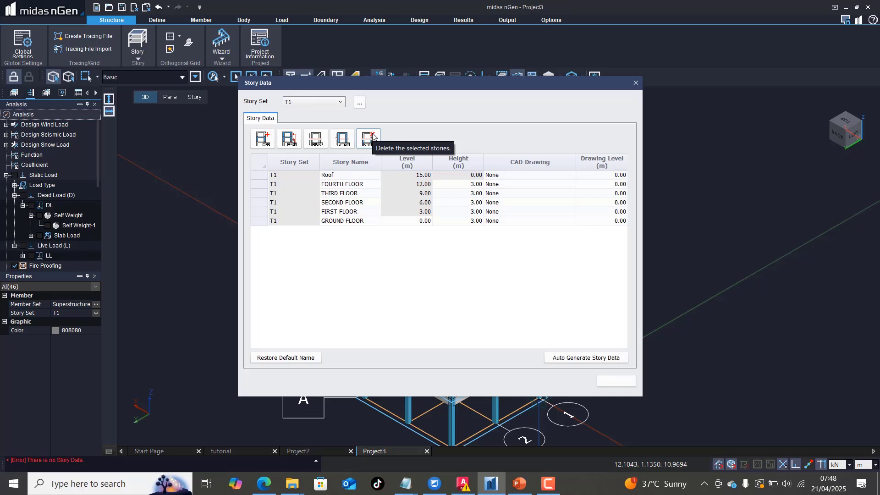
Delete the FOURTH FLOOR story together with its existing structure
left_click(259, 184)
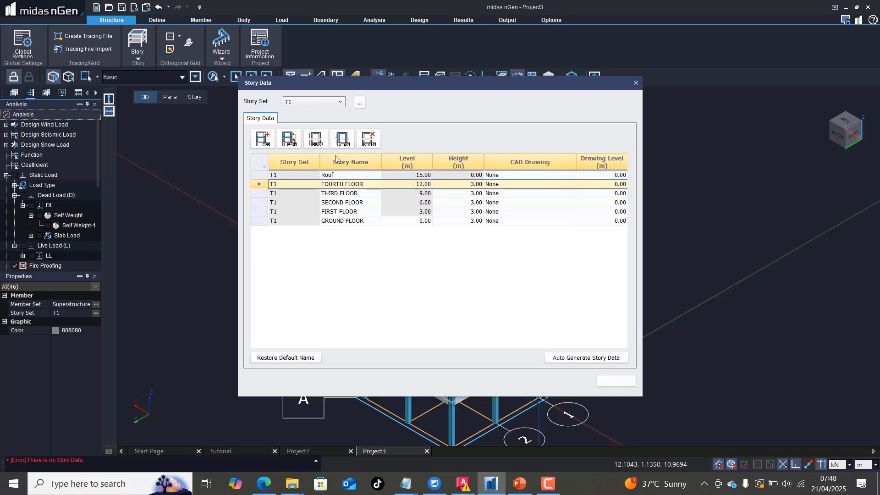
left_click(369, 139)
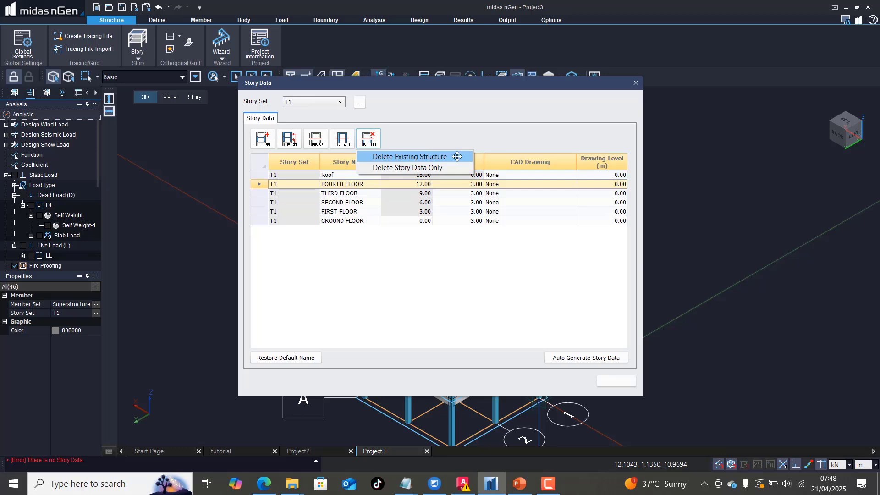
left_click(430, 157)
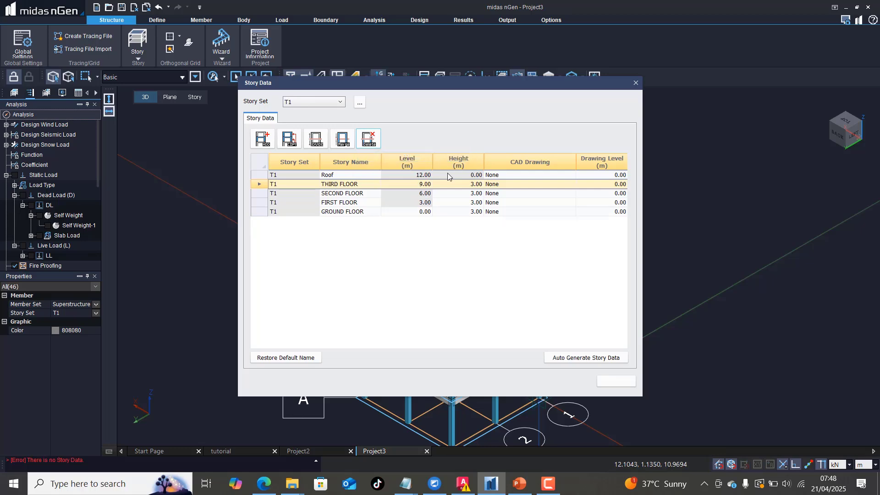
Delete the THIRD FLOOR story together with its existing structure
left_click_drag(571, 84, 795, 232)
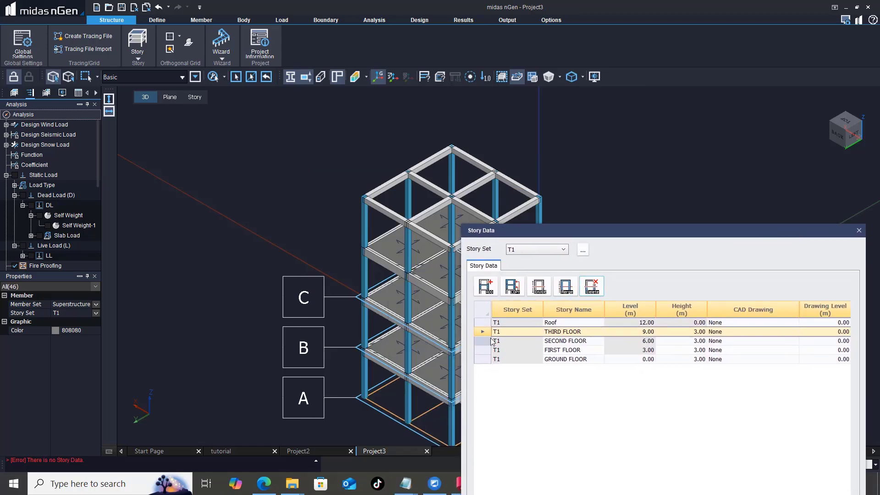
left_click(595, 287)
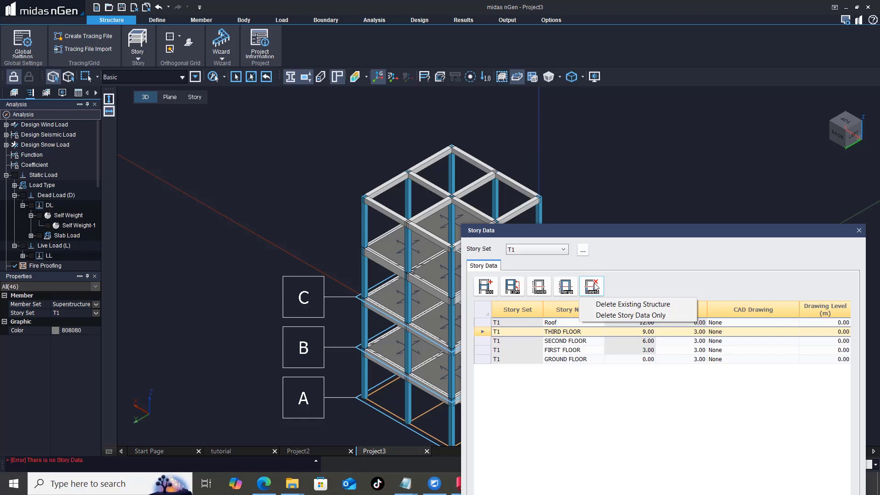
left_click(618, 306)
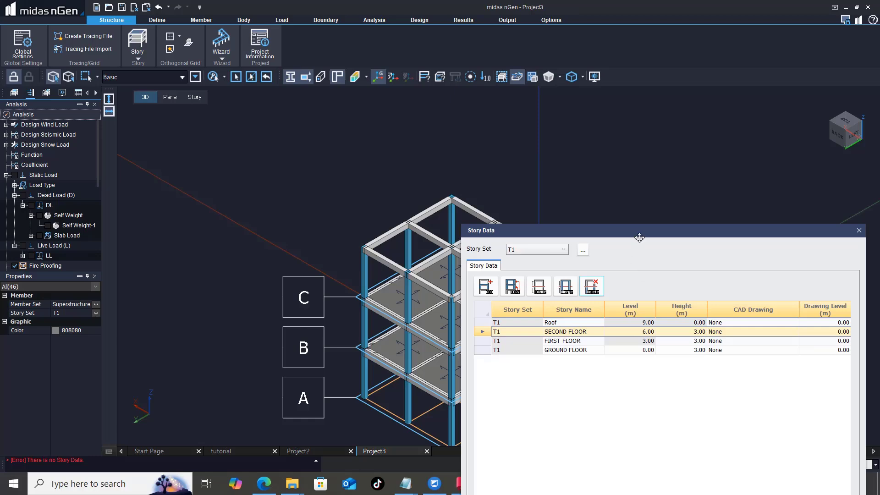
left_click_drag(640, 232, 487, 165)
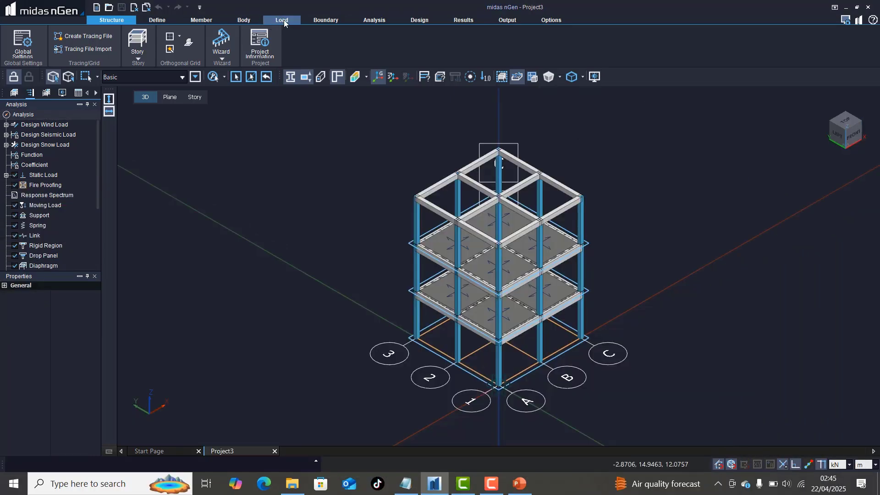
Start a self weight load and add a static load set named DL with load type Dead Load (D)
left_click(283, 20)
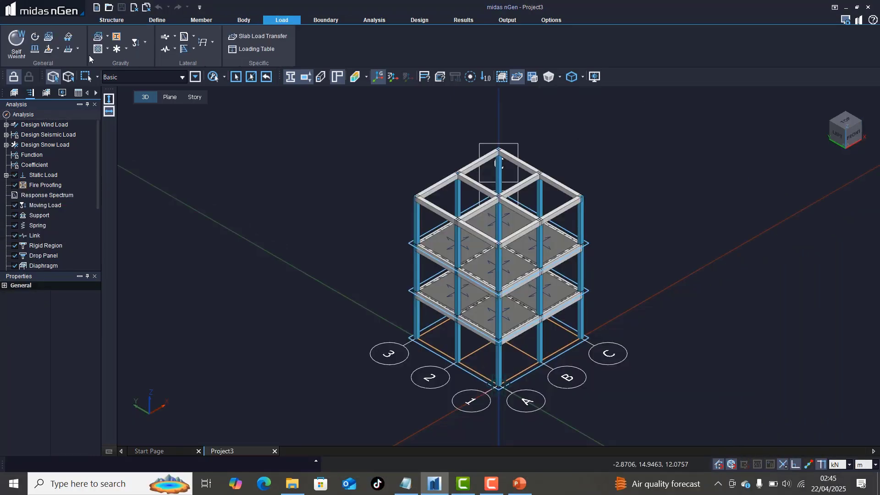
left_click(19, 40)
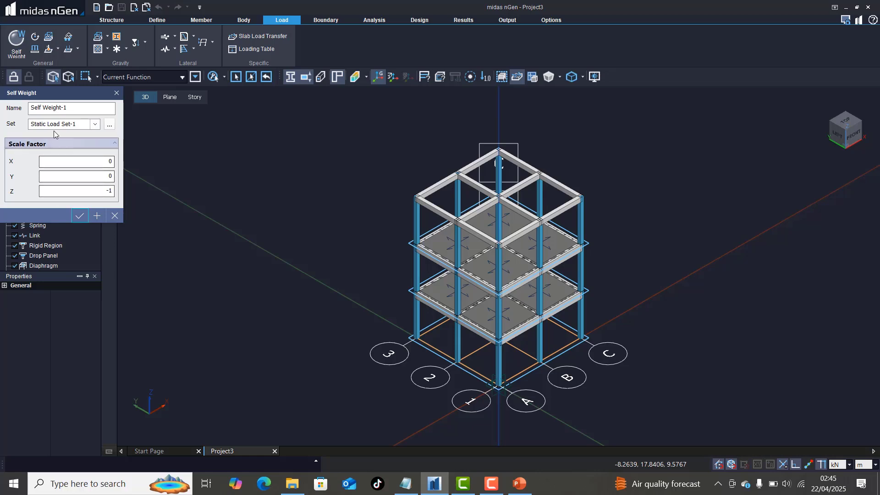
left_click_drag(54, 131, 198, 148)
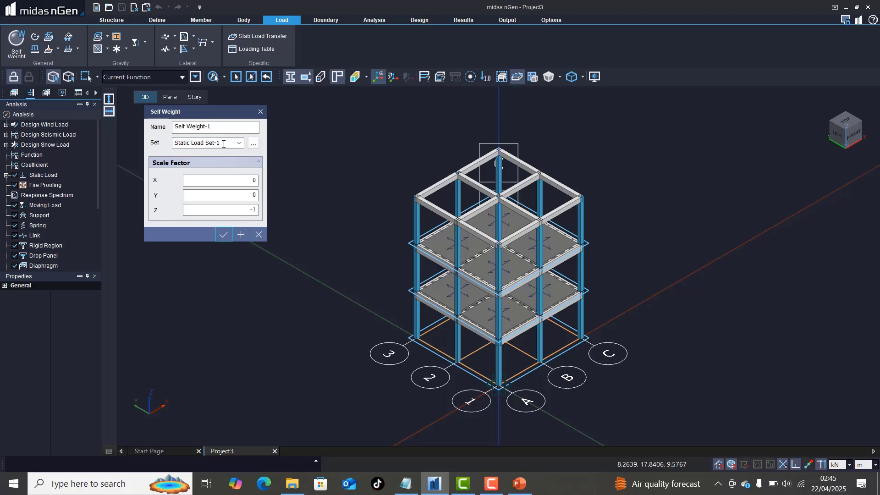
left_click(252, 143)
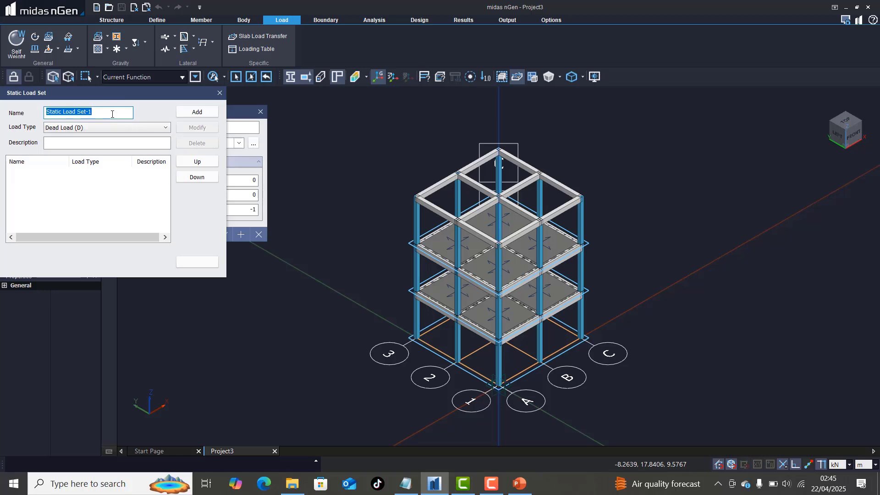
type("DL")
left_click(200, 112)
Add a second static load set named LL with load type Live Load (L)
left_click(133, 127)
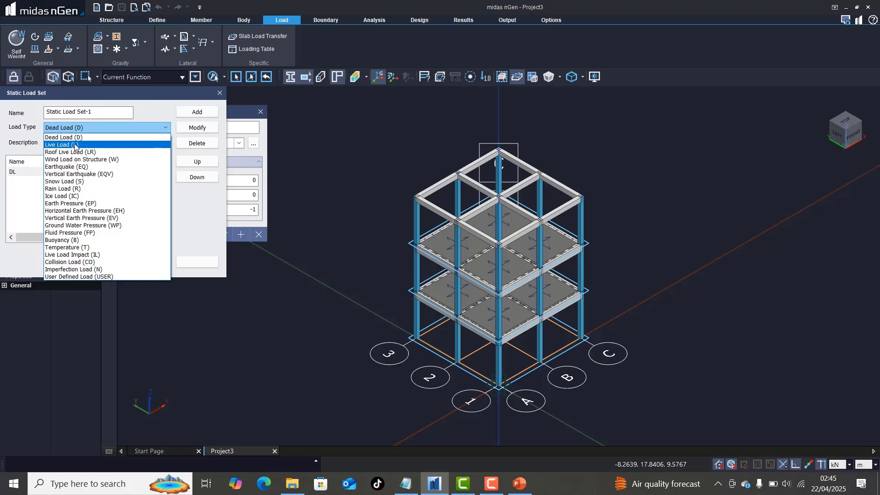
left_click(94, 145)
left_click_drag(102, 112, 2, 109)
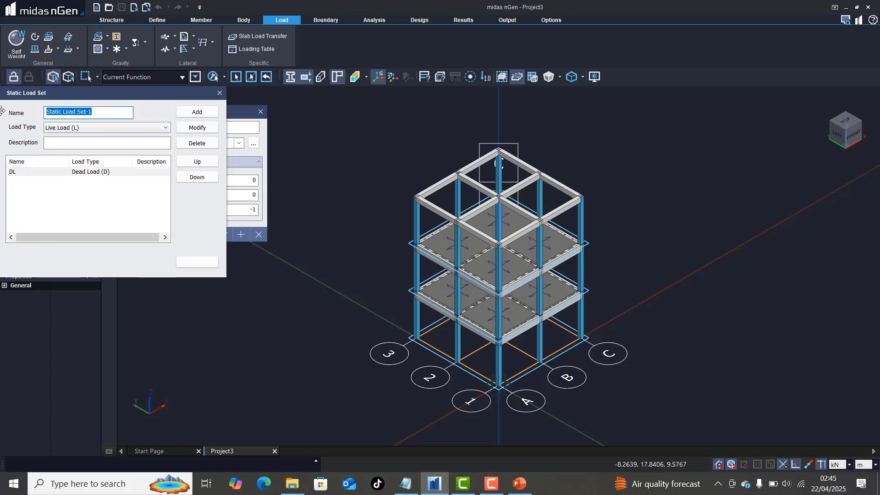
type("LL")
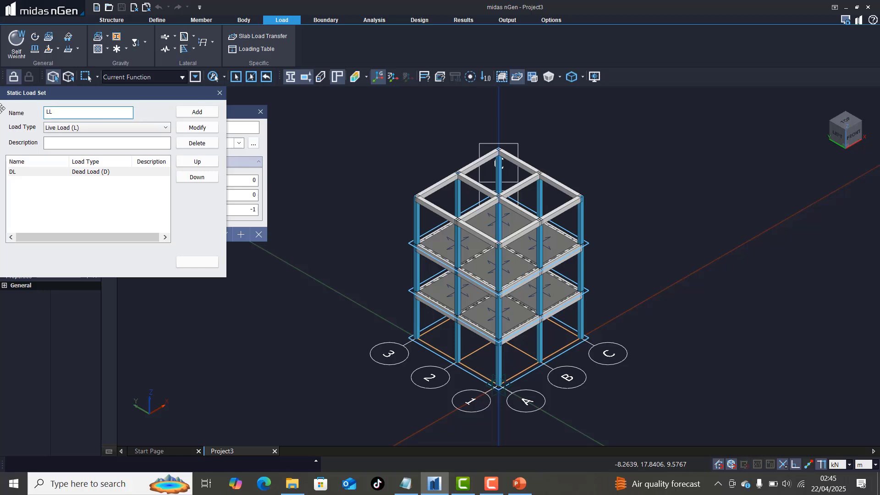
left_click(197, 112)
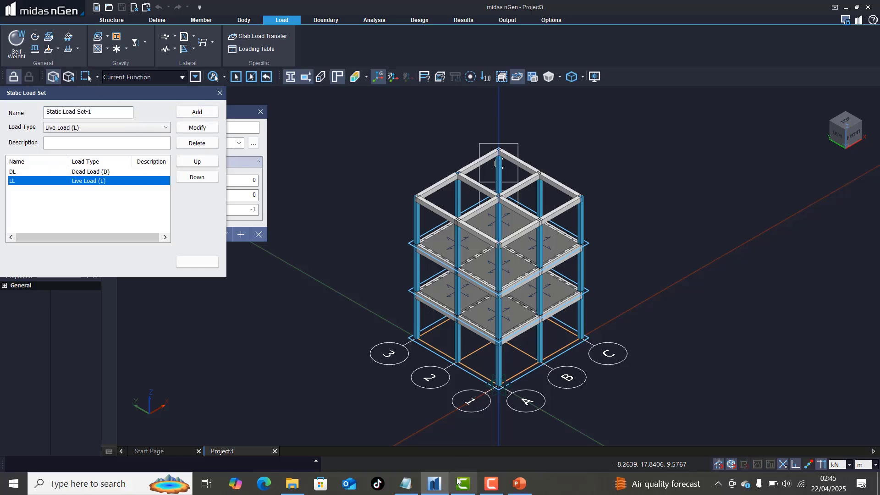
left_click(491, 483)
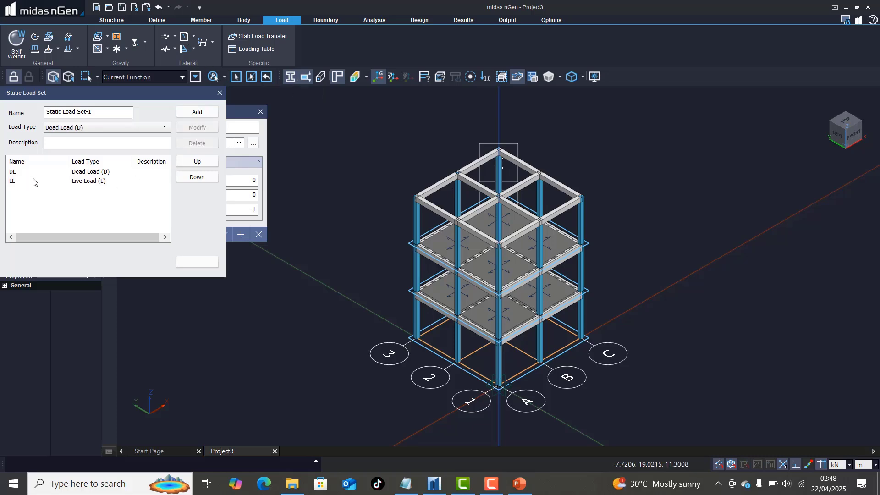
Finish defining the static load sets and apply the self weight to set DL with a Z scale factor of -1
left_click(193, 264)
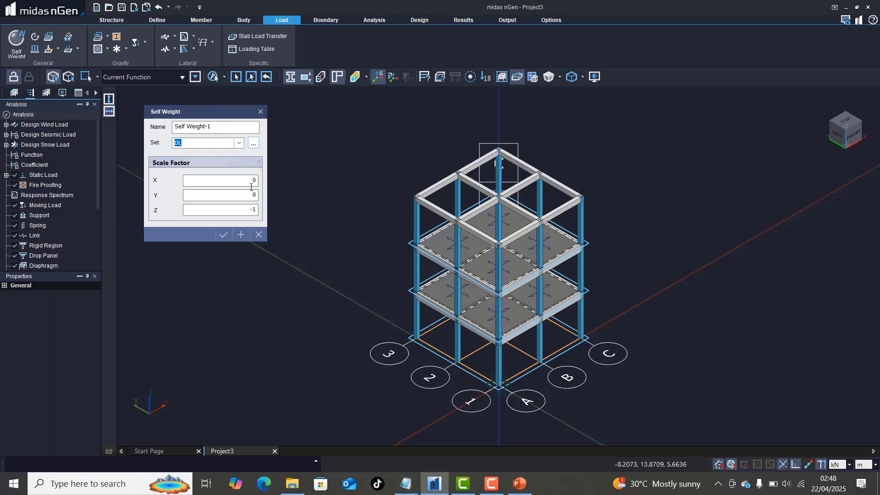
left_click(240, 144)
left_click(239, 145)
left_click(221, 235)
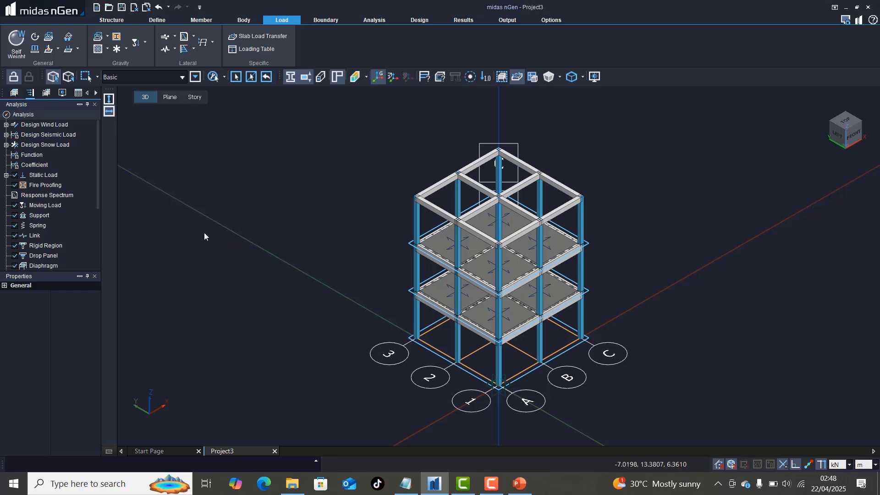
Examine the static loads in the analysis tree down to the self weight entry under dead load set DL
left_click(13, 93)
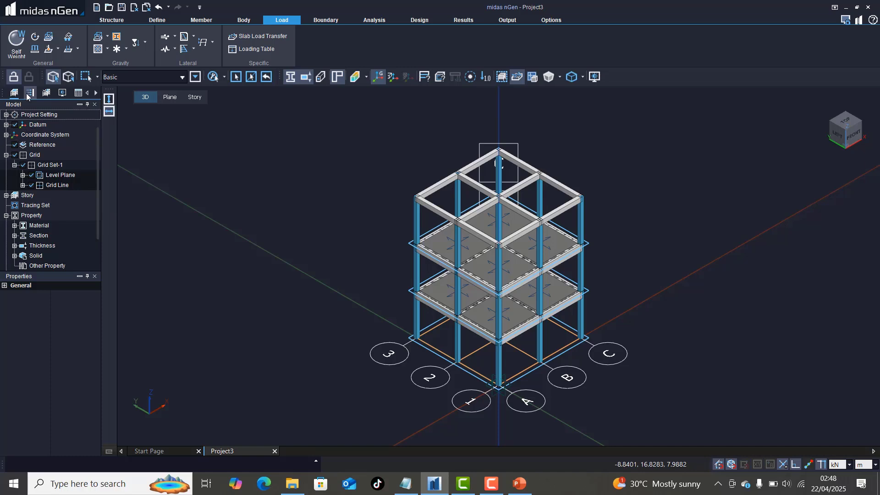
left_click(31, 93)
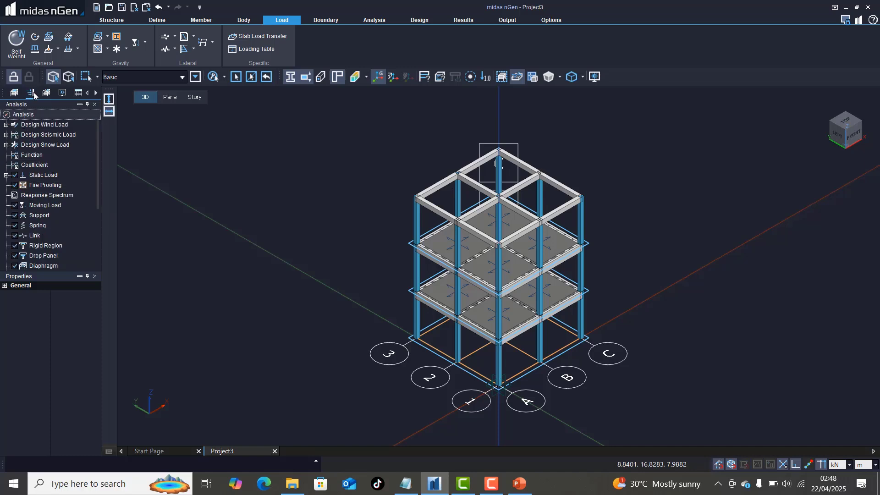
left_click(6, 175)
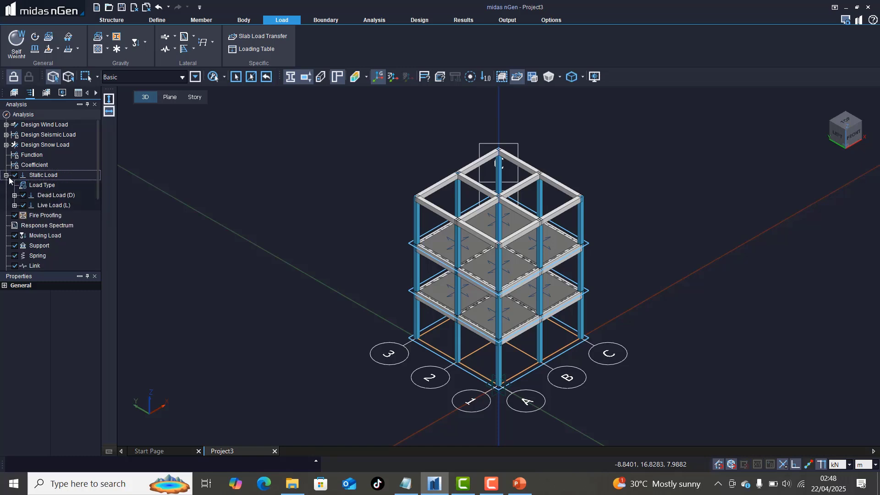
left_click(14, 195)
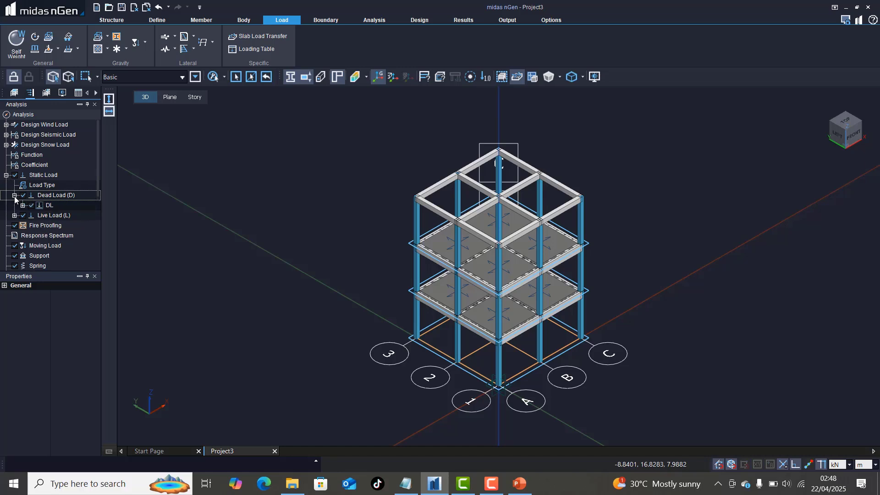
left_click(23, 205)
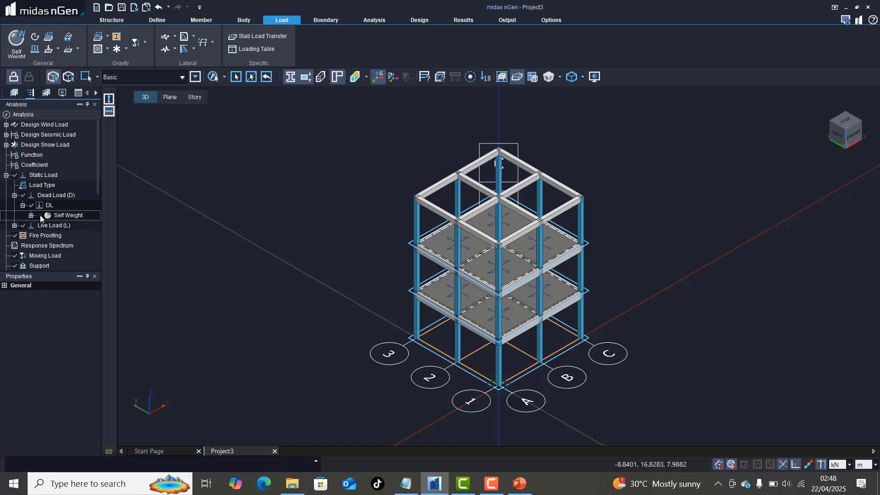
left_click(31, 215)
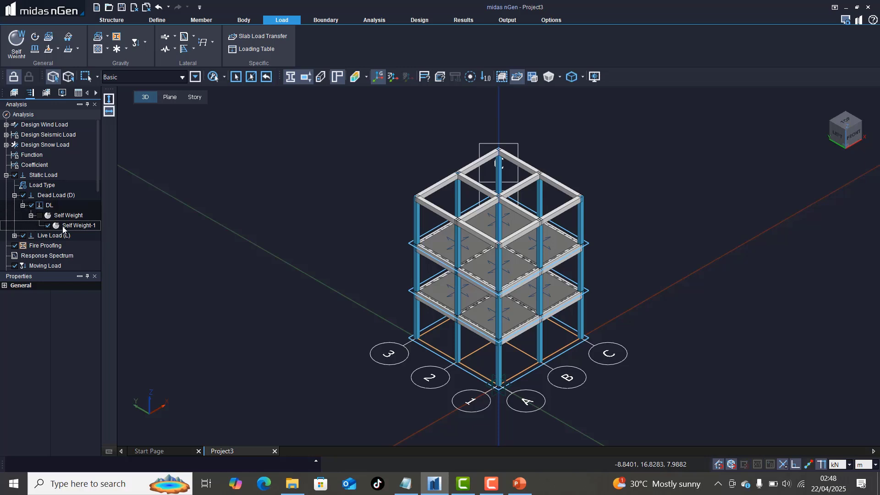
left_click(21, 210)
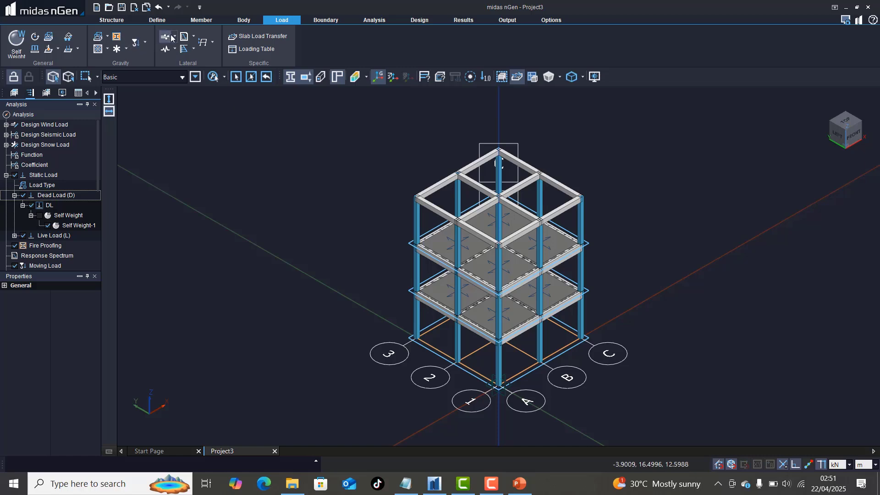
left_click(194, 37)
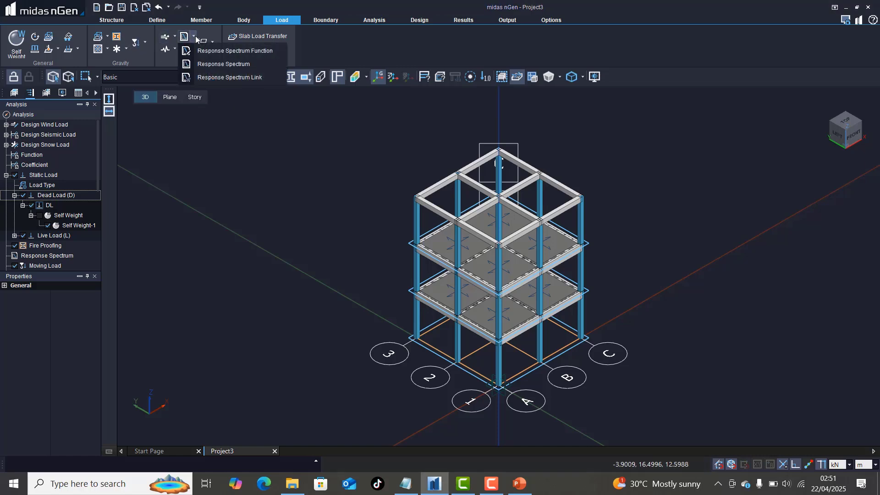
left_click(196, 37)
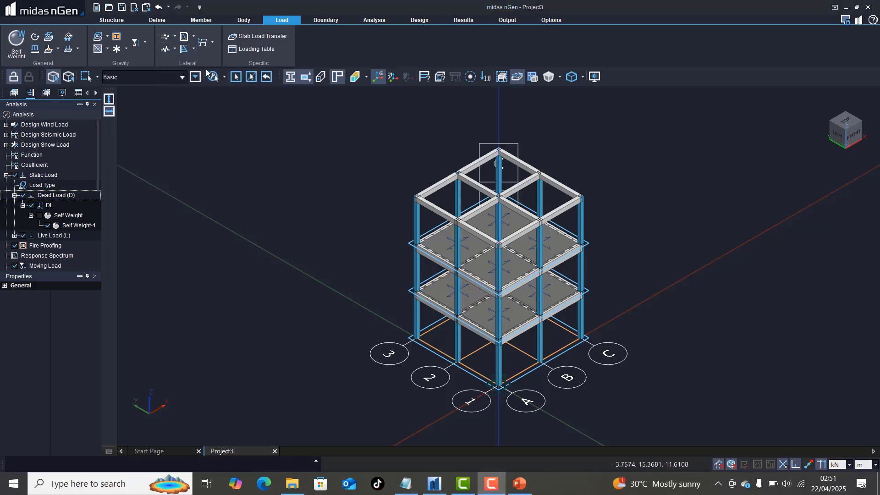
Start defining Slab Load Type-1 with DL as its first load set and LL as its second
left_click(107, 37)
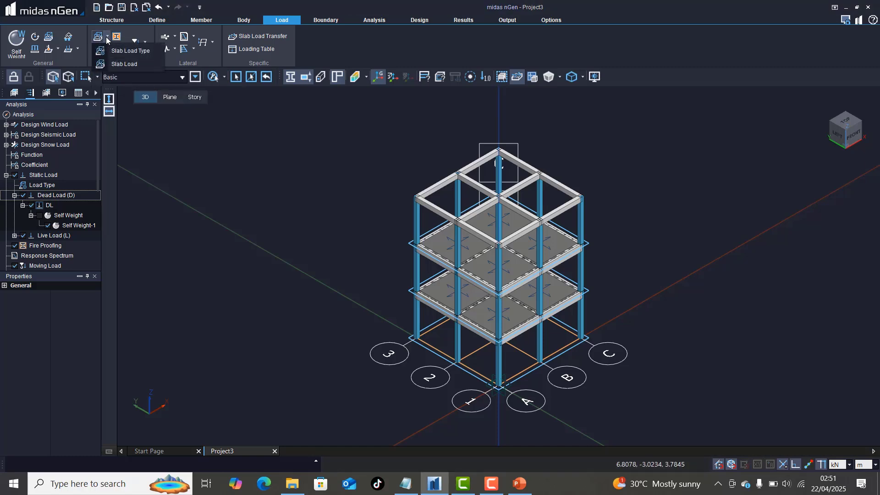
left_click(131, 51)
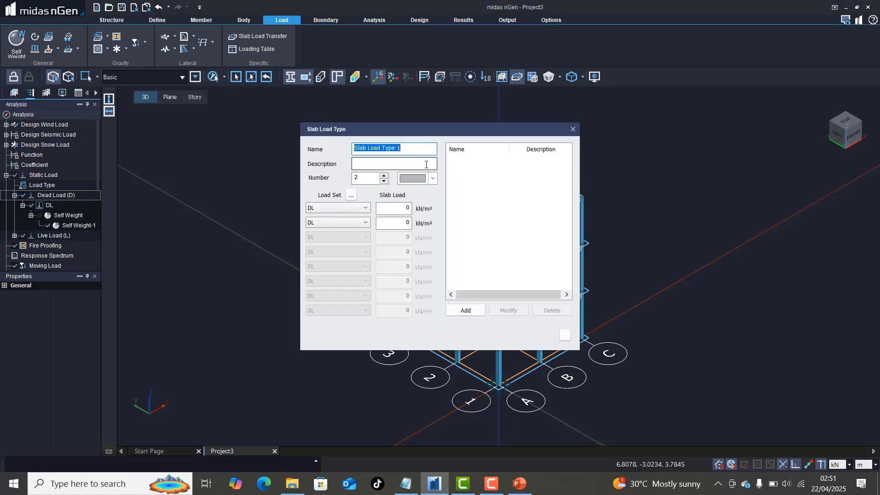
left_click(366, 210)
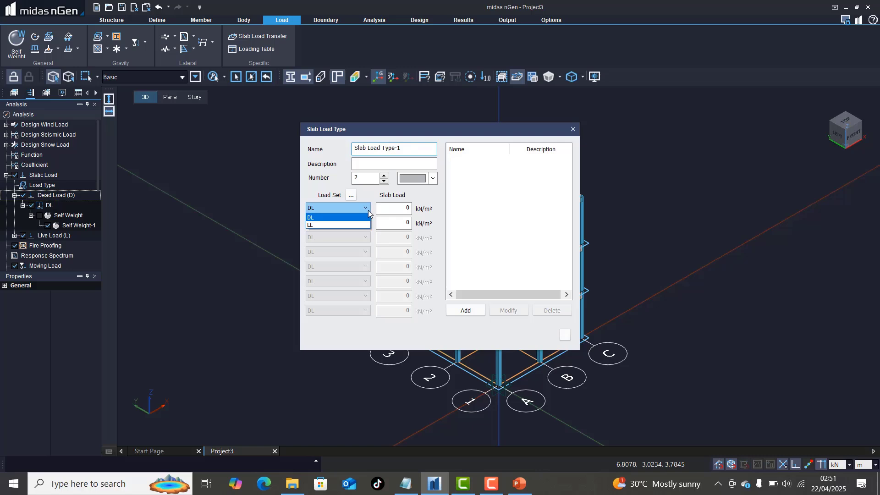
left_click(339, 218)
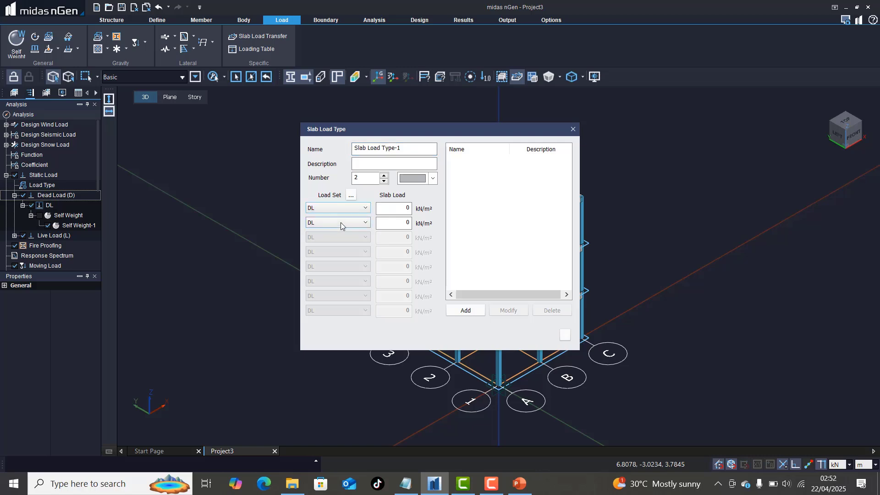
left_click(341, 222)
left_click(326, 238)
Set the slab loads to -1.5 kN/m² for DL and -2 kN/m² for LL, and add the slab load type
left_click(412, 212)
type("-1.5")
left_click(399, 223)
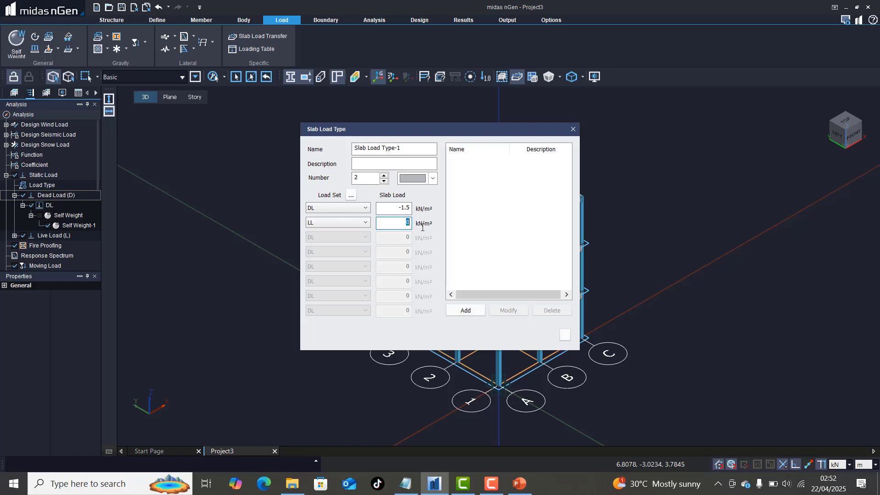
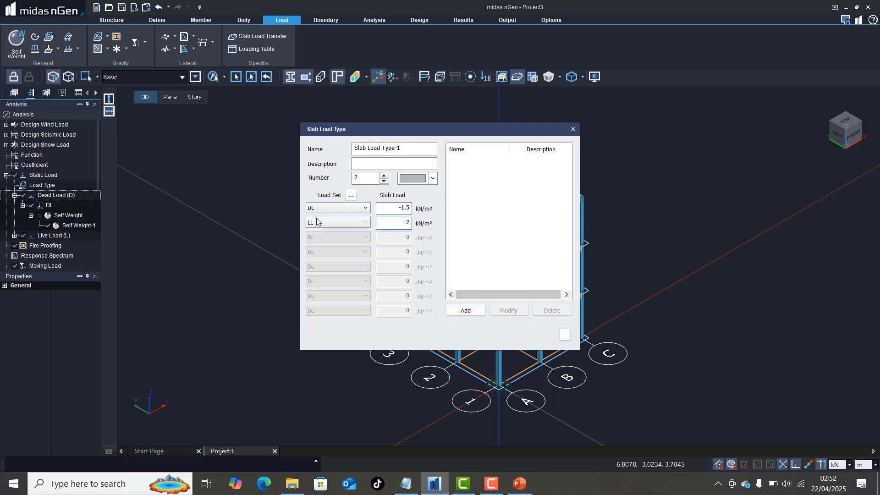
left_click(466, 311)
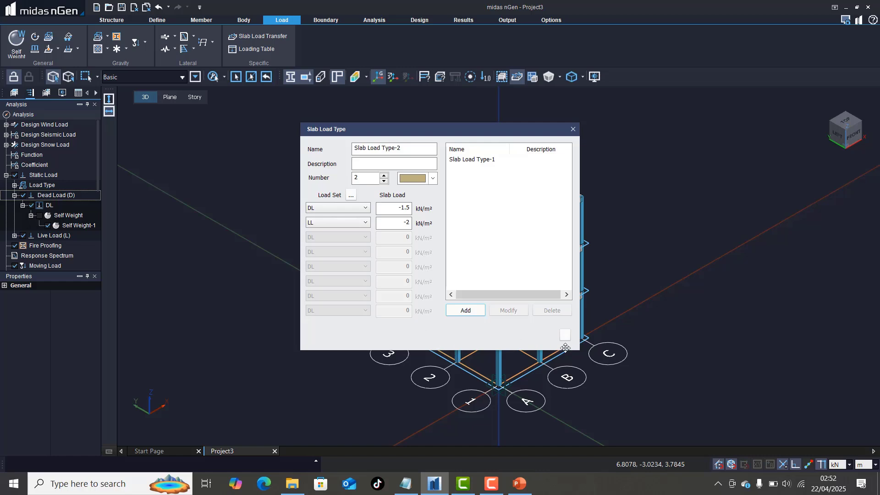
left_click(493, 482)
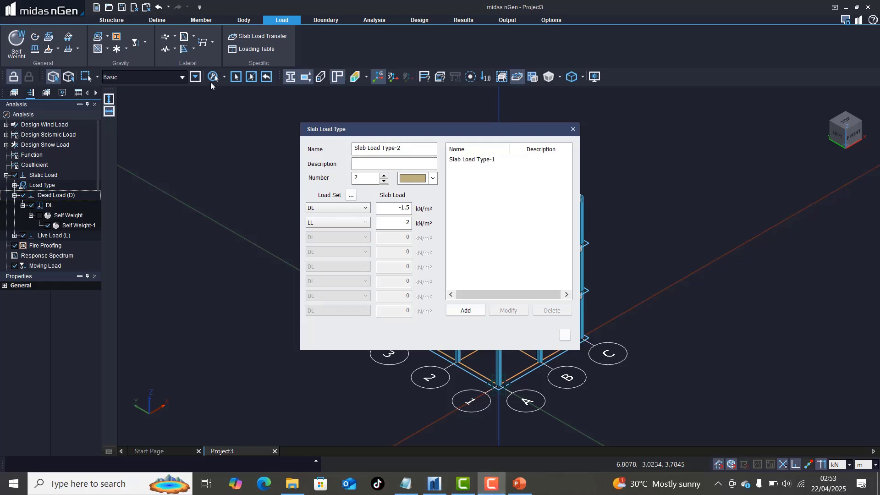
left_click(400, 209)
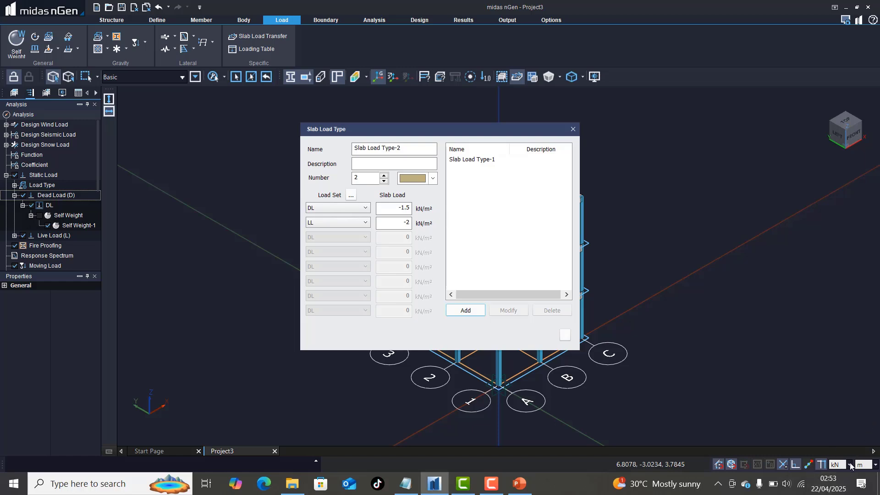
left_click(573, 129)
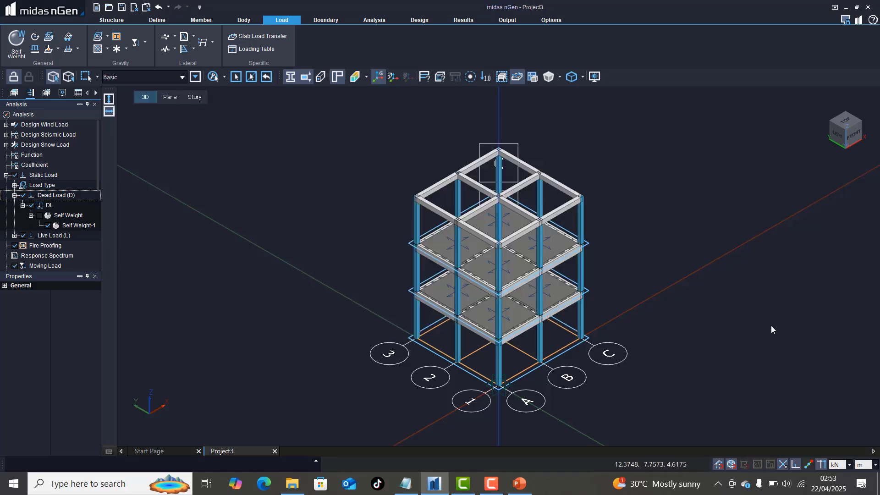
left_click(850, 465)
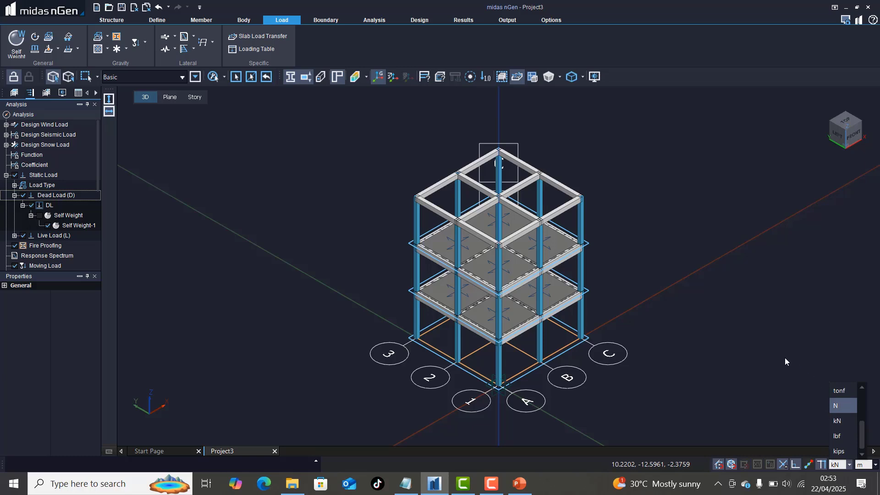
left_click(792, 325)
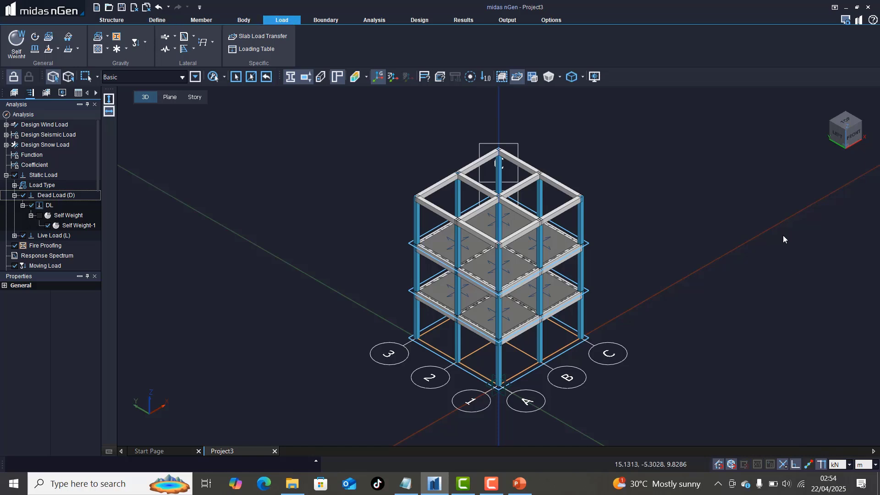
left_click(849, 465)
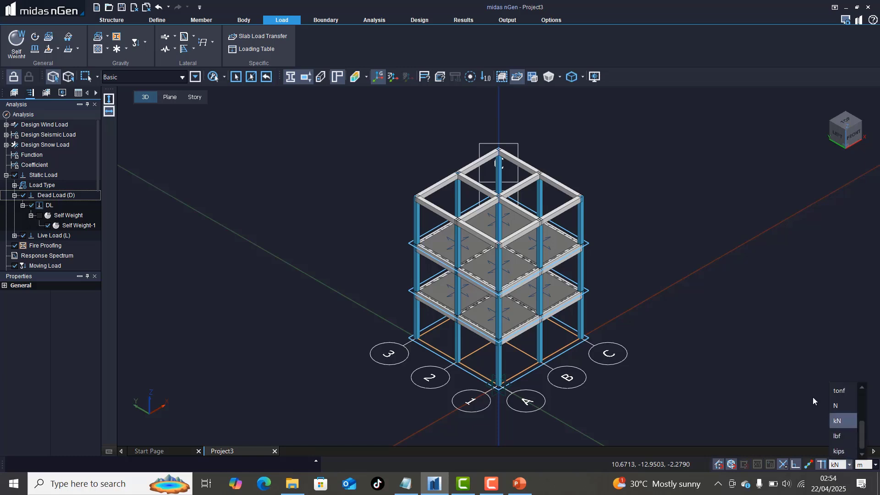
left_click(493, 483)
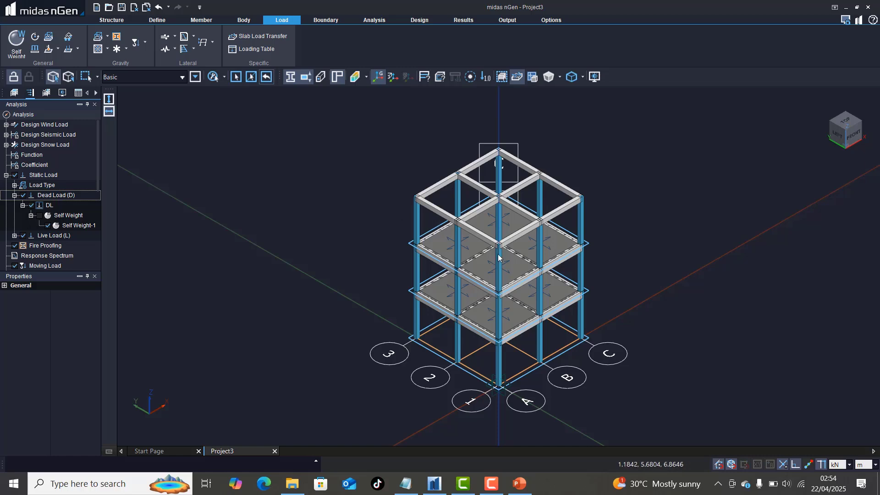
Define and add Slab Load Type-2 with -1.5 kN/m² for DL and -2 kN/m² for LL
left_click(108, 36)
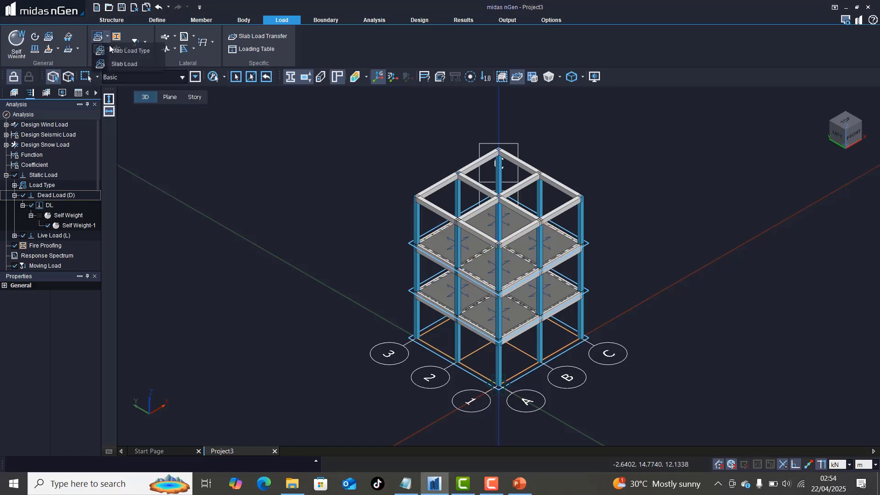
left_click(137, 51)
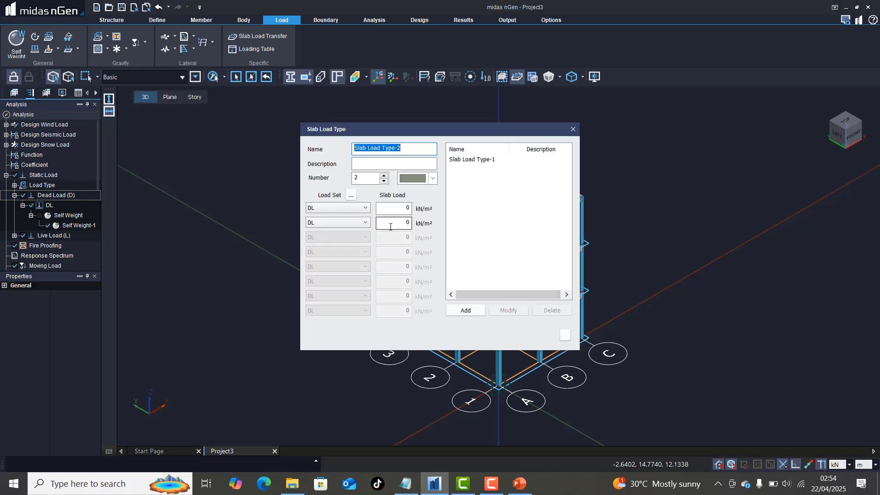
left_click(347, 210)
left_click(348, 210)
left_click(351, 223)
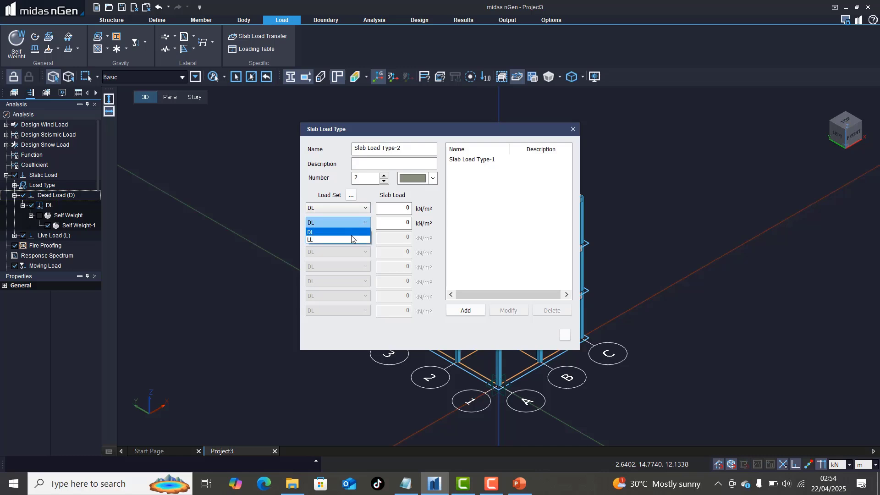
left_click(352, 238)
left_click(398, 210)
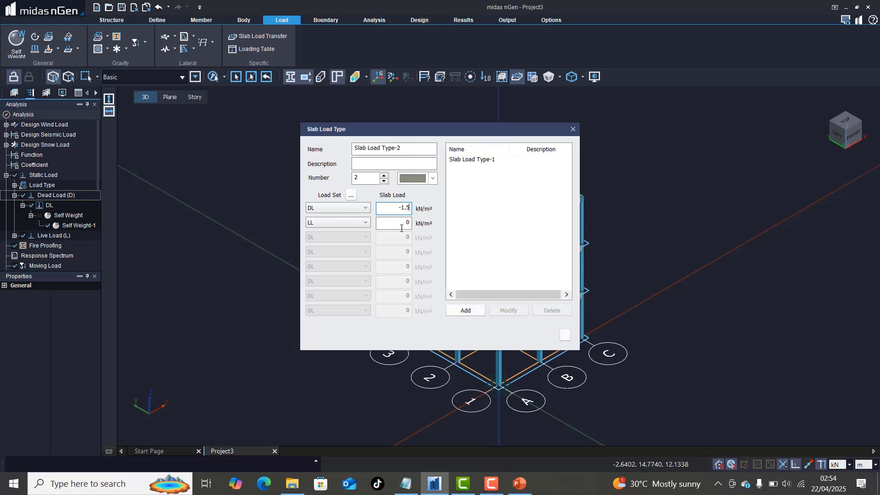
left_click(402, 226)
left_click(473, 310)
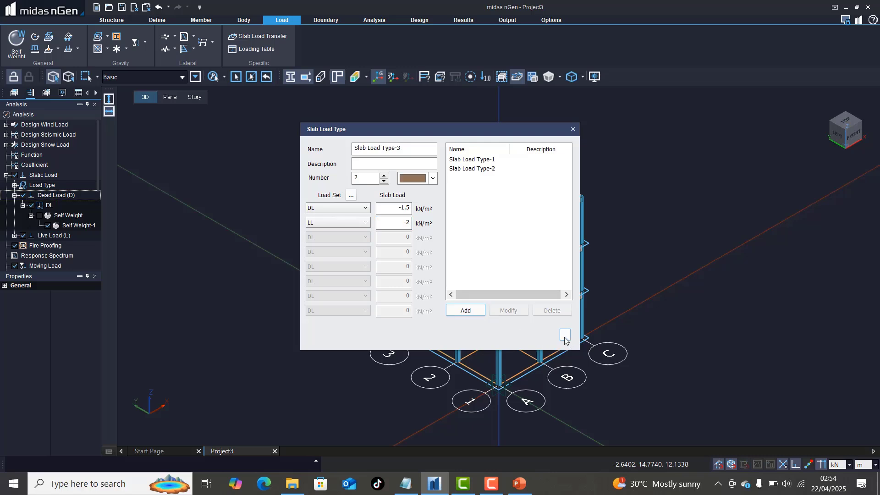
Delete Slab Load Type-2 and finish defining the slab load types
left_click(470, 170)
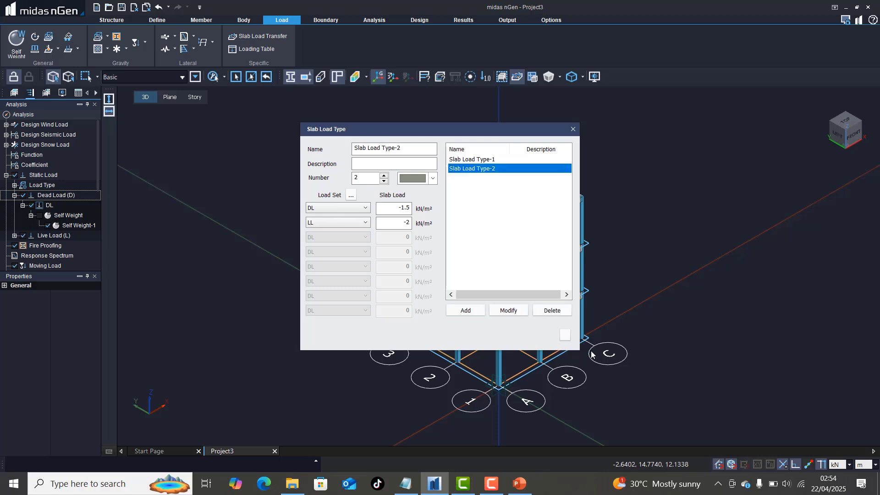
left_click(552, 310)
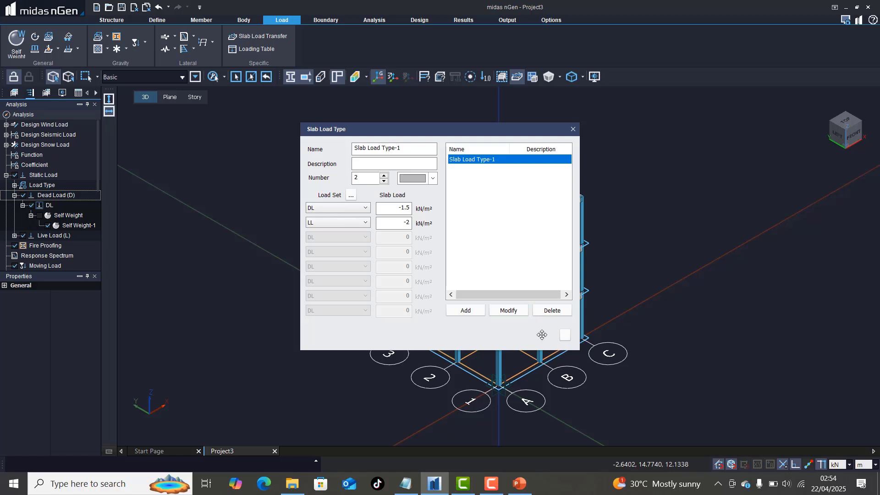
left_click(566, 335)
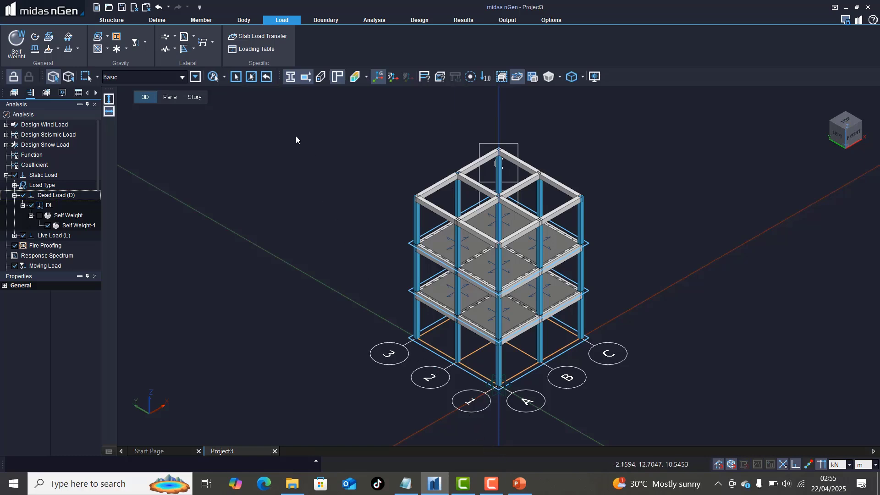
Apply Slab Load-1, using Slab Load Type-1, to all eight floor slabs of the frame
left_click(107, 37)
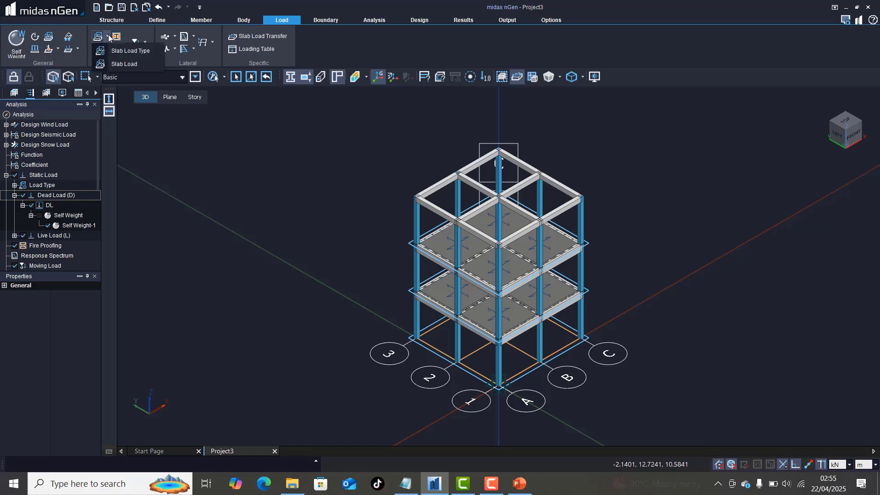
left_click(131, 64)
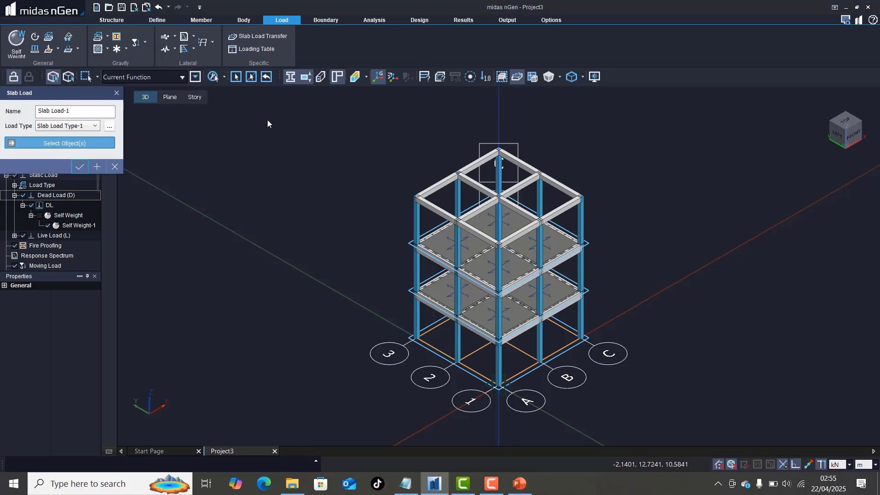
left_click(52, 144)
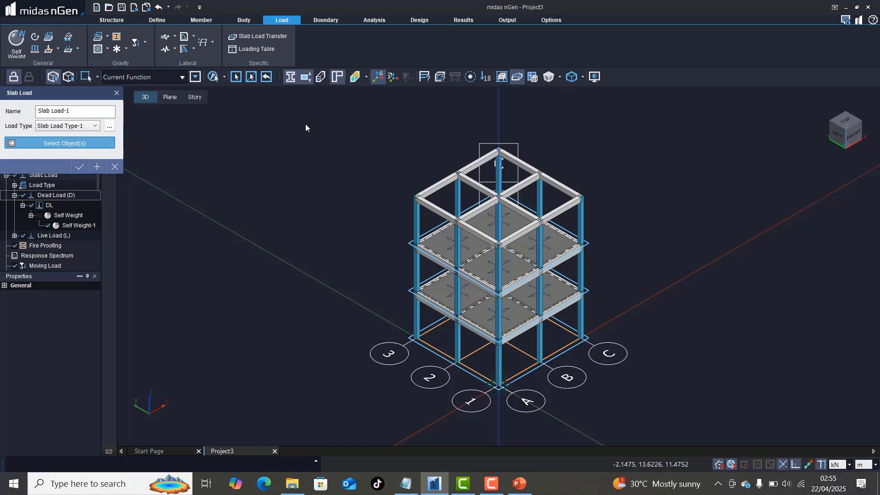
left_click_drag(305, 124, 600, 398)
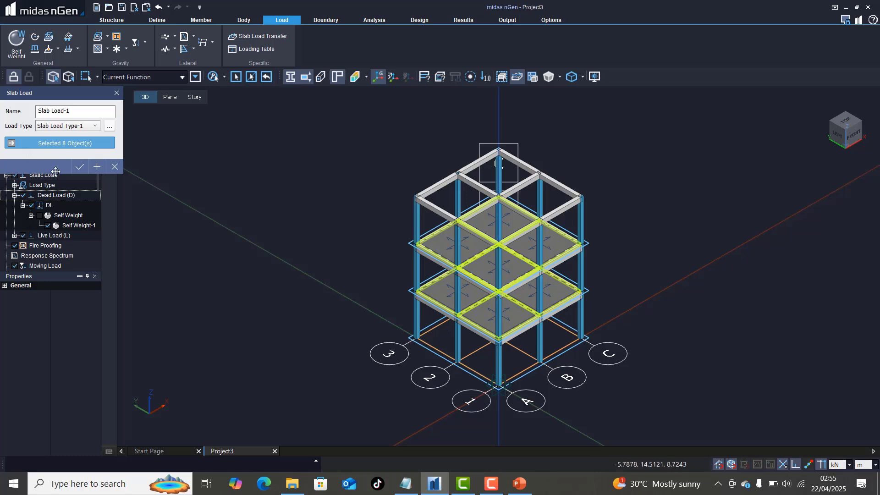
left_click(80, 168)
Examine the slab load labels and load distribution arrows on the floor panels in isometric and top views
scroll(491, 230, "up", 1)
scroll(490, 230, "up", 3)
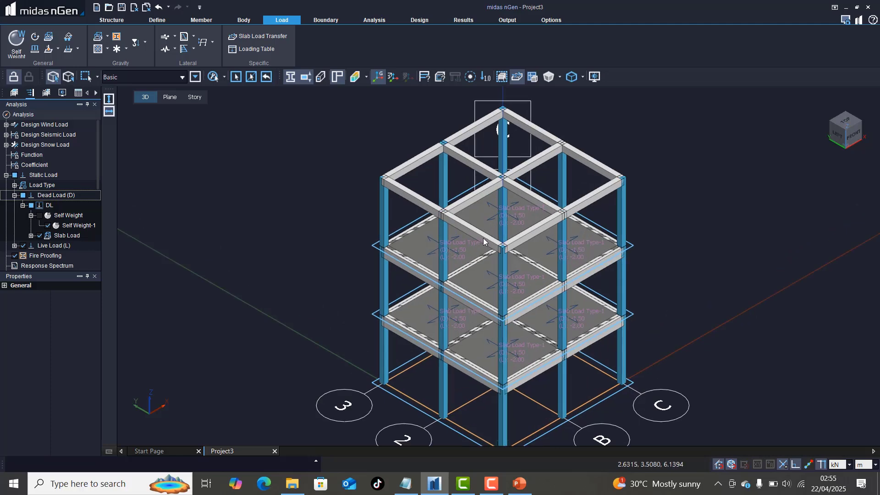
scroll(531, 202, "down", 1)
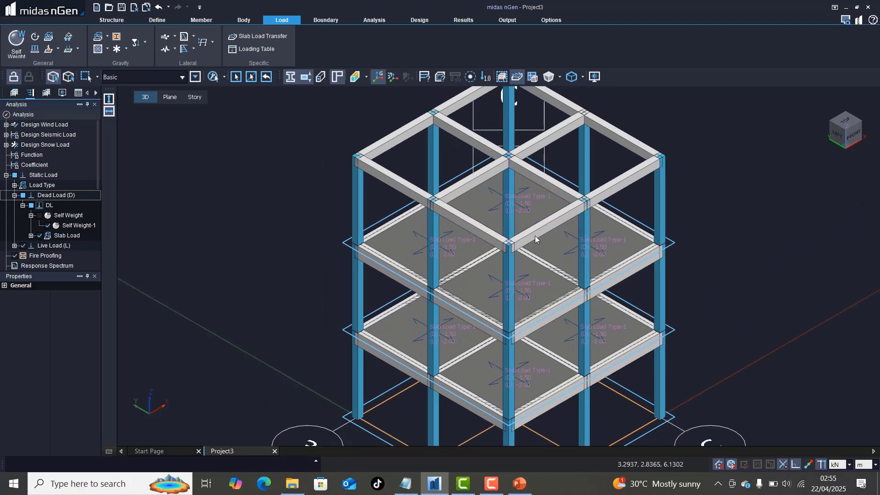
left_click(847, 122)
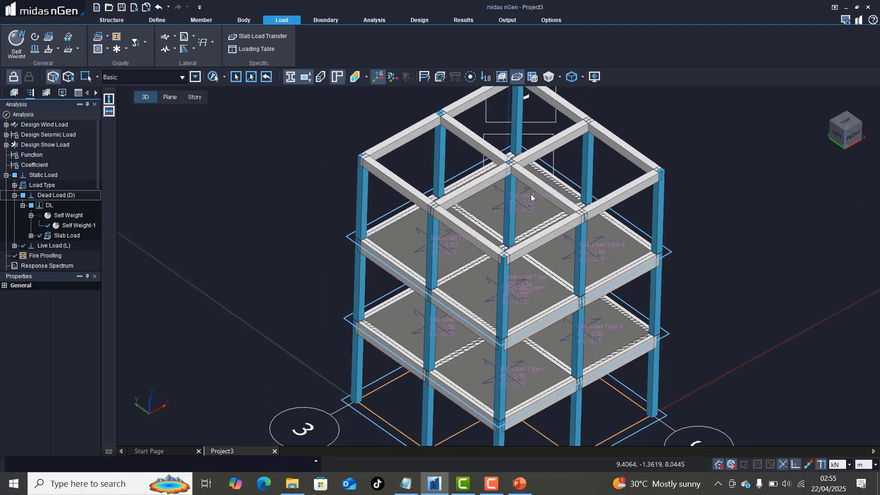
scroll(475, 224, "up", 5)
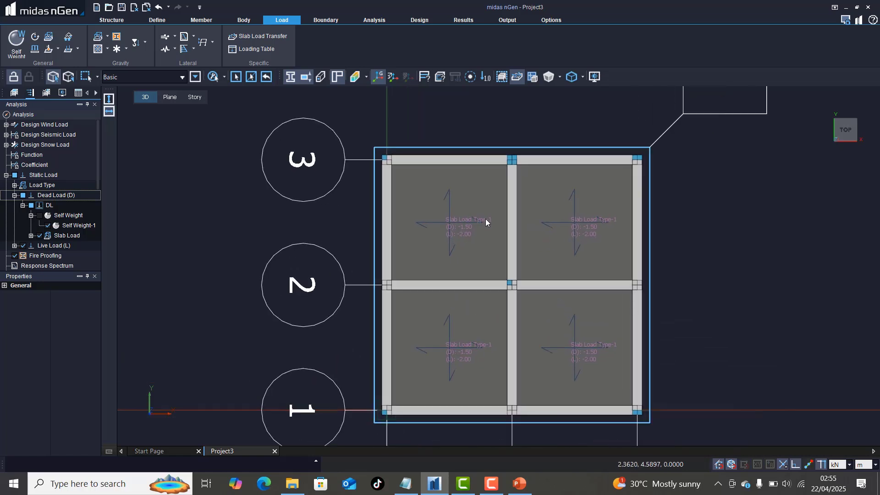
scroll(455, 219, "up", 1)
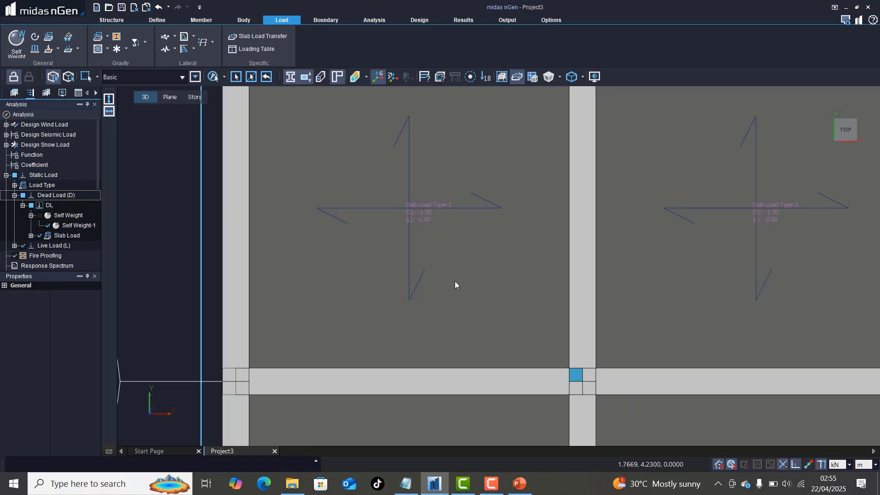
scroll(423, 288, "down", 4)
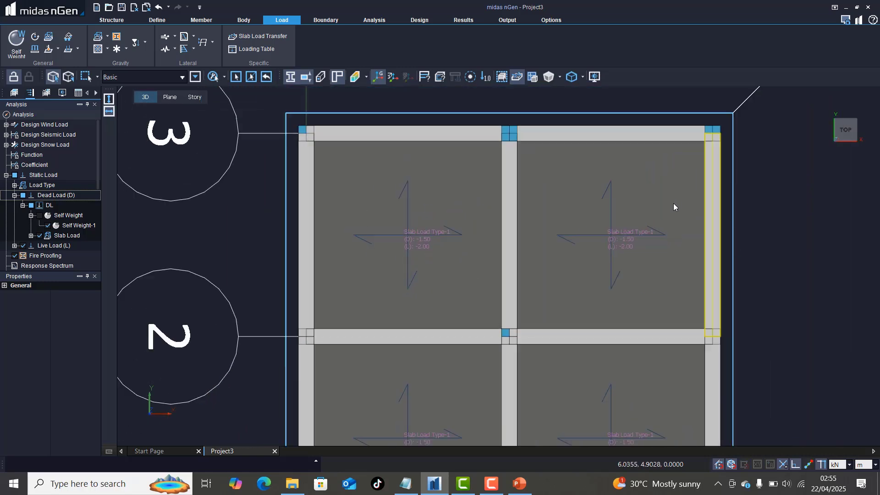
scroll(418, 386, "down", 2)
scroll(441, 371, "down", 2)
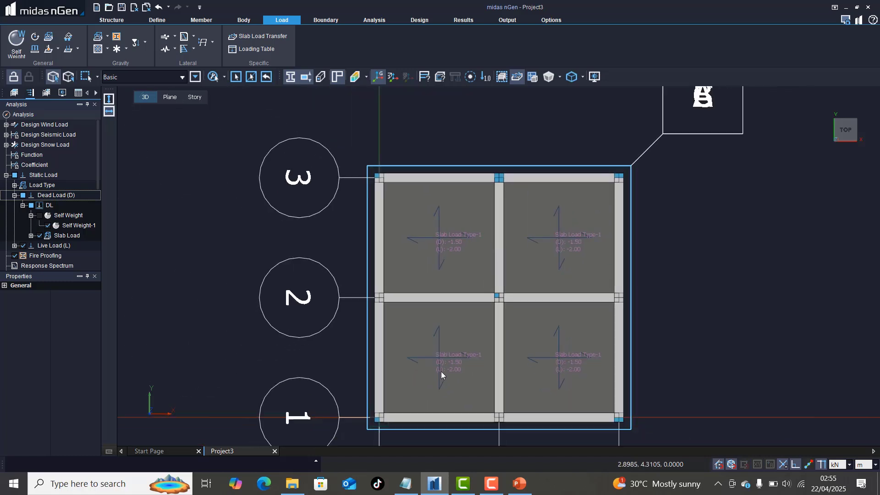
scroll(449, 373, "up", 3)
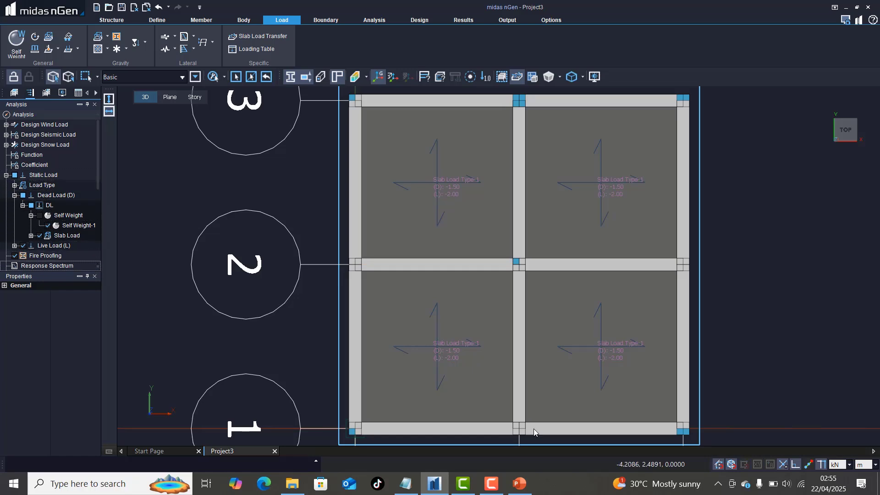
mouse_move(488, 486)
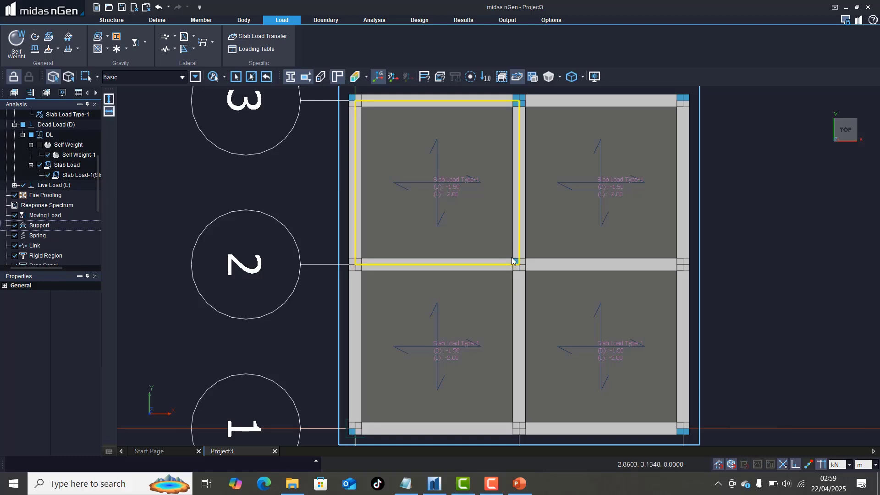
Try One Way load distribution on the two stacked slabs between grids A–B and 2–3, and restore Two Way
left_click_drag(512, 259, 360, 107)
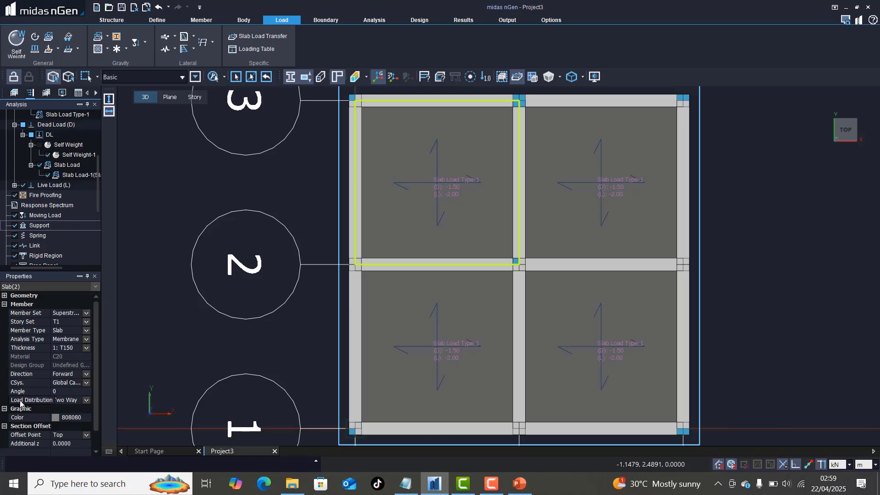
left_click(85, 400)
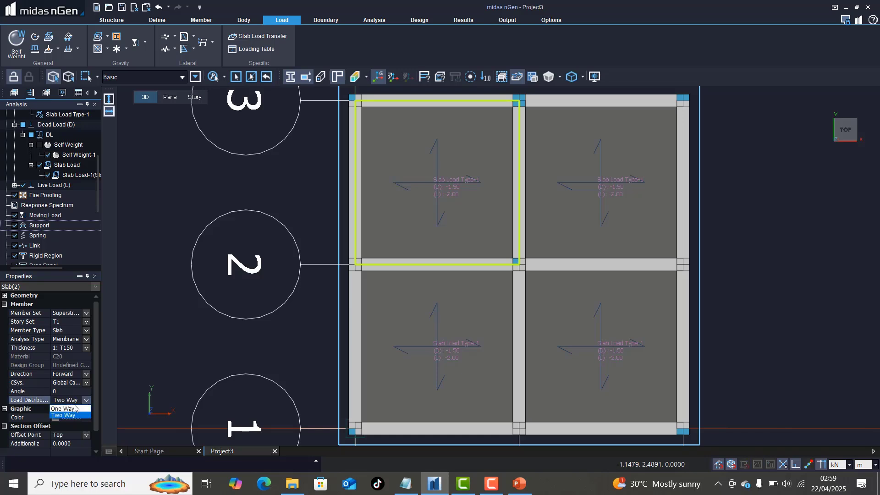
left_click(64, 409)
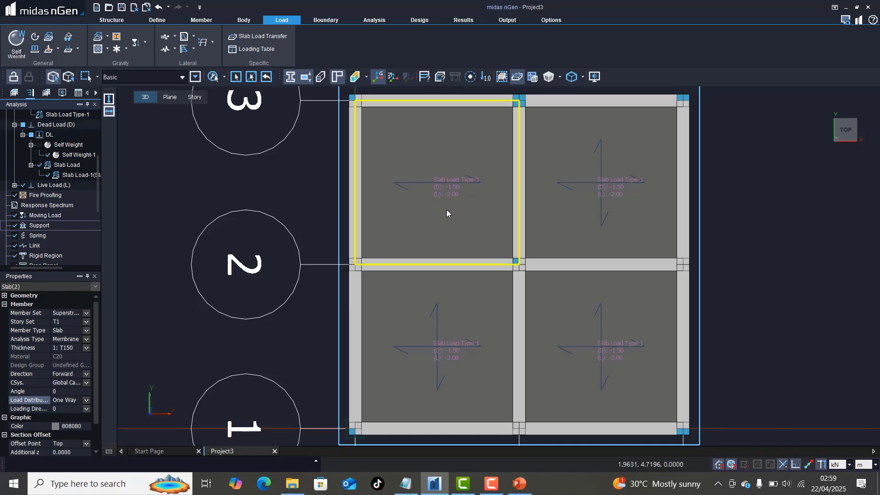
left_click(86, 400)
left_click(66, 417)
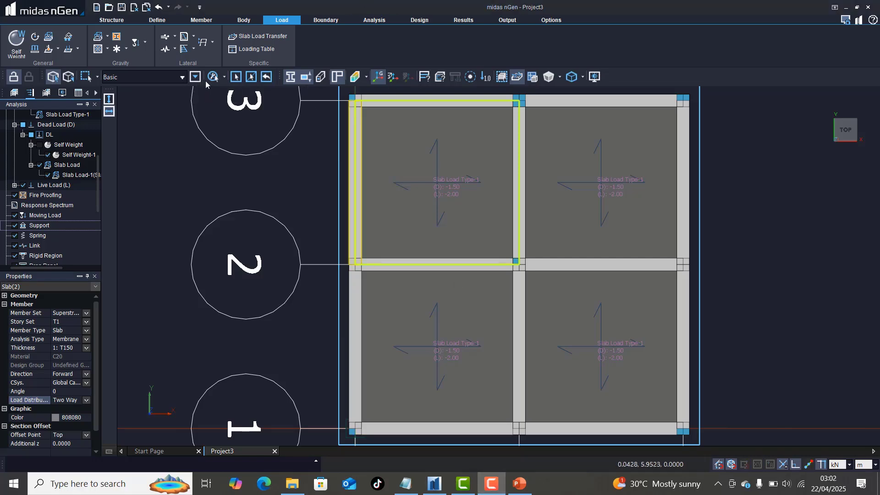
Examine the loaded frame in isometric view, from the front corner and from the corner near grid 3
left_click(837, 138)
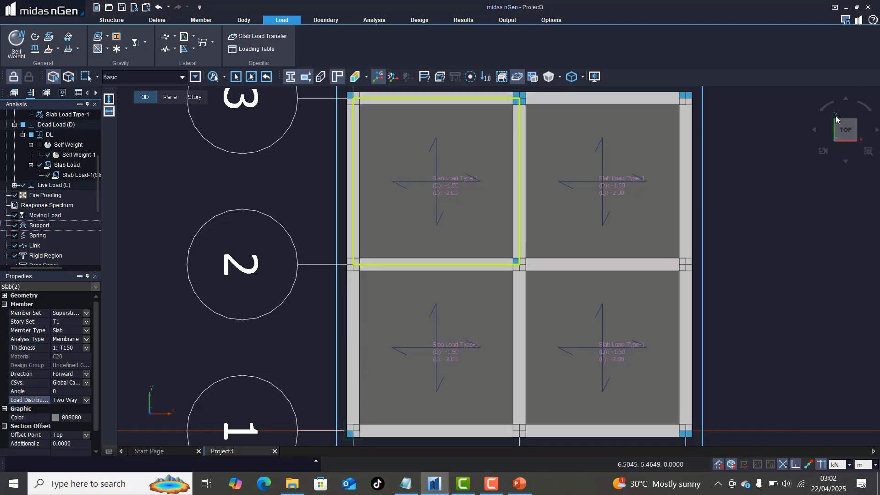
left_click_drag(838, 129, 835, 137)
left_click(832, 128)
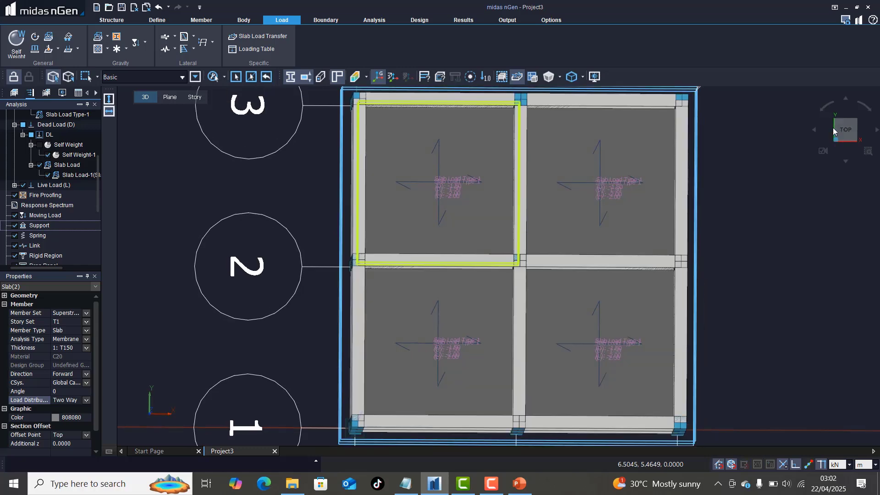
left_click(835, 122)
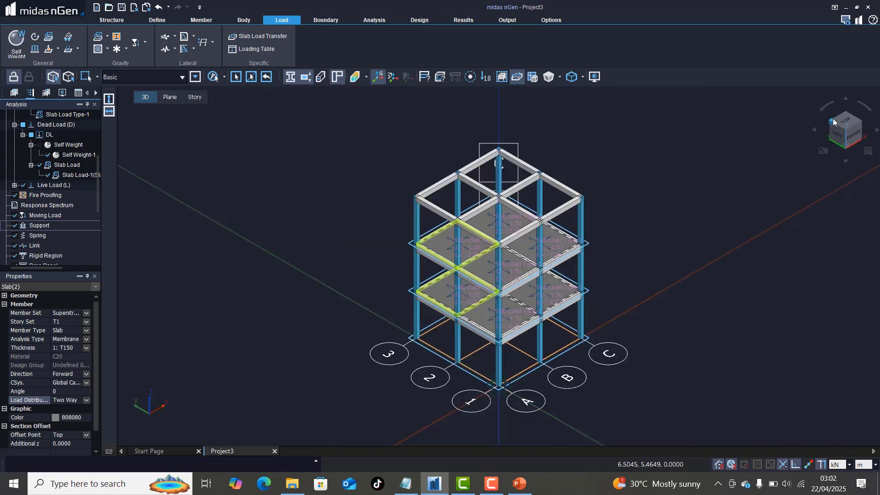
left_click(832, 120)
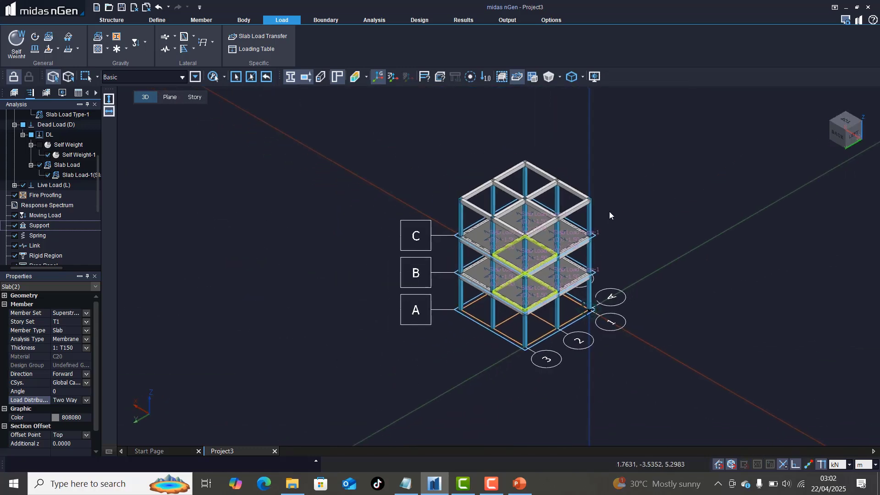
scroll(596, 298, "up", 5)
scroll(259, 211, "down", 3)
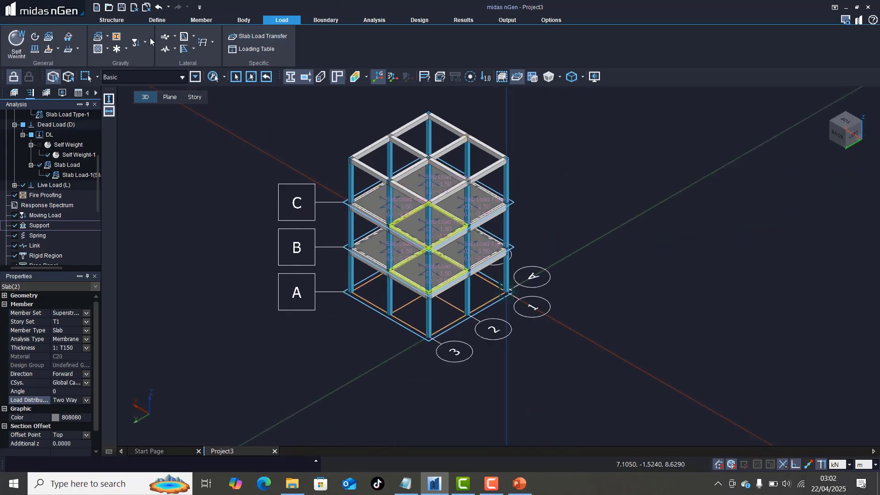
left_click(212, 42)
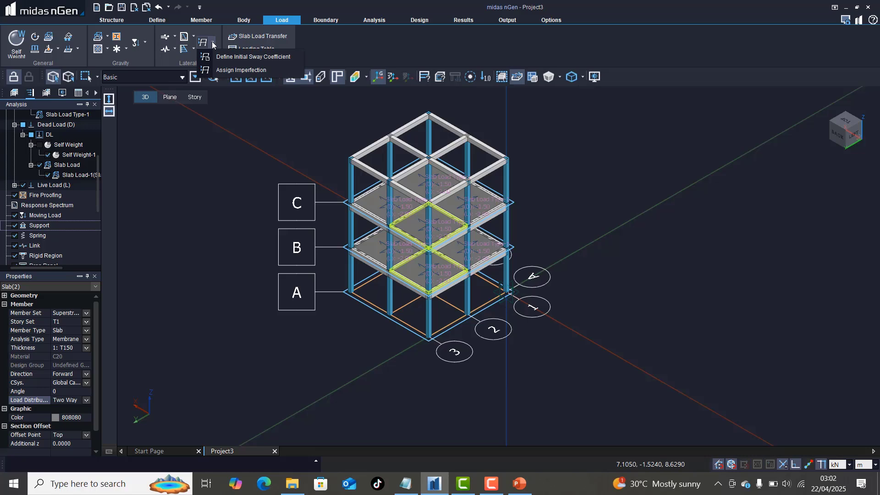
left_click(213, 41)
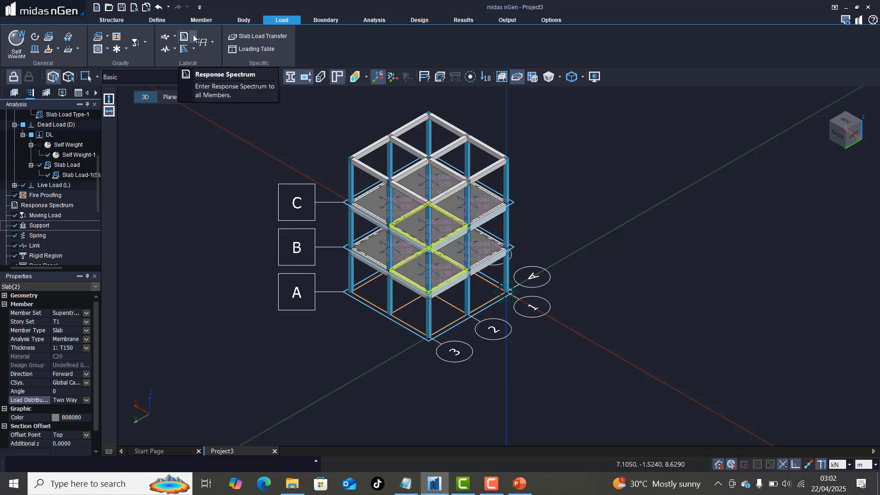
left_click(193, 38)
left_click(193, 38)
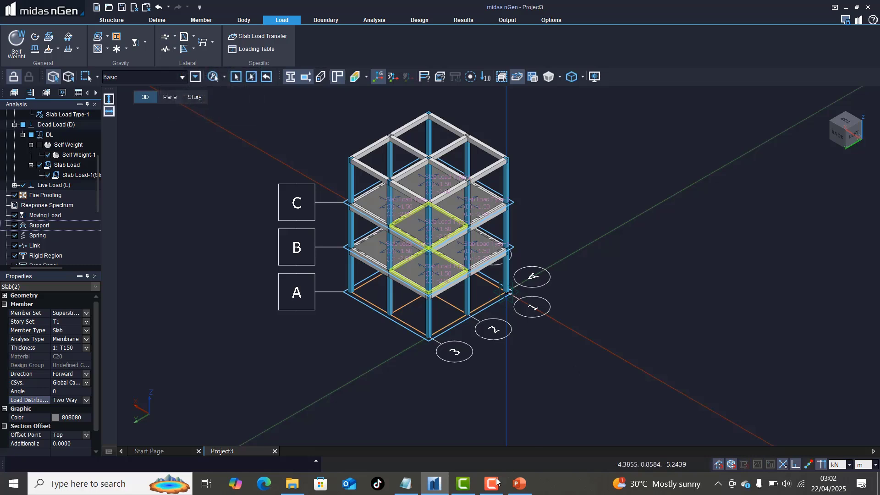
mouse_move(496, 484)
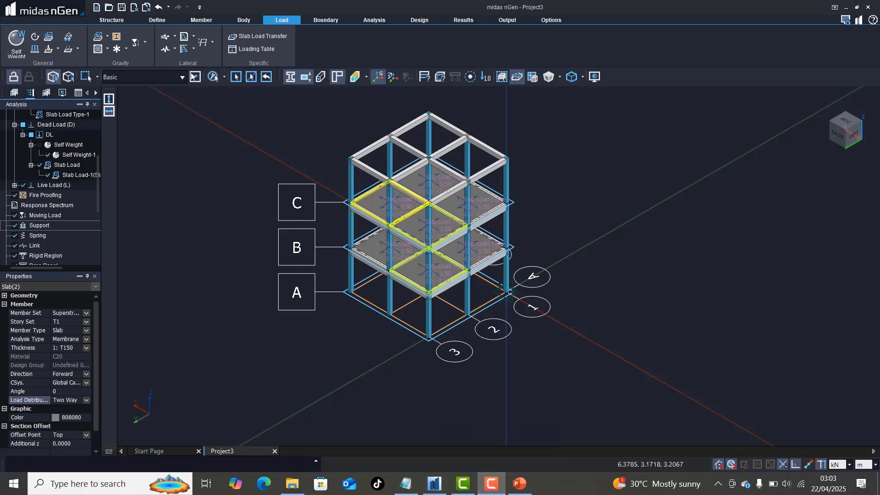
left_click(127, 48)
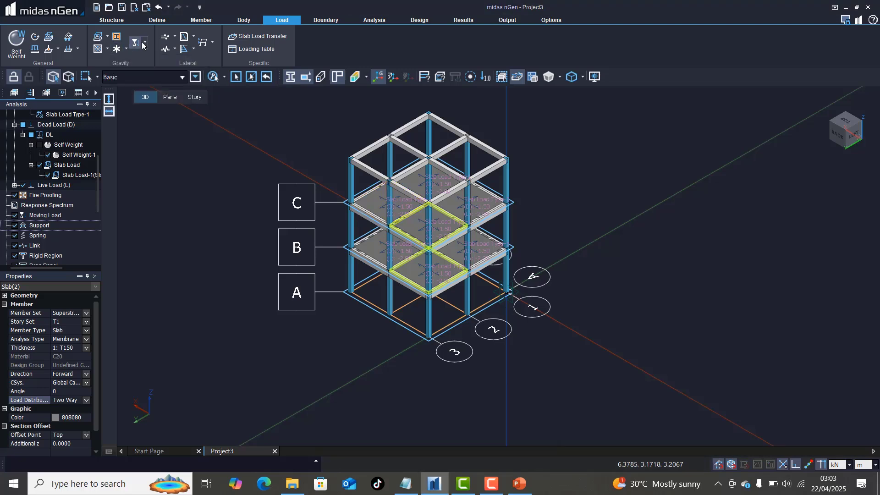
left_click(176, 37)
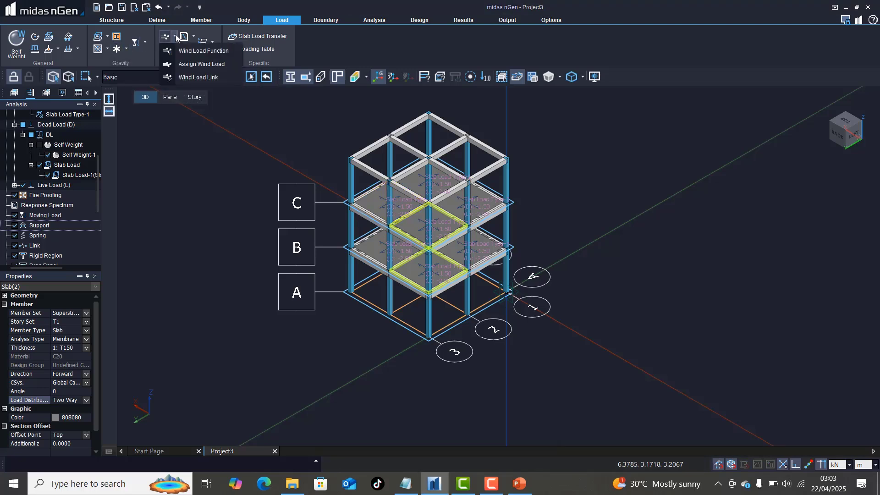
left_click(177, 38)
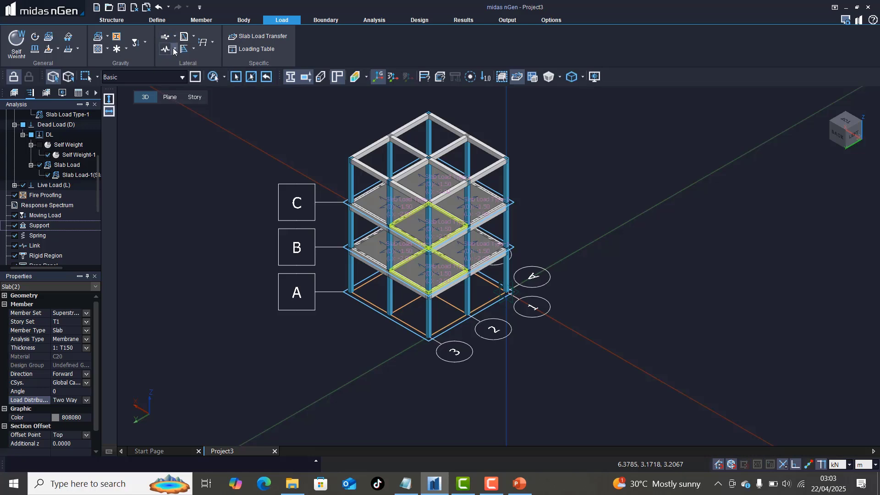
left_click(174, 49)
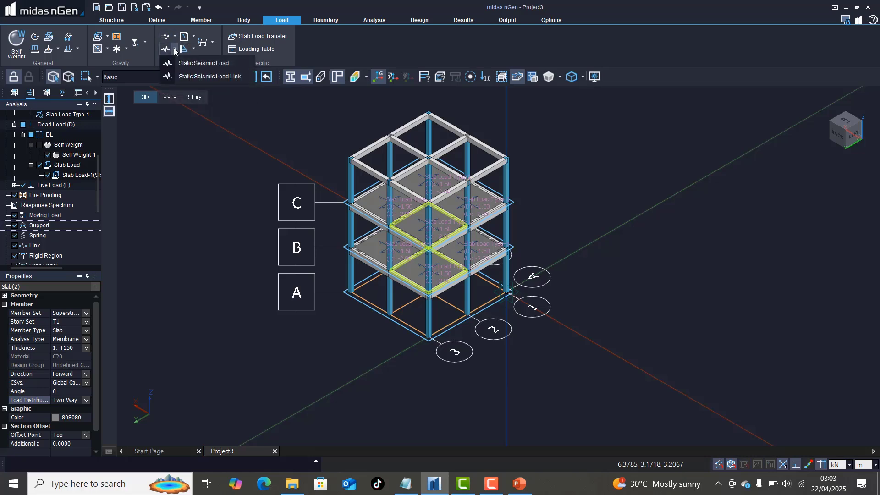
left_click(219, 27)
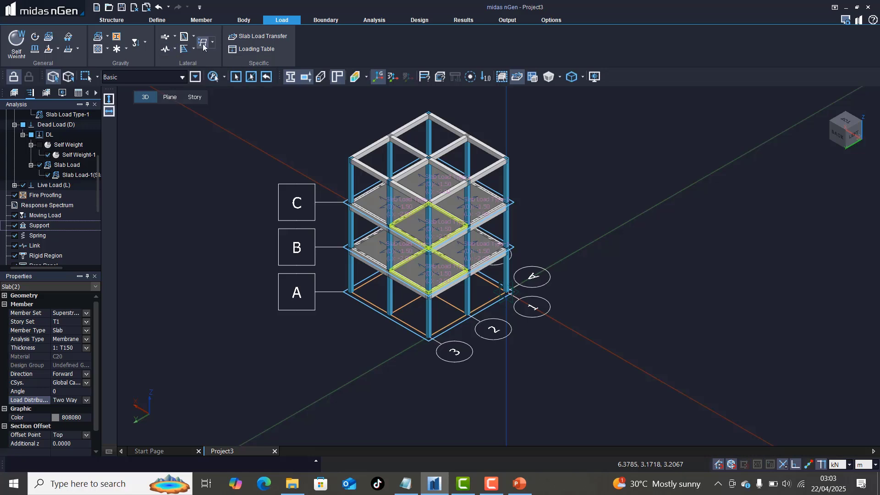
left_click(175, 37)
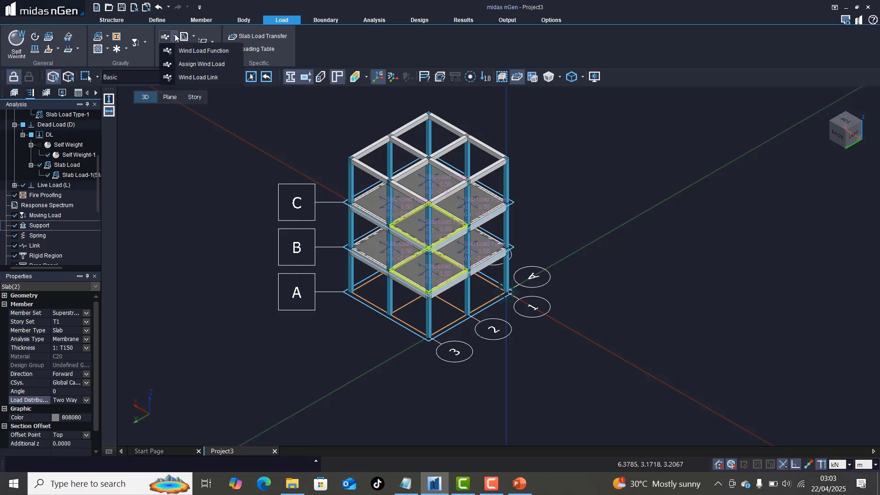
left_click(199, 50)
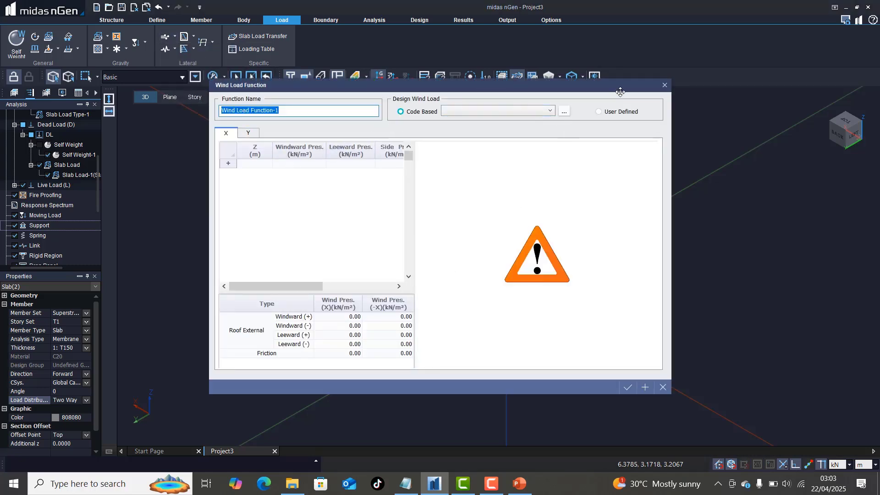
left_click(664, 84)
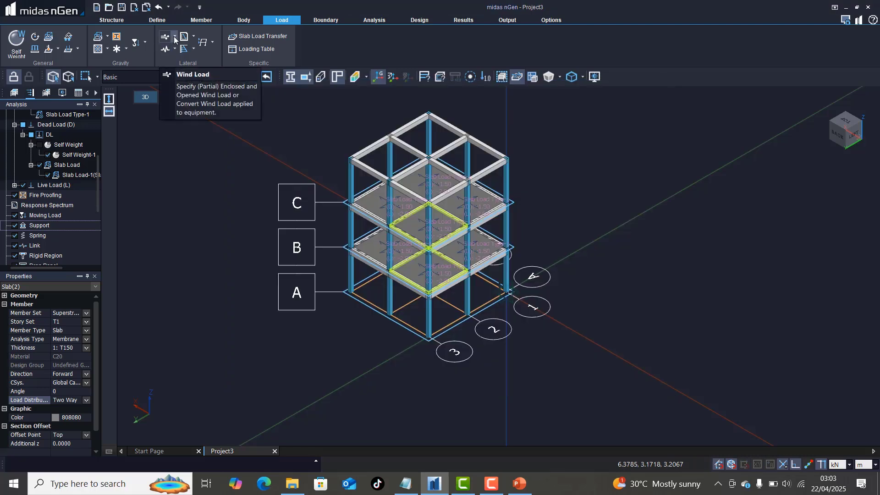
Start assigning Wind Load-1 in Wind Load Set-1, with both the major and orthogonal eccentricity set to None
left_click(174, 37)
left_click(186, 62)
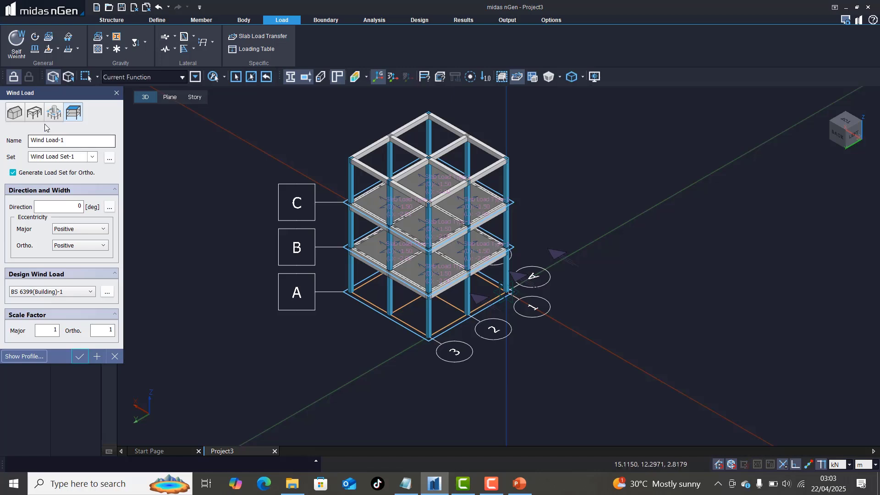
left_click_drag(57, 95, 198, 69)
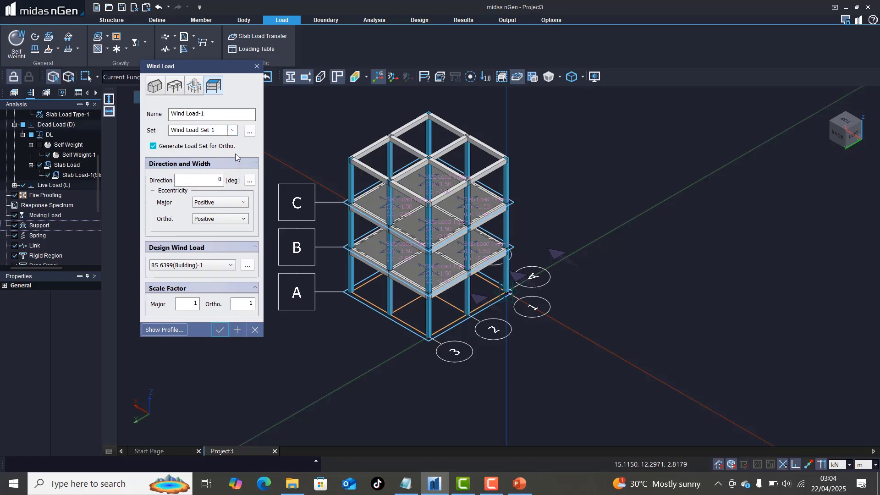
left_click(222, 207)
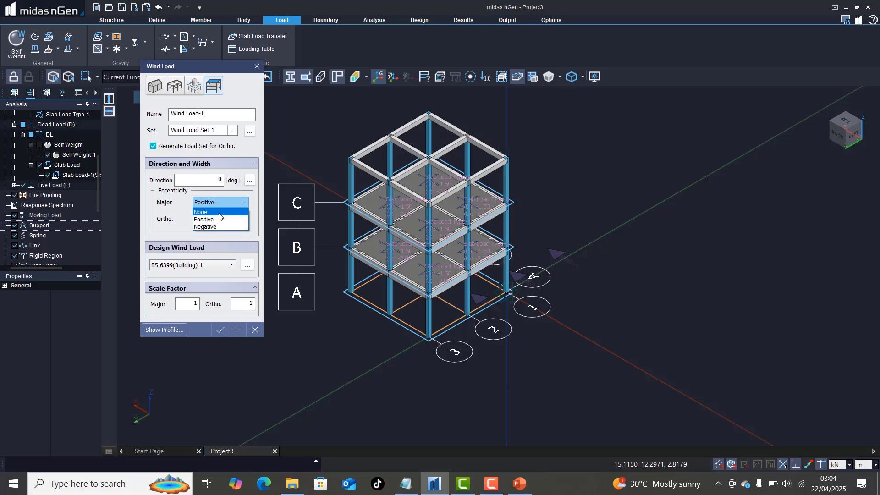
left_click(219, 212)
left_click(223, 219)
left_click(213, 227)
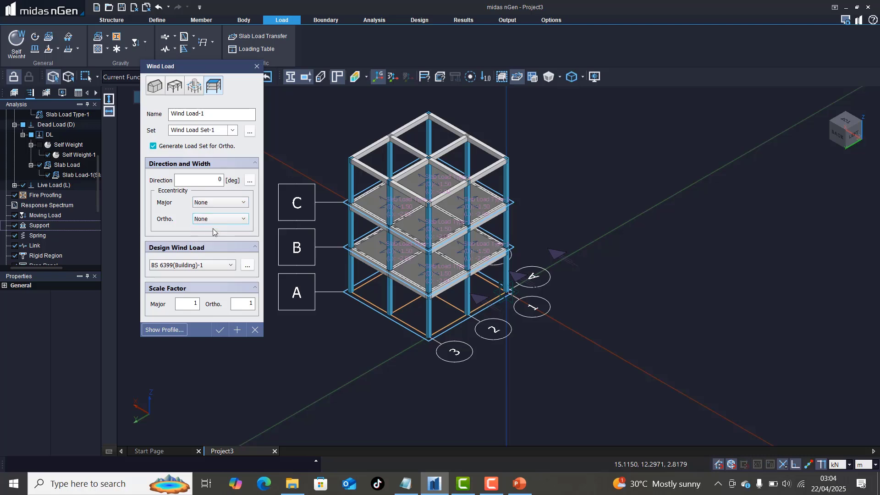
Add a building design wind load to BS 6399, with site category Town and building type factor 1
left_click(247, 265)
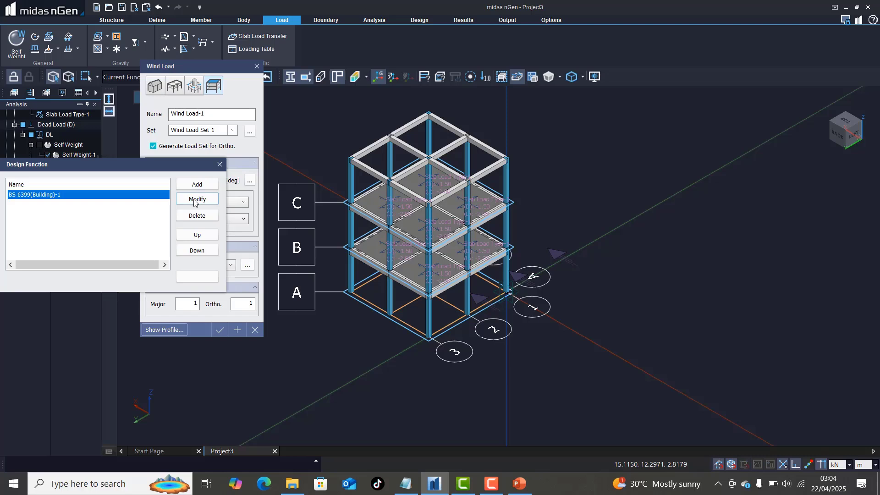
left_click(198, 184)
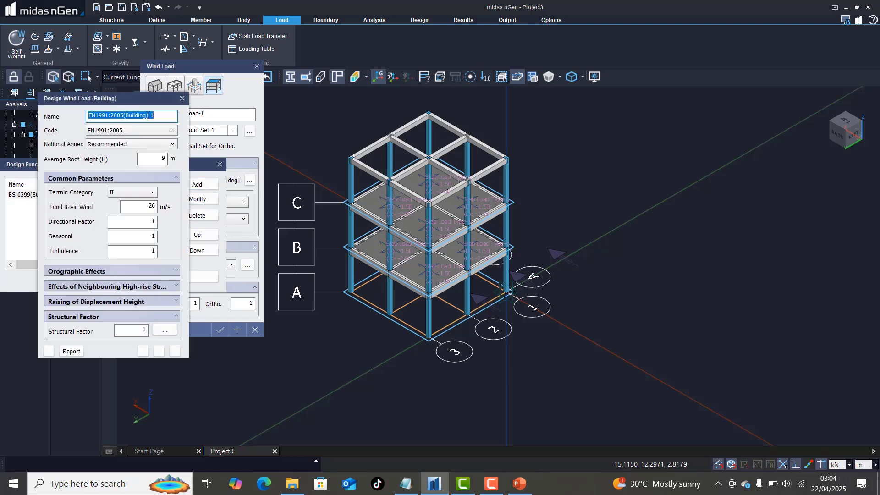
left_click(115, 132)
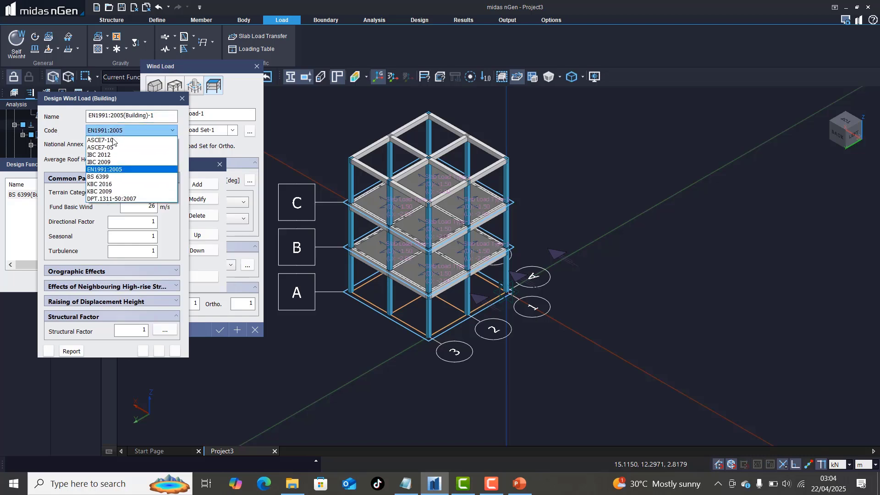
left_click(130, 177)
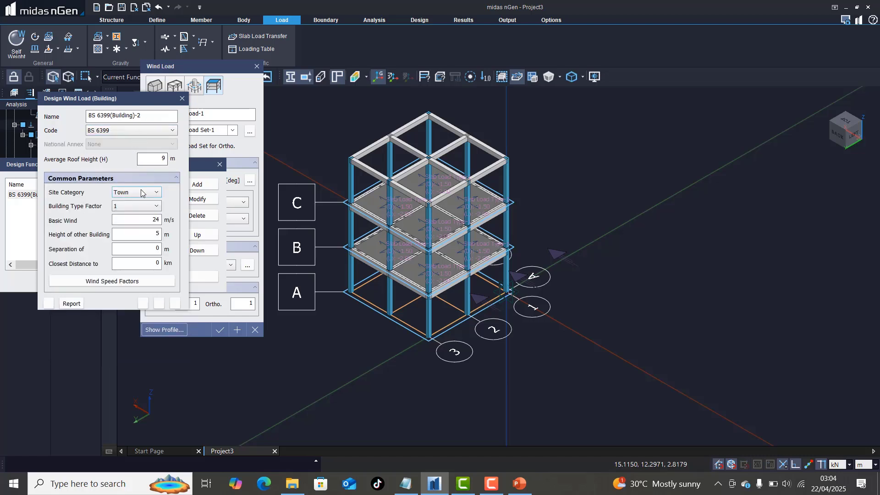
left_click(131, 194)
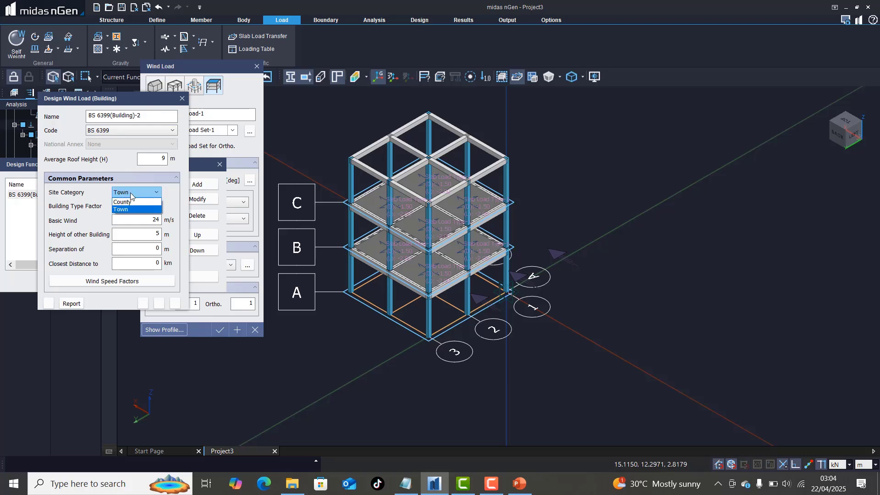
left_click(117, 158)
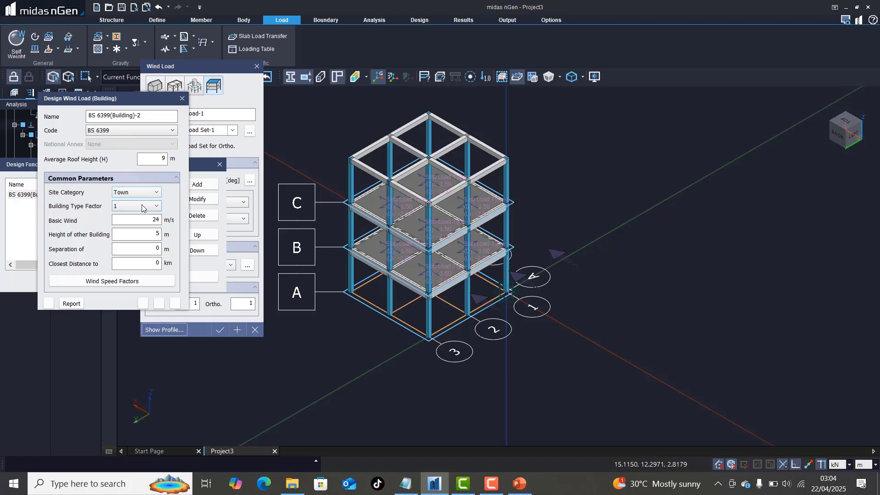
left_click(124, 208)
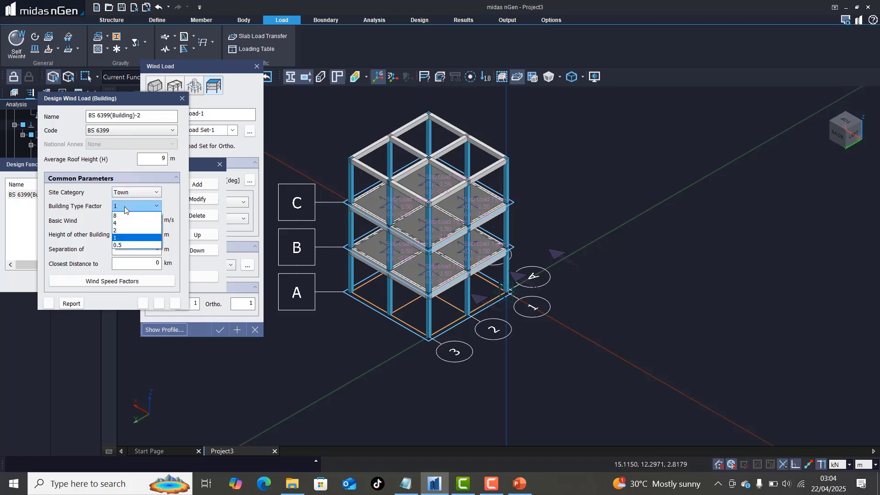
left_click(124, 207)
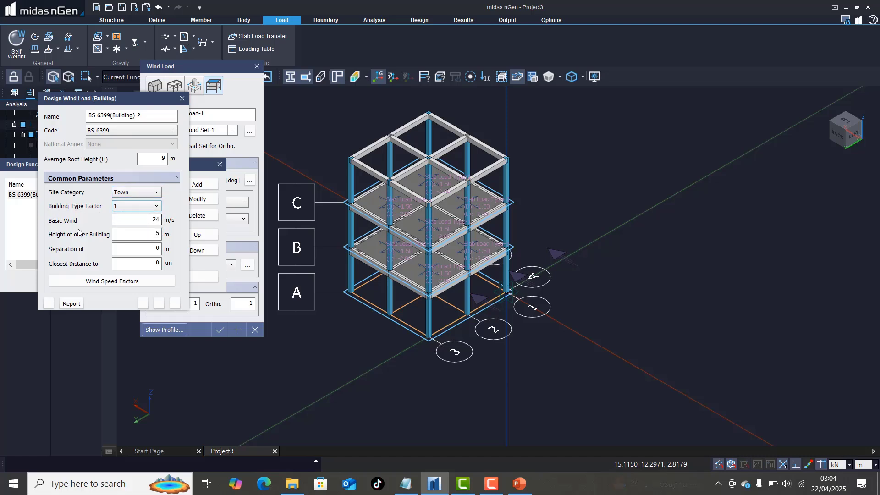
left_click(142, 222)
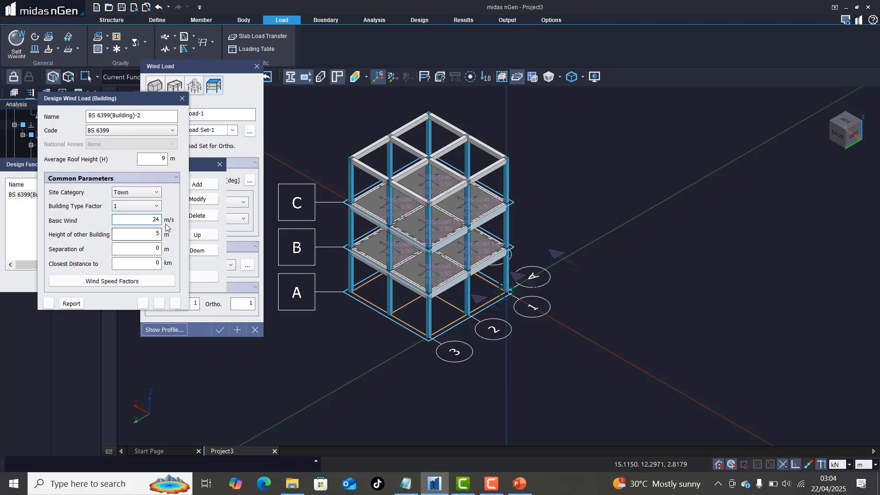
left_click(123, 235)
left_click(137, 251)
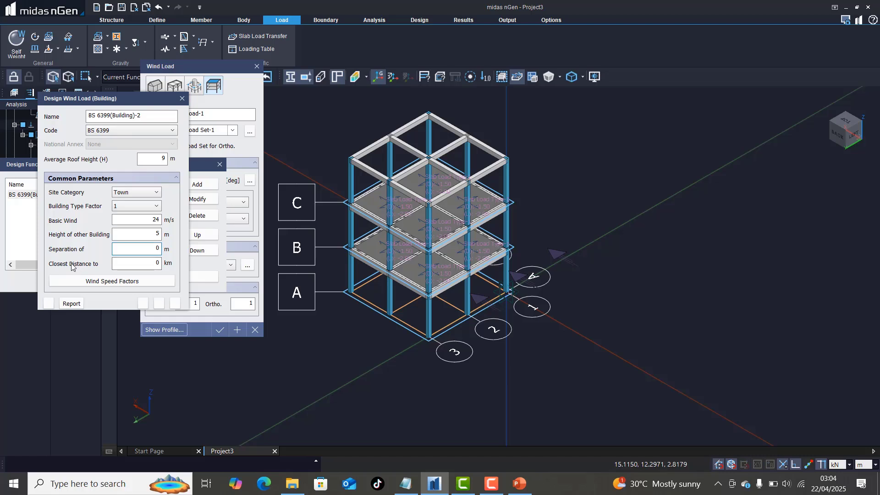
double_click(160, 266)
left_click(141, 264)
left_click(499, 491)
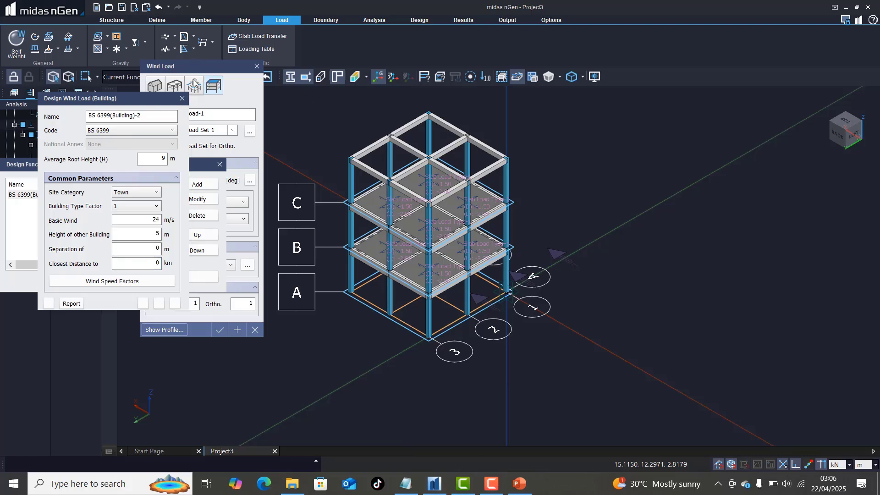
Set the design wind load's separation to 7 m and closest distance to 3 km, save it and leave the function list
left_click(153, 253)
double_click(156, 253)
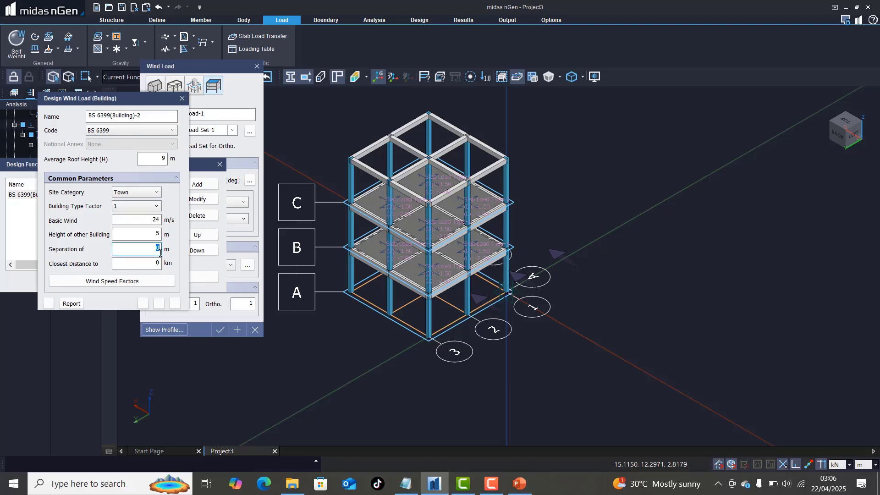
type("7")
double_click(149, 263)
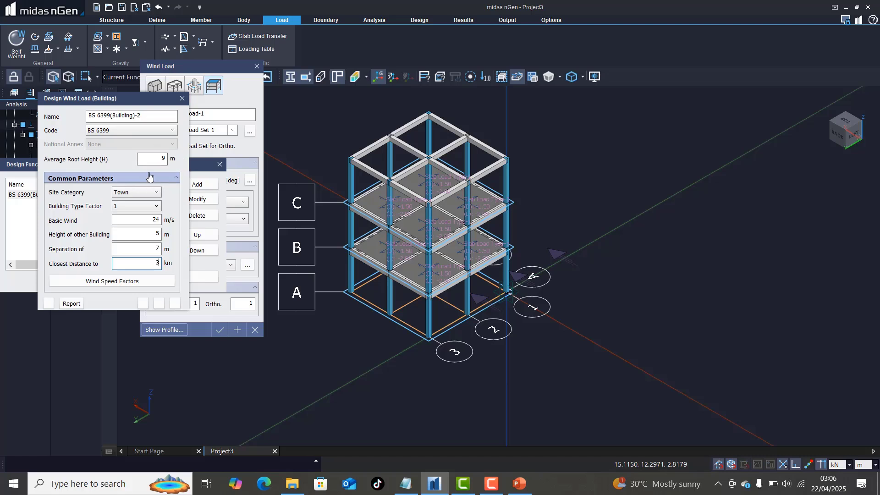
left_click(143, 304)
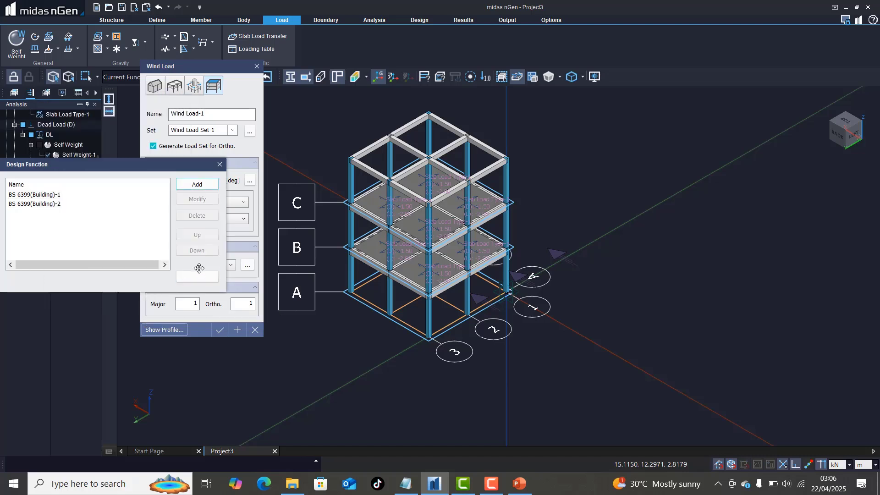
left_click(42, 205)
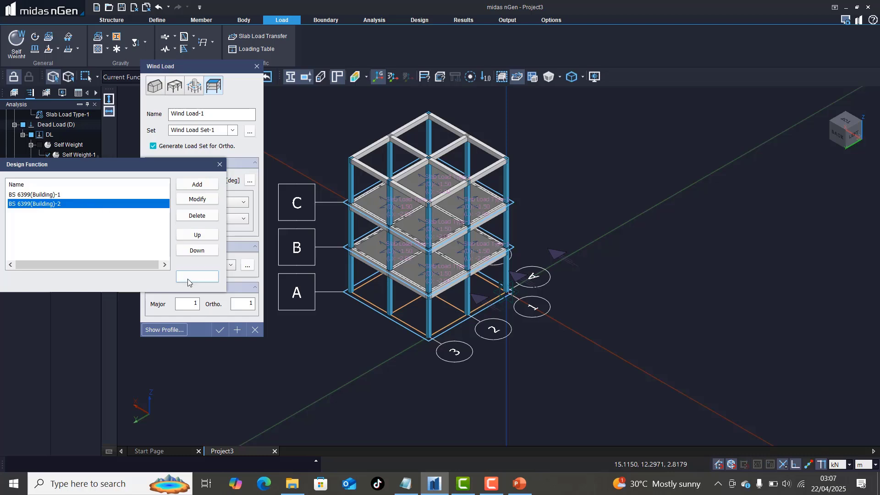
left_click(188, 279)
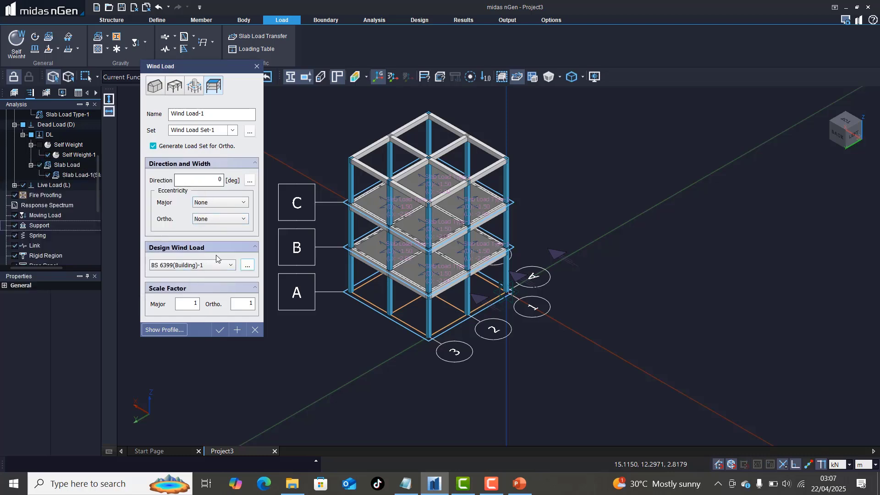
Check the wind load profile for story set T1, and apply Wind Load-1 to the frame using BS 6399(Building)-1
left_click(491, 483)
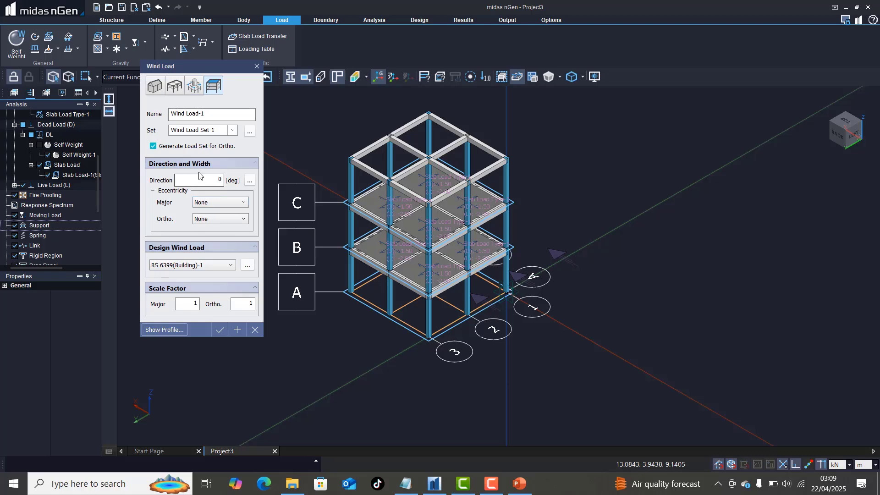
left_click(165, 330)
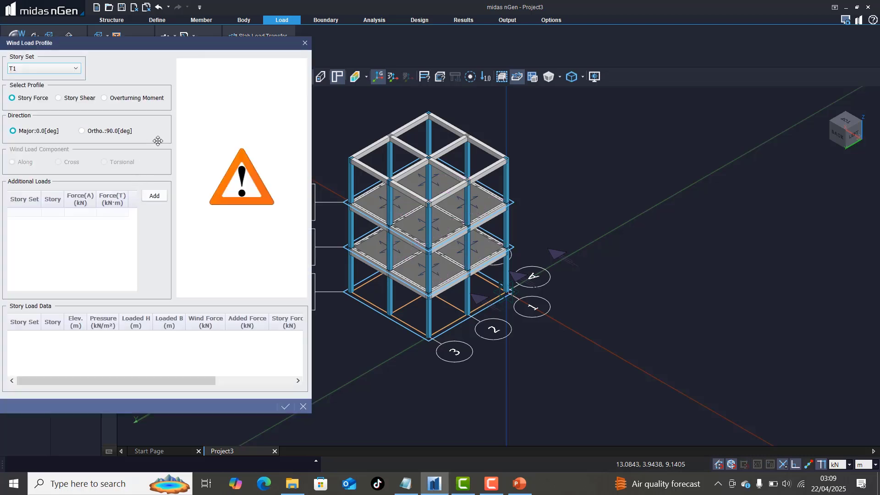
left_click(303, 43)
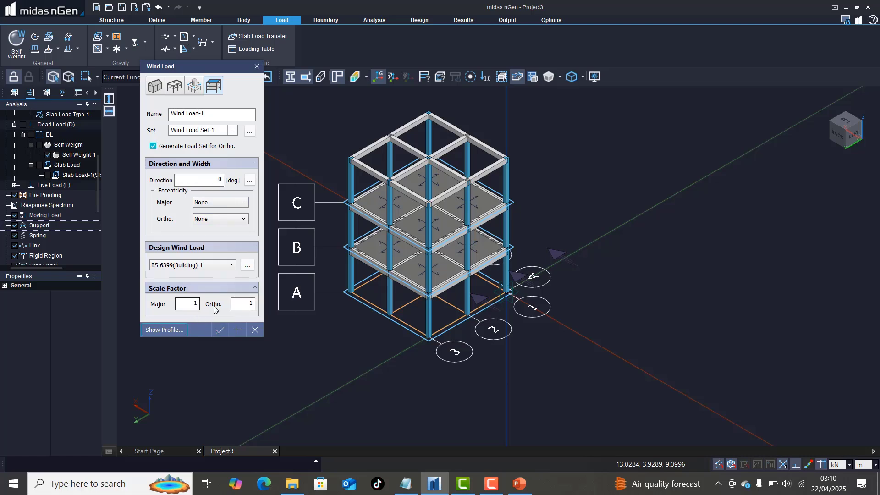
left_click(219, 330)
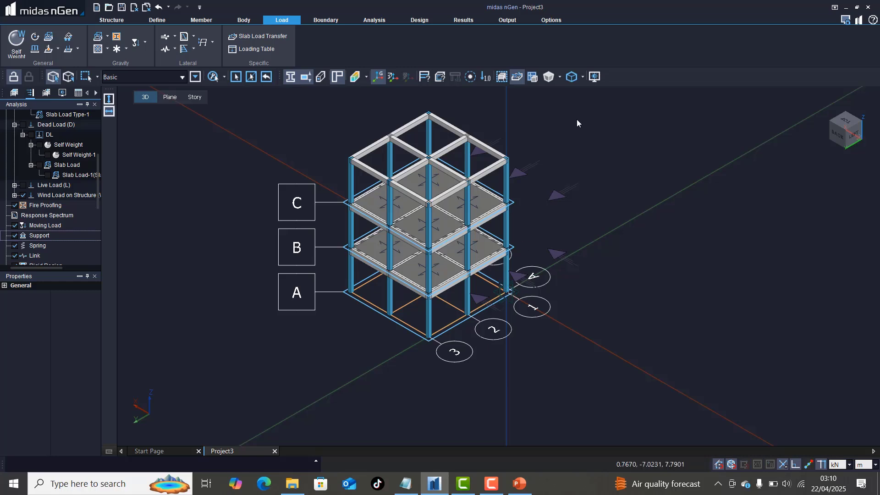
left_click(491, 485)
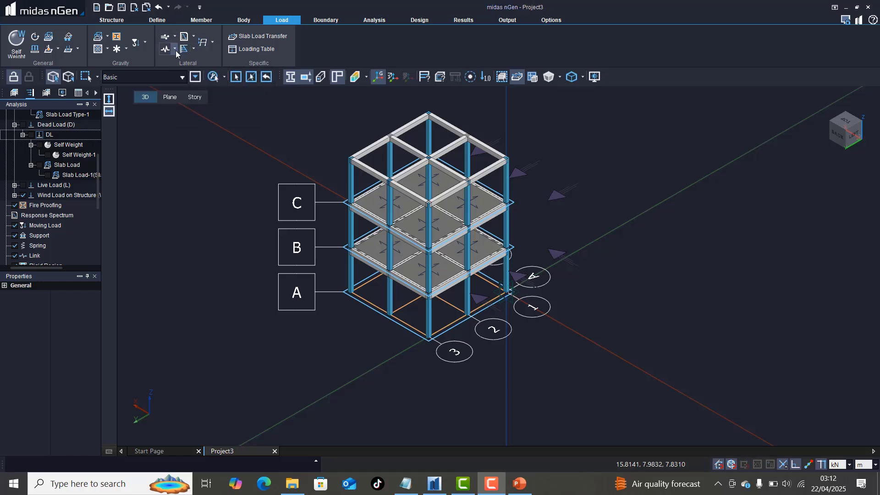
Start assigning Static Seismic Load-1 in Seismic Load Set-1, with both eccentricities set to None and an orthogonal load set generated
left_click(175, 49)
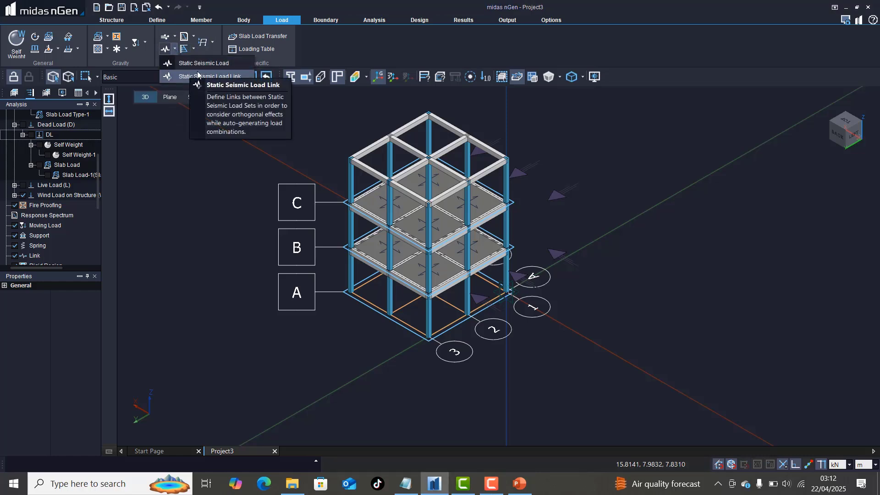
left_click(217, 63)
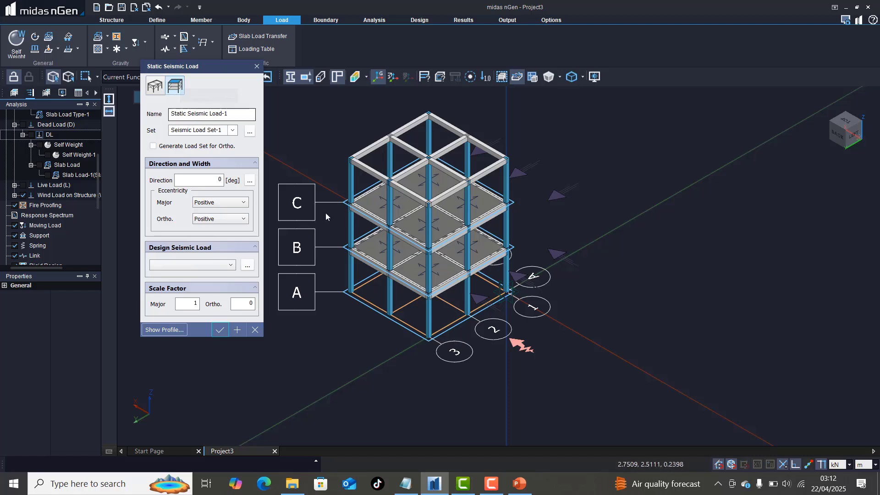
left_click(220, 203)
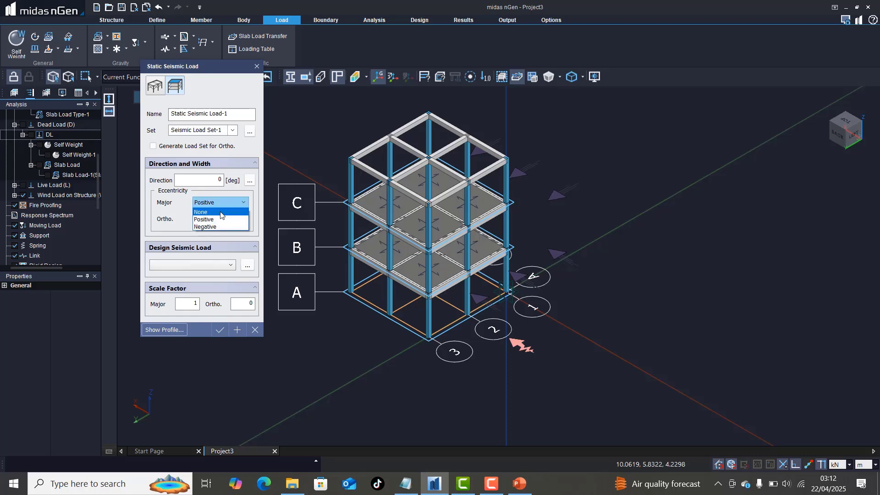
left_click(225, 216)
left_click(240, 220)
left_click(211, 231)
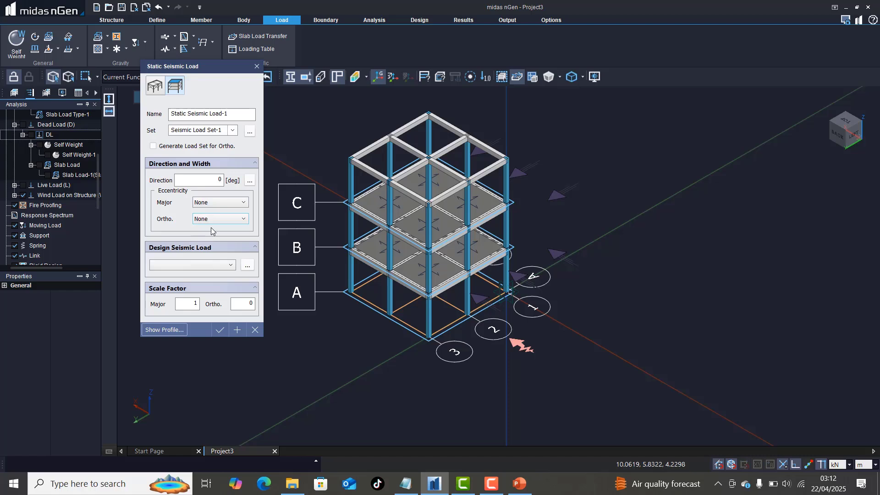
left_click(154, 147)
Add a design seismic load to EN1998:2004 with the Recommended national annex
left_click(248, 266)
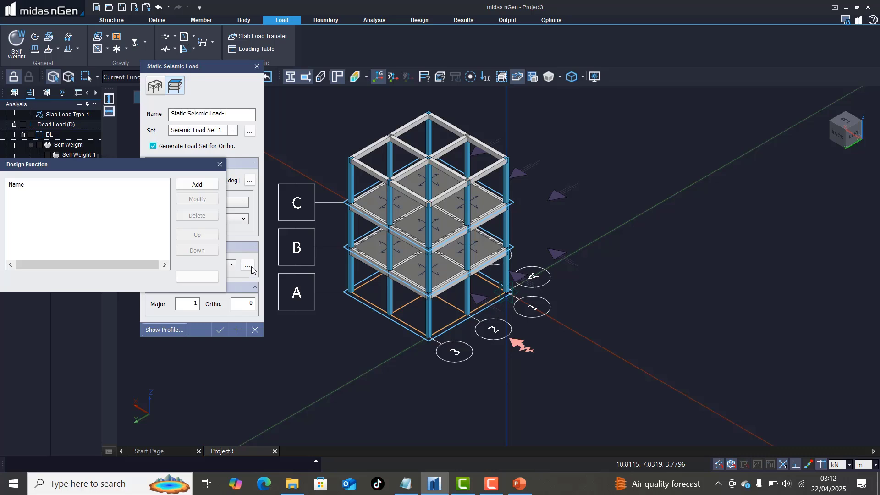
left_click(204, 186)
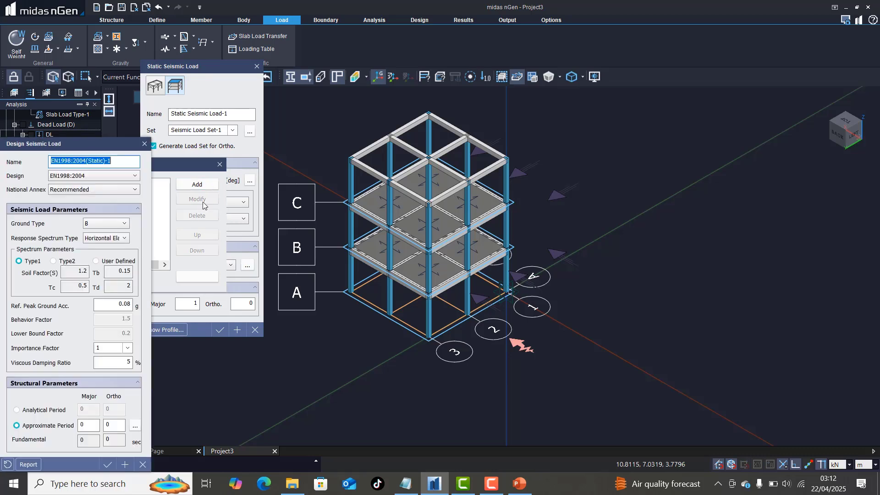
left_click_drag(50, 143, 177, 79)
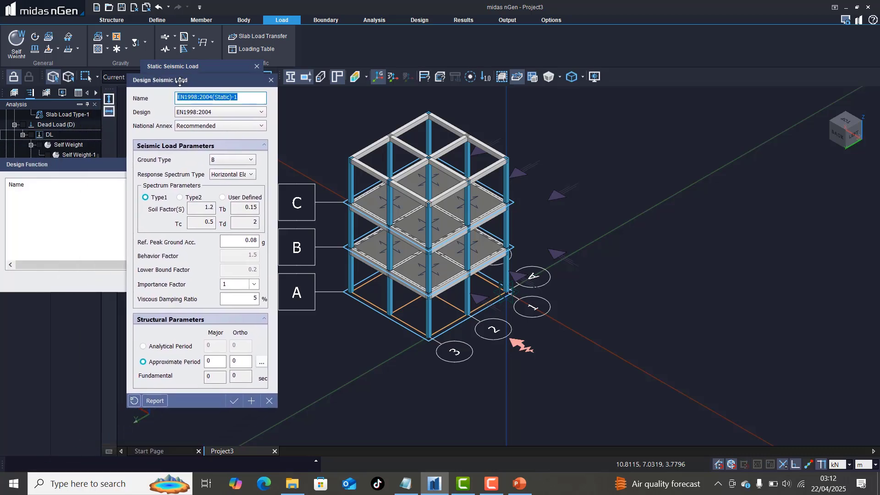
left_click(223, 112)
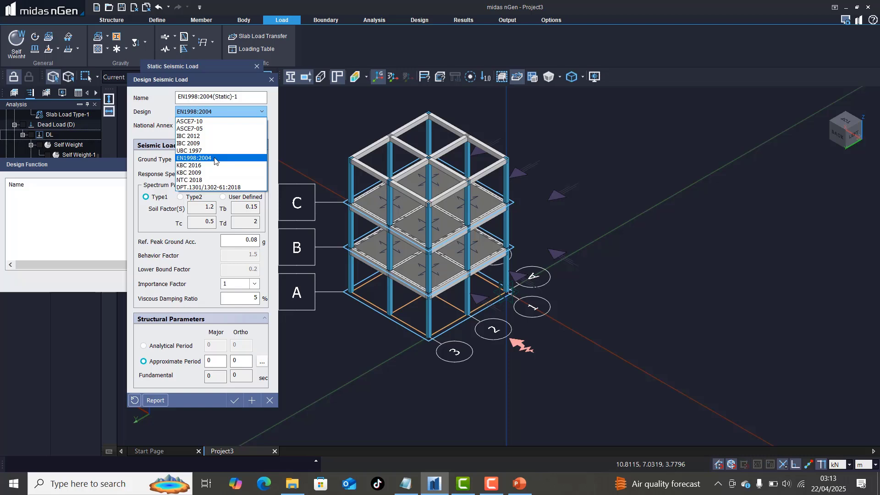
left_click(213, 114)
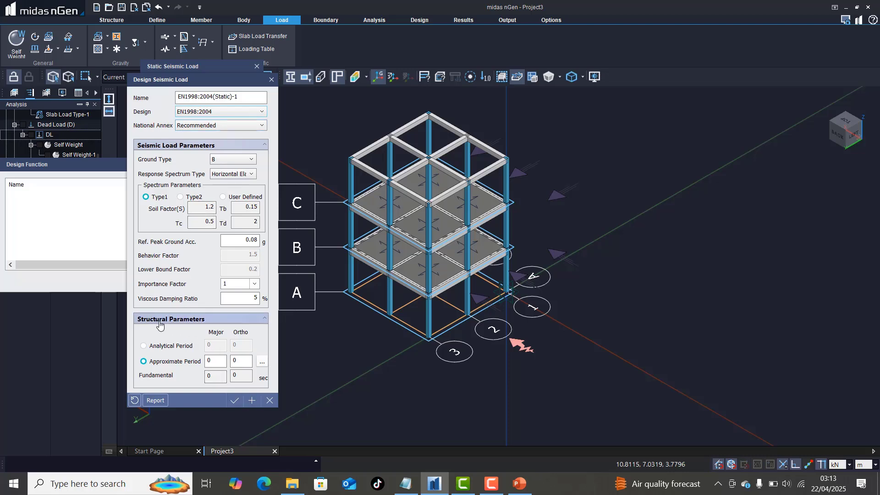
Calculate the approximate periods in the major and orthogonal directions with T = 0.085H^(3/4) and H = 9 m, and save the design seismic load
left_click(261, 363)
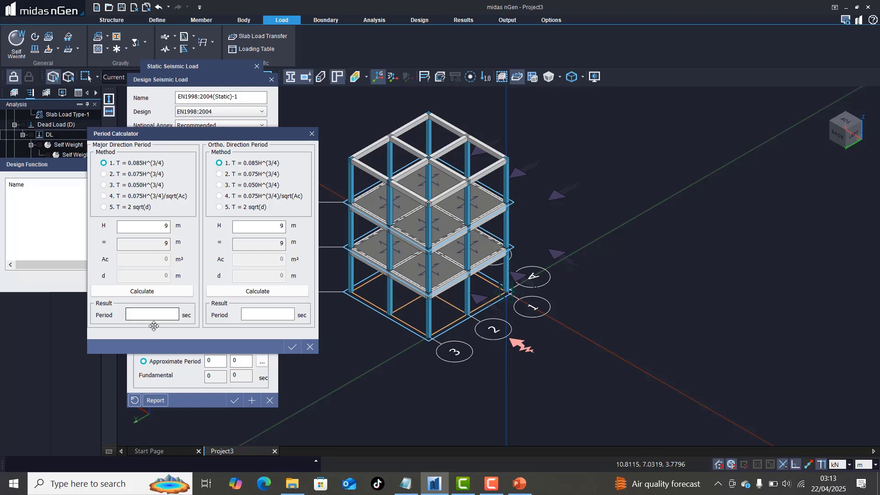
left_click(151, 292)
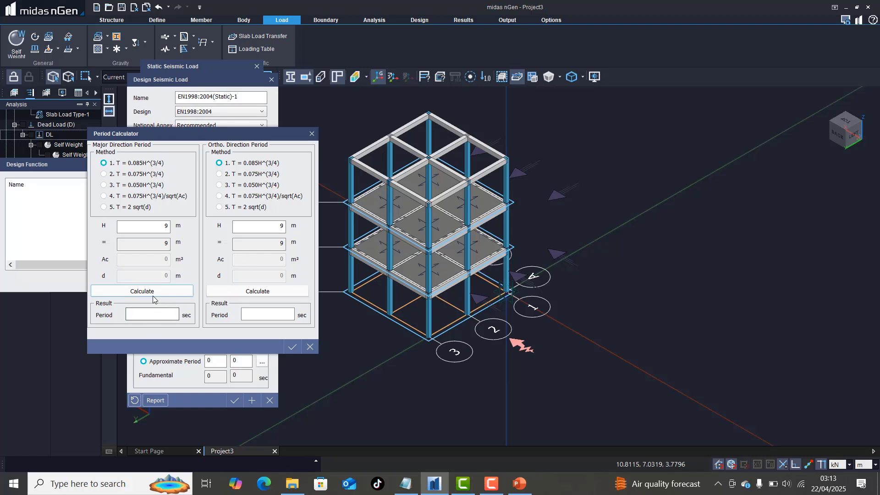
left_click(258, 293)
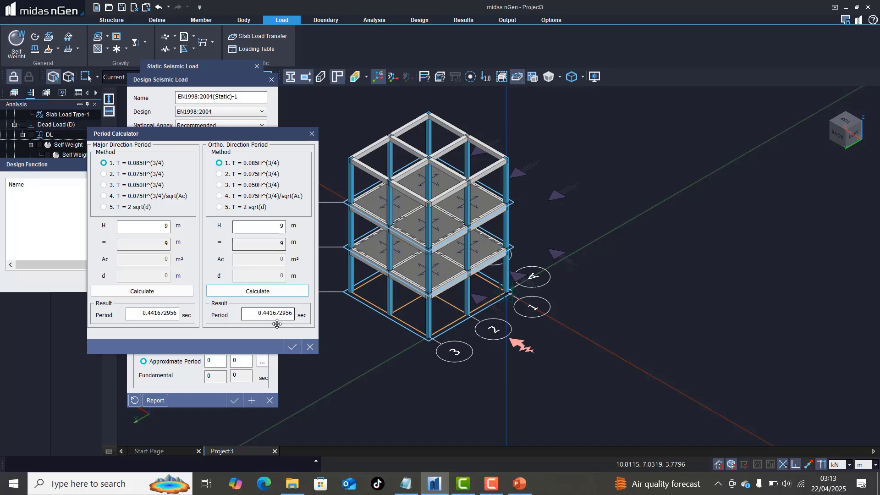
left_click(289, 349)
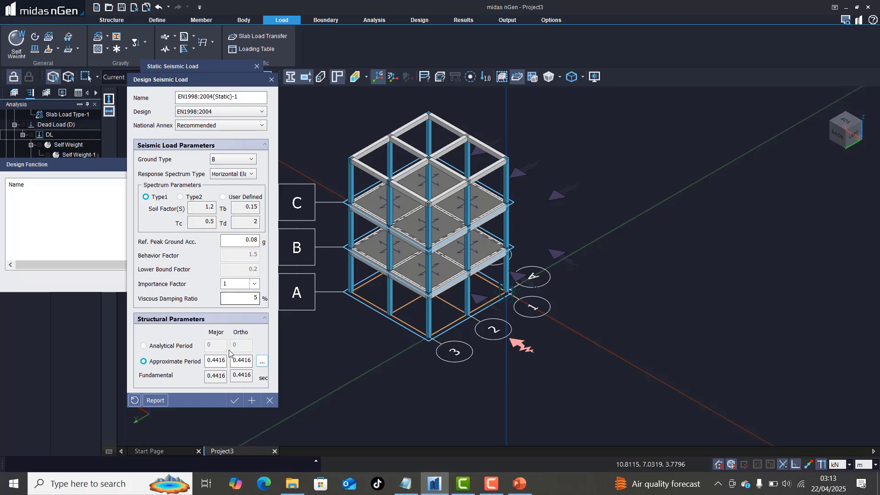
left_click(235, 402)
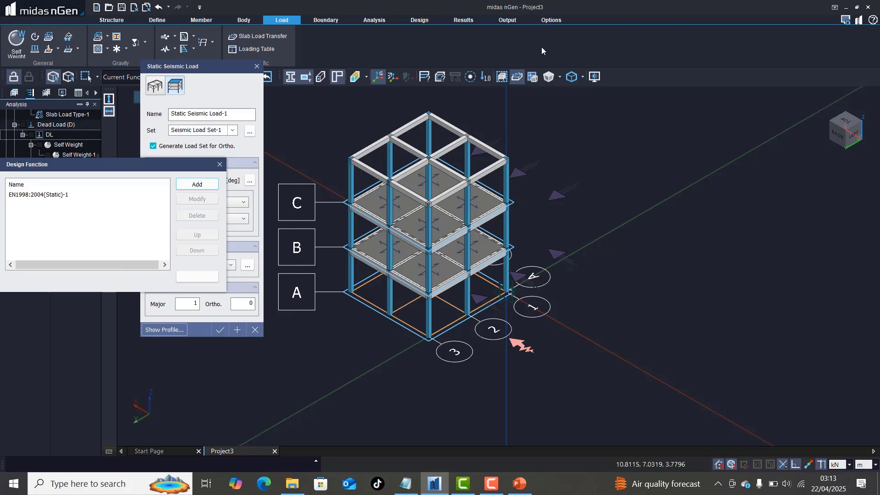
Leave the function list and apply Static Seismic Load-1 to the frame using EN1998:2004(Static)-1
left_click(200, 277)
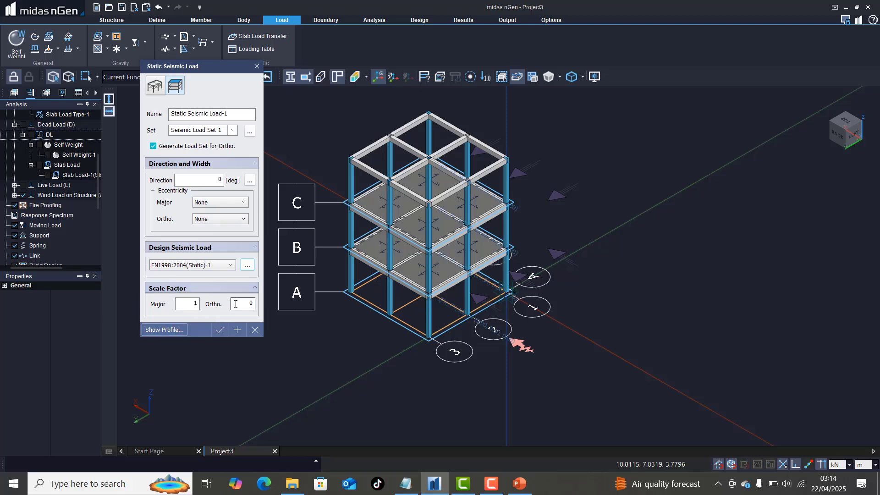
left_click(249, 311)
left_click(218, 331)
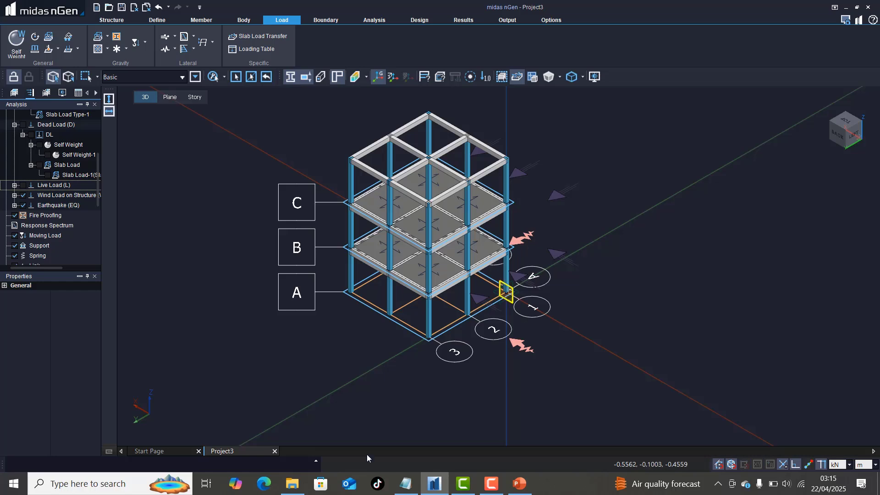
Expand the earthquake and wind load sets in the model tree to review the loads they contain
left_click(14, 205)
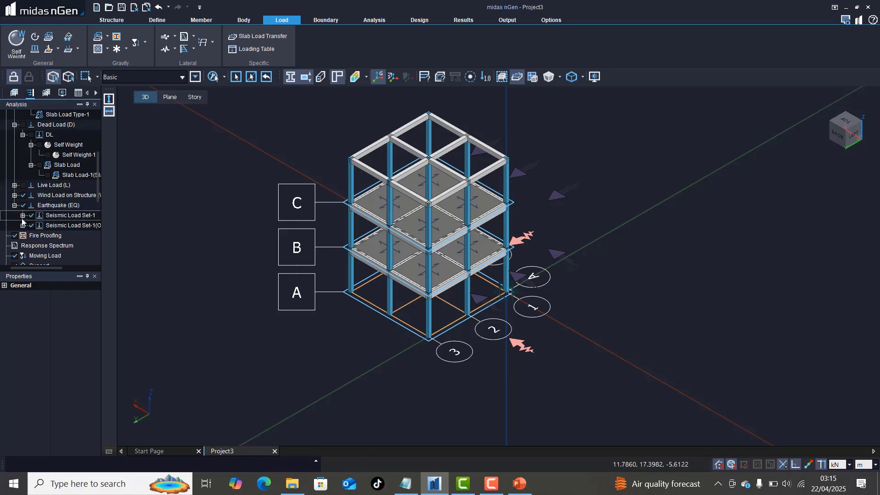
left_click(22, 215)
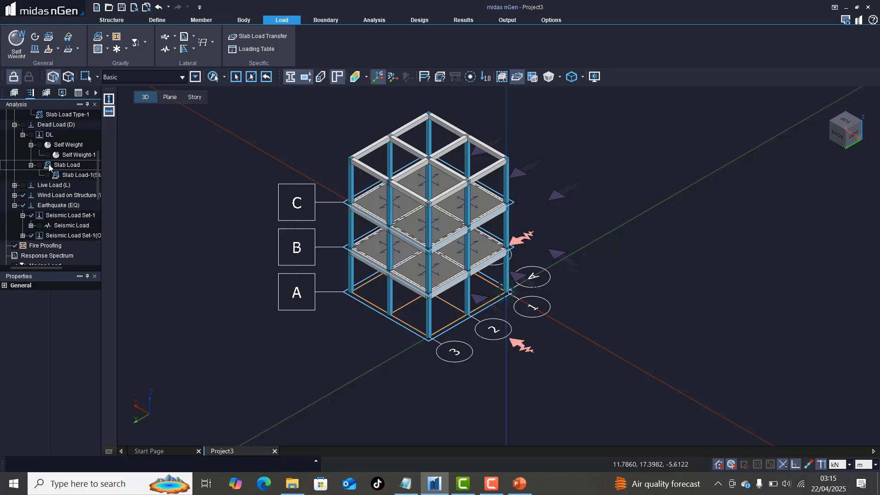
left_click(15, 195)
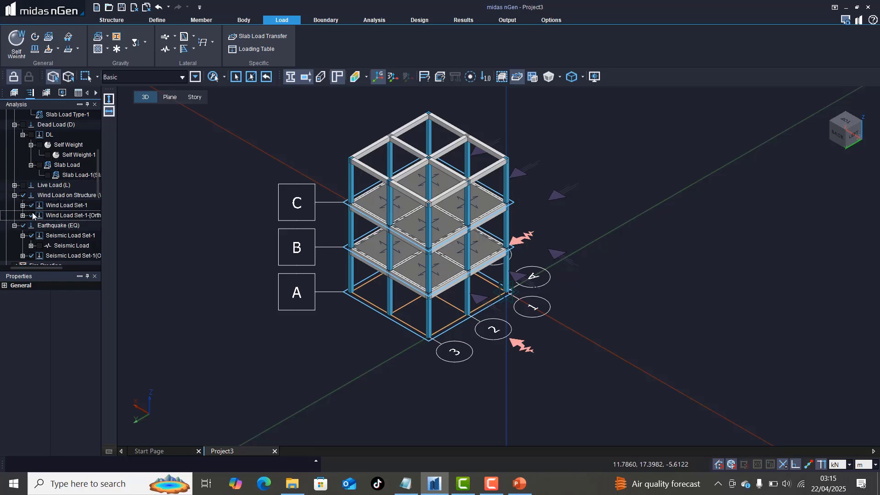
left_click(23, 205)
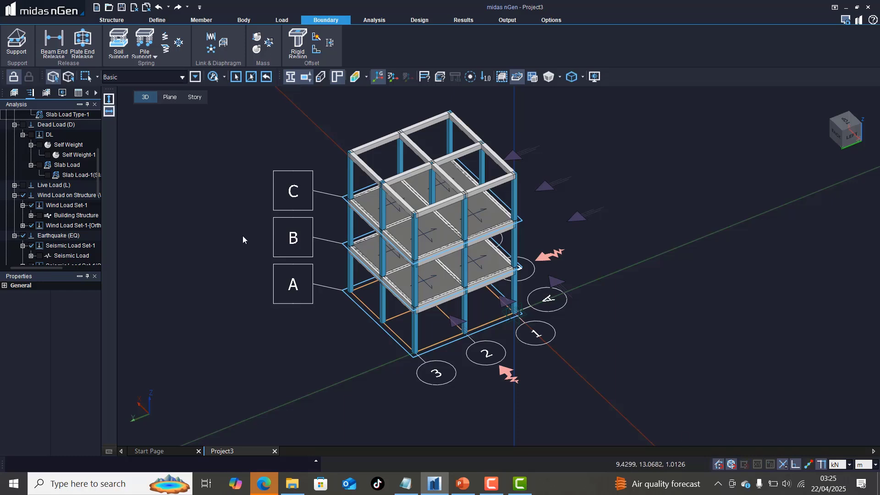
Assign Support-1 of type Fix in Support Set-1 to all column base nodes at the lowest level
left_click(15, 46)
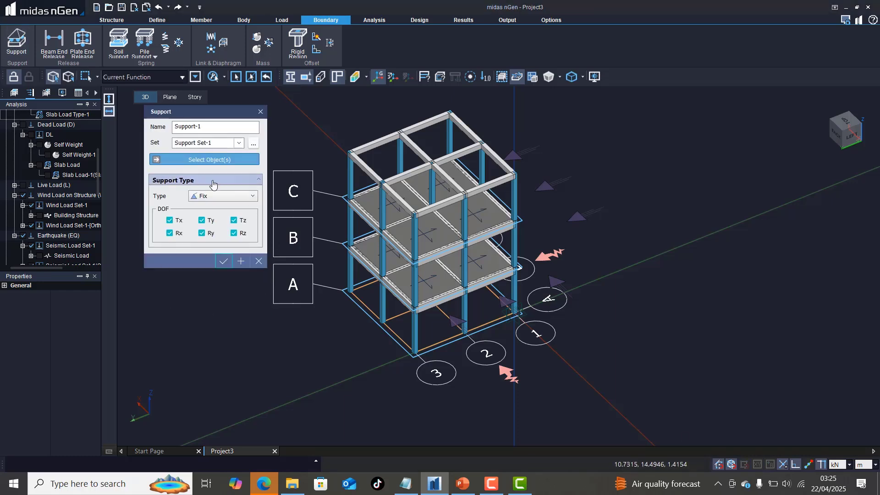
left_click(247, 198)
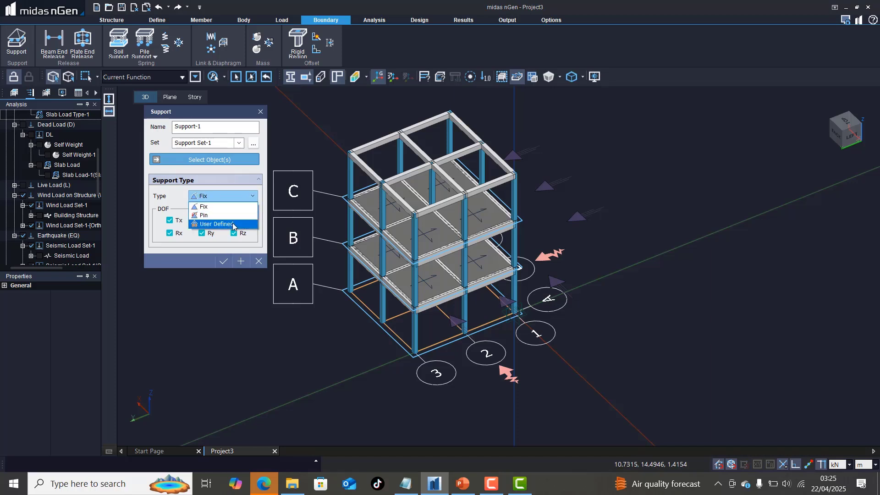
left_click(243, 199)
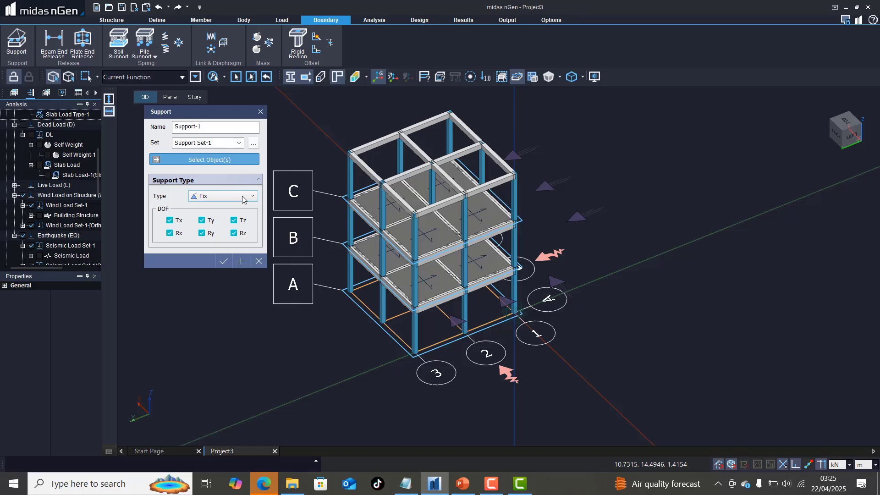
left_click(242, 198)
left_click(240, 198)
mouse_move(820, 130)
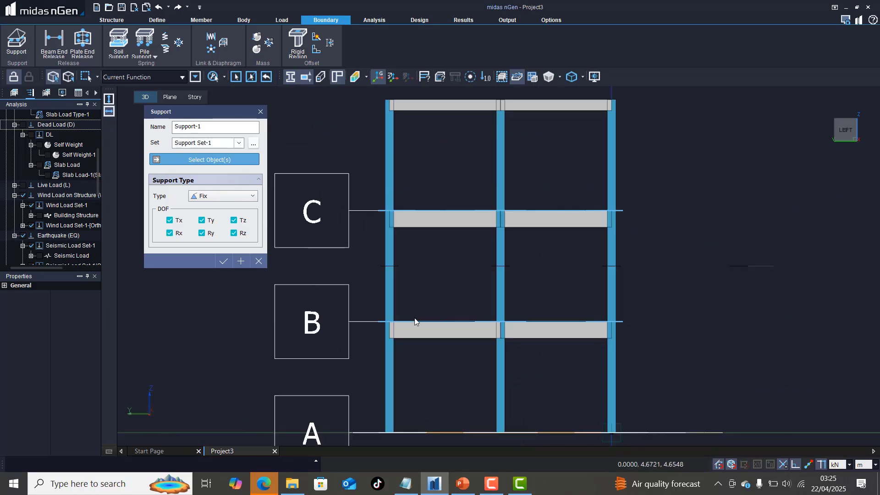
scroll(454, 183, "down", 4)
scroll(477, 429, "up", 3)
scroll(482, 419, "up", 1)
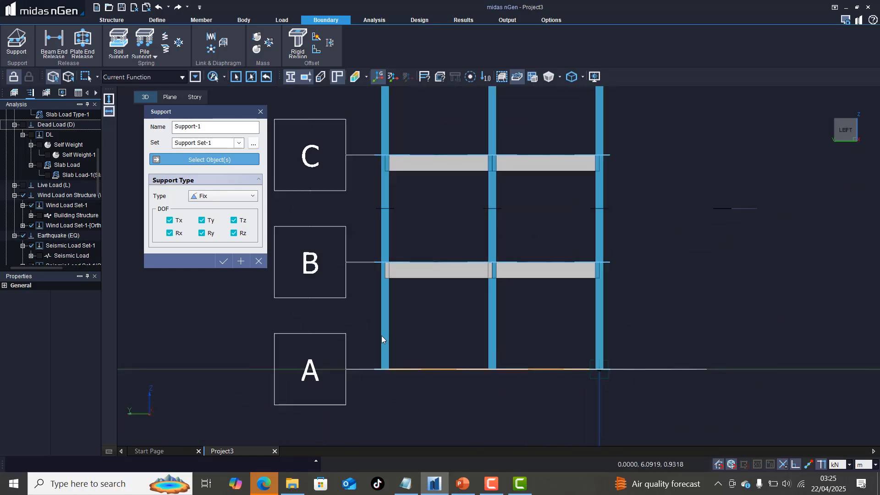
left_click_drag(359, 348, 646, 388)
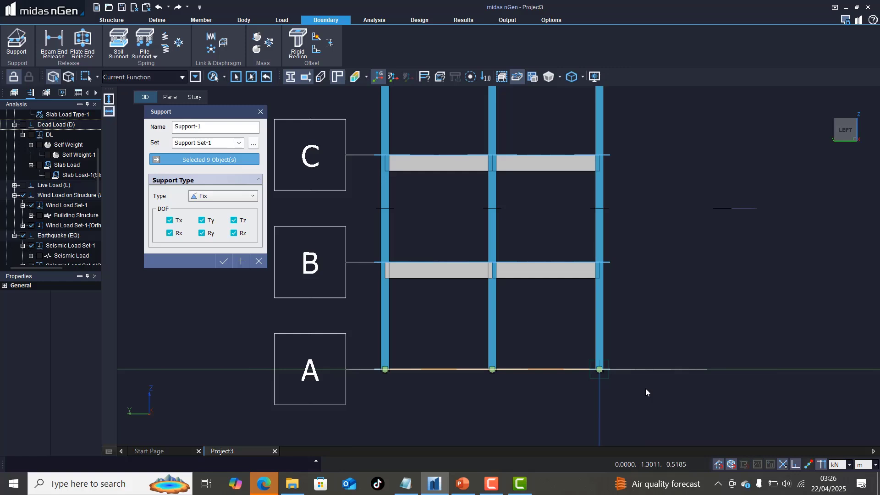
left_click(225, 260)
Examine the supports at the column bases, both close up and in a 3D view of the whole frame
scroll(486, 374, "up", 5)
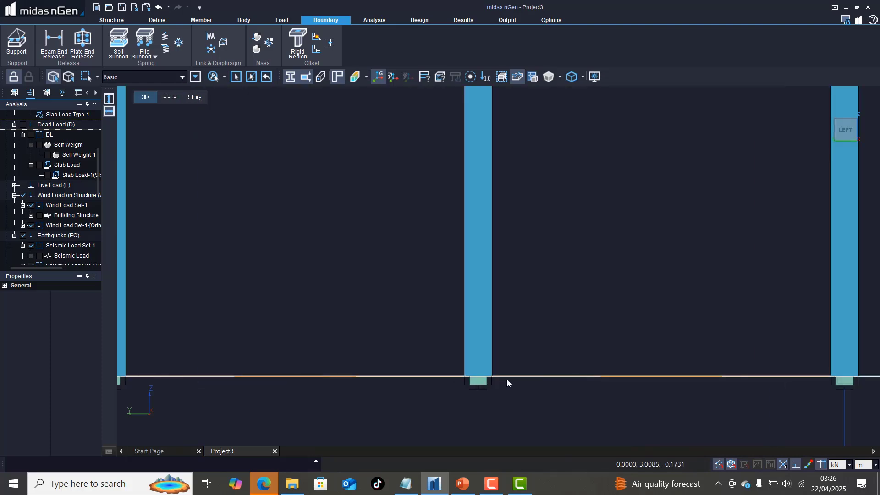
scroll(505, 376, "down", 5)
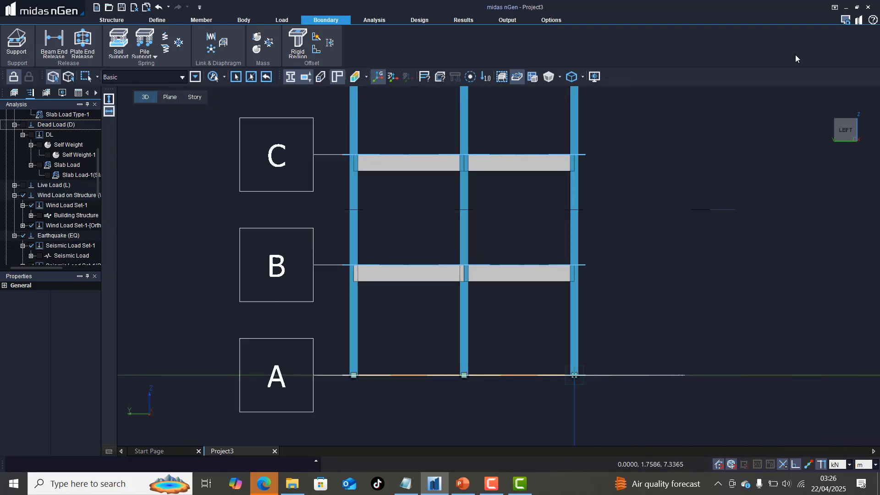
left_click(834, 121)
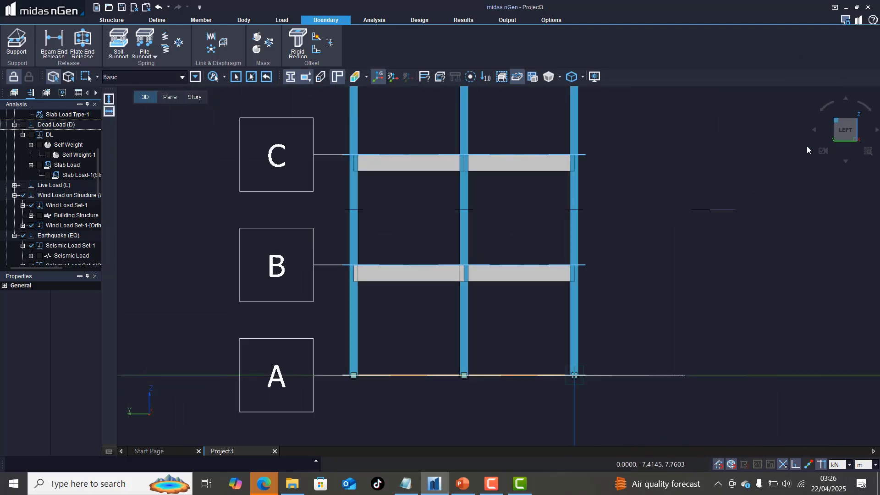
scroll(499, 413, "up", 4)
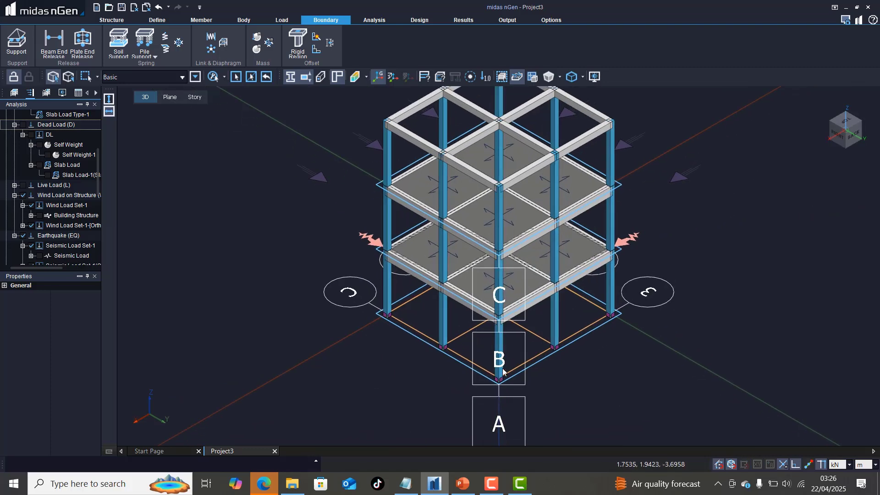
scroll(395, 264, "down", 3)
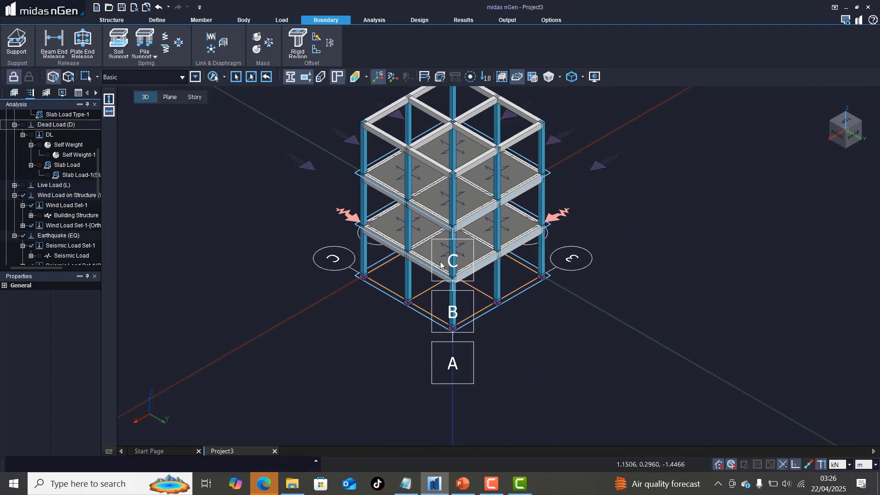
scroll(522, 312, "down", 1)
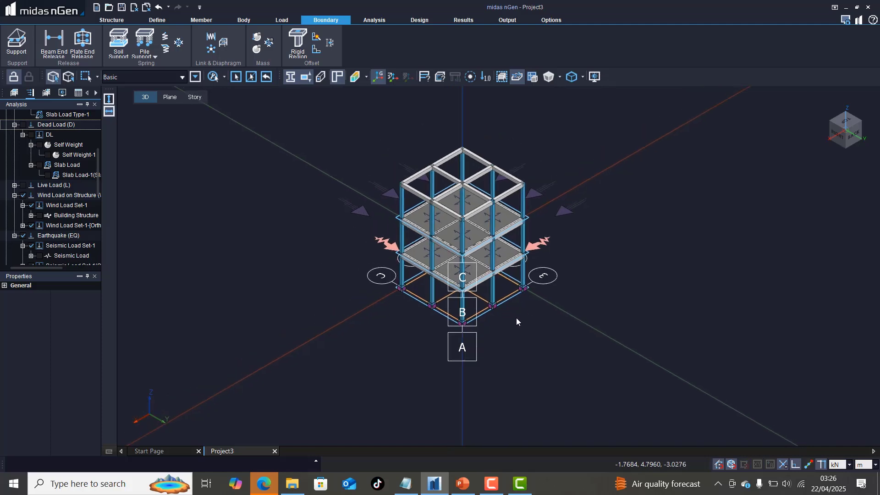
scroll(534, 132, "up", 3)
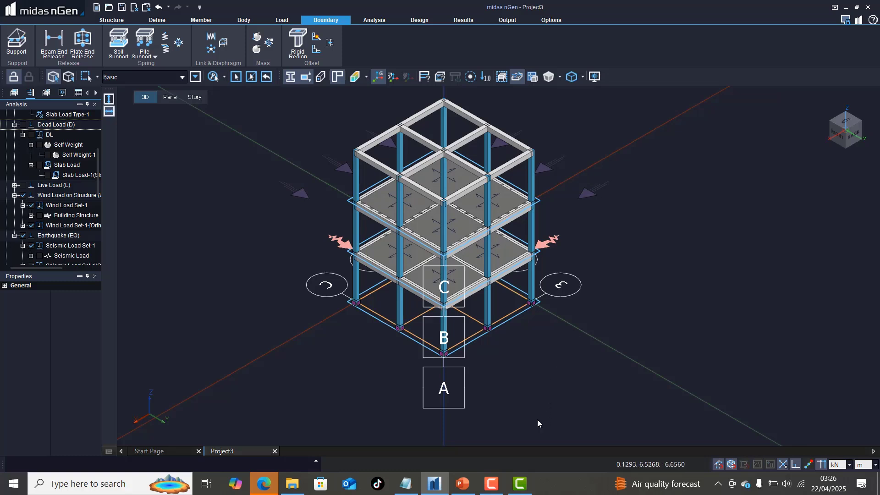
mouse_move(522, 485)
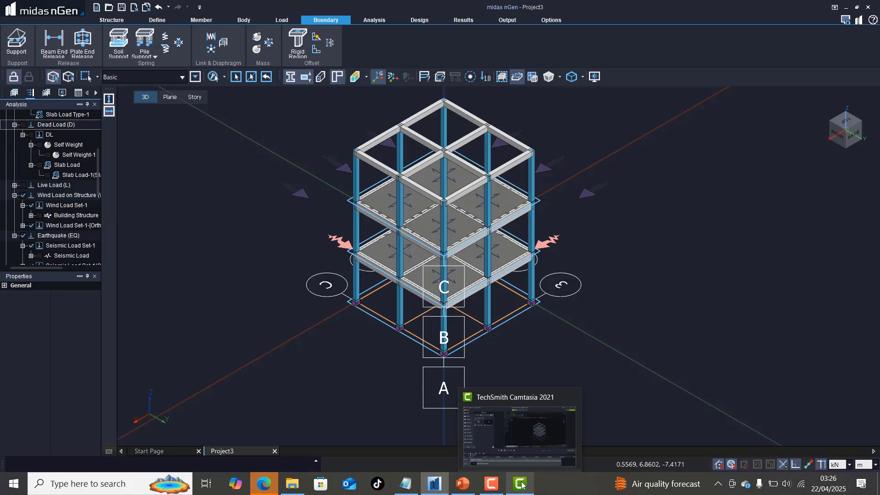